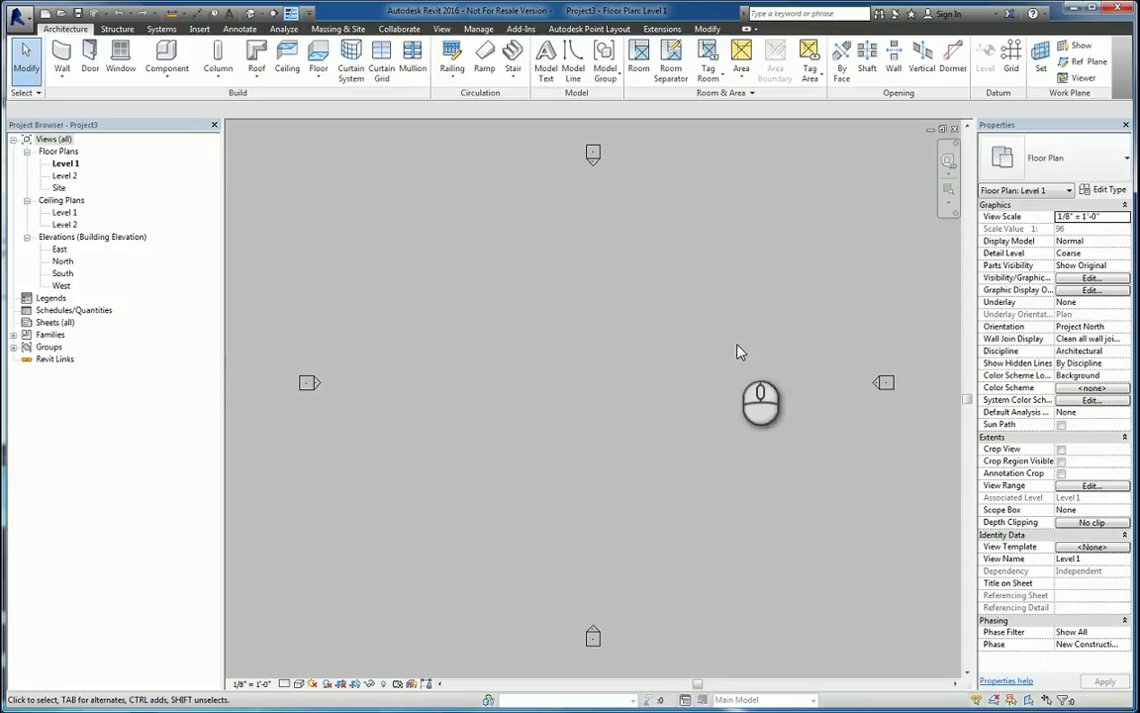
Step: Browse to the Revit Custom Files folder on the Portable Backup Drive (F:) to open a file
left_click(61, 13)
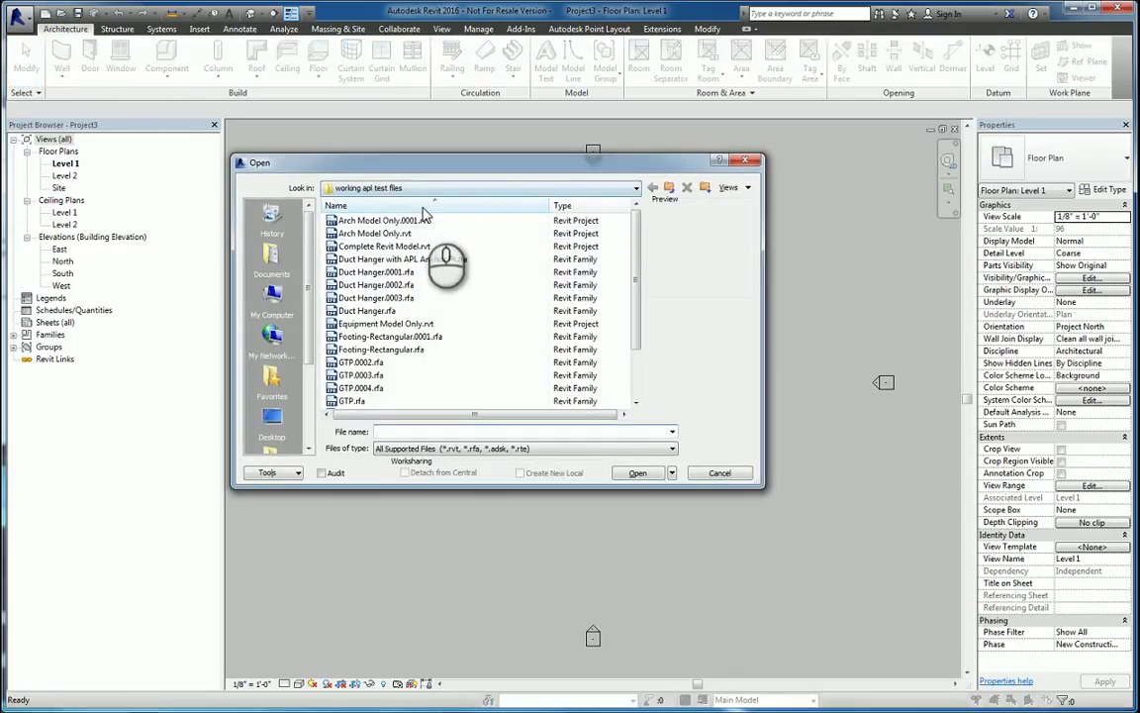
left_click(276, 300)
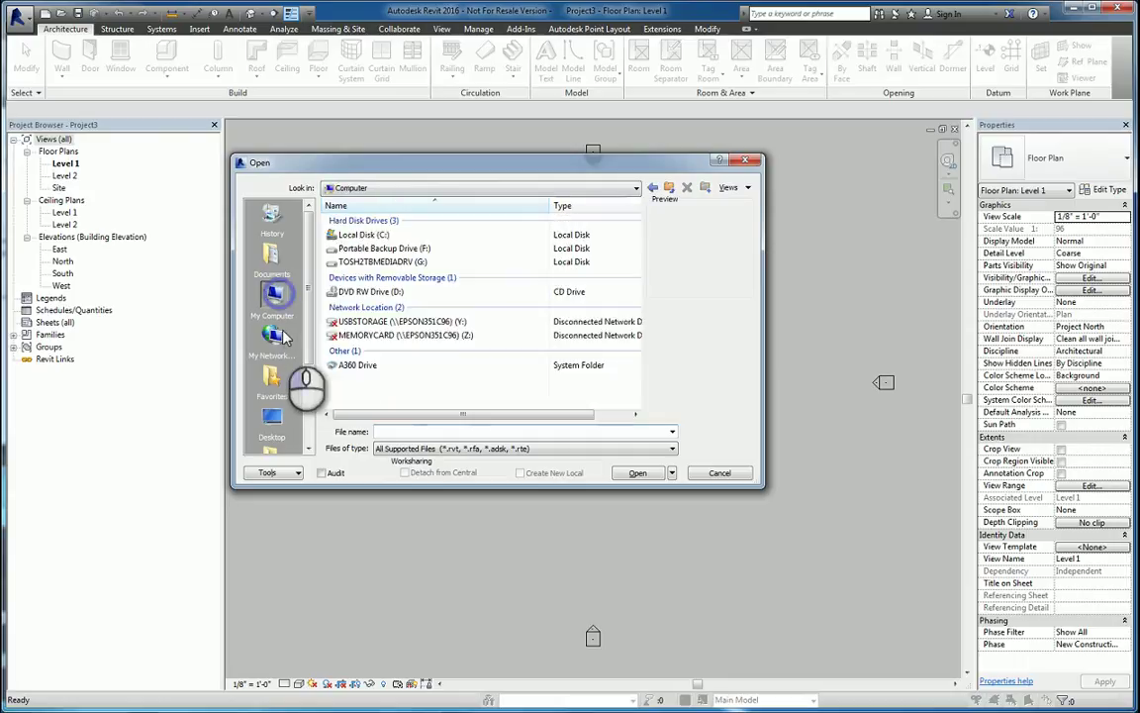
double_click(396, 248)
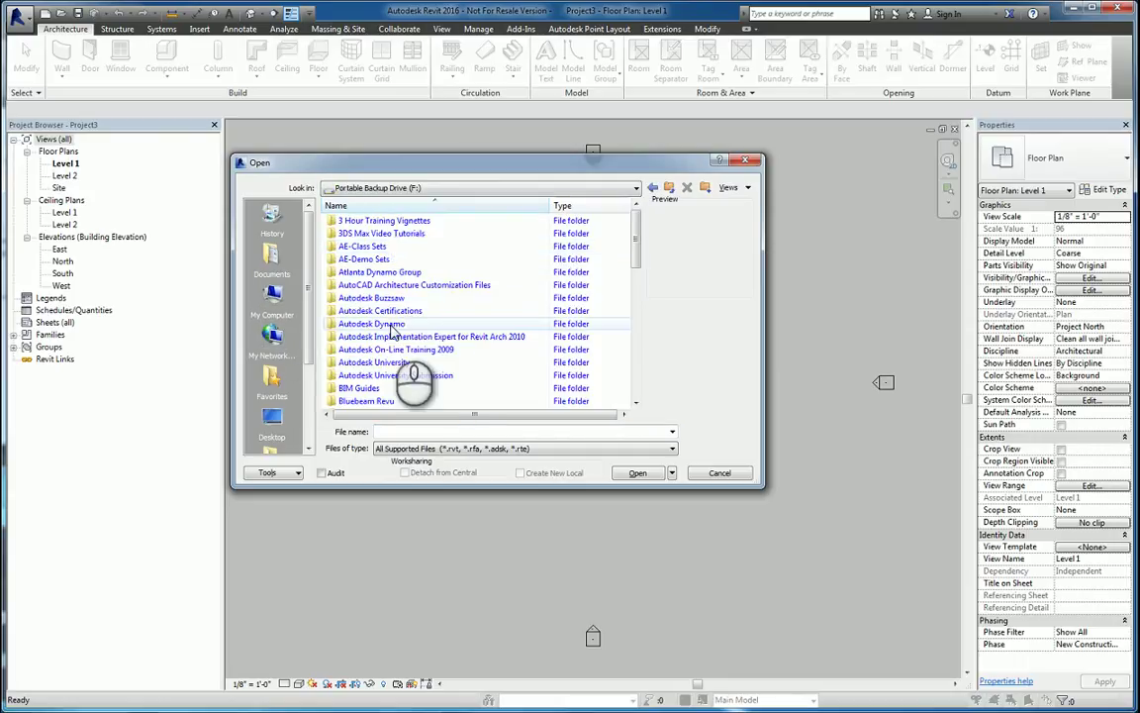
scroll(392, 332, "down", 10)
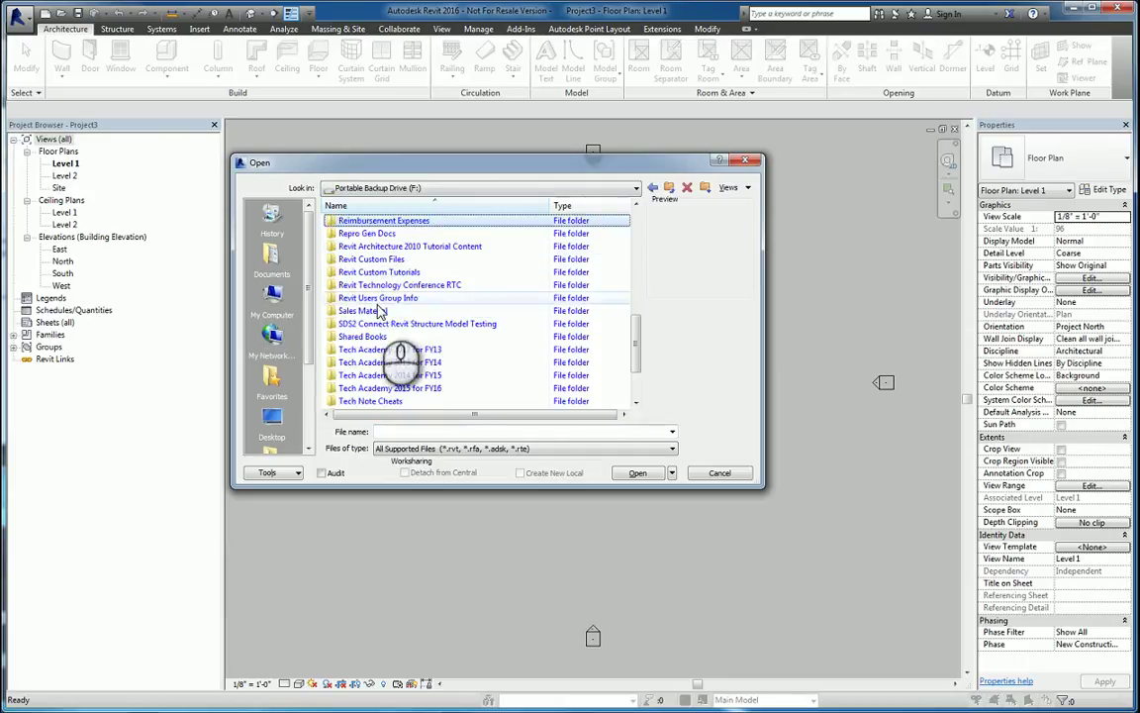
double_click(376, 259)
Step: Find and open Line Based Fence Family 2.rfa in the Revit Custom Files folder
left_click(374, 298)
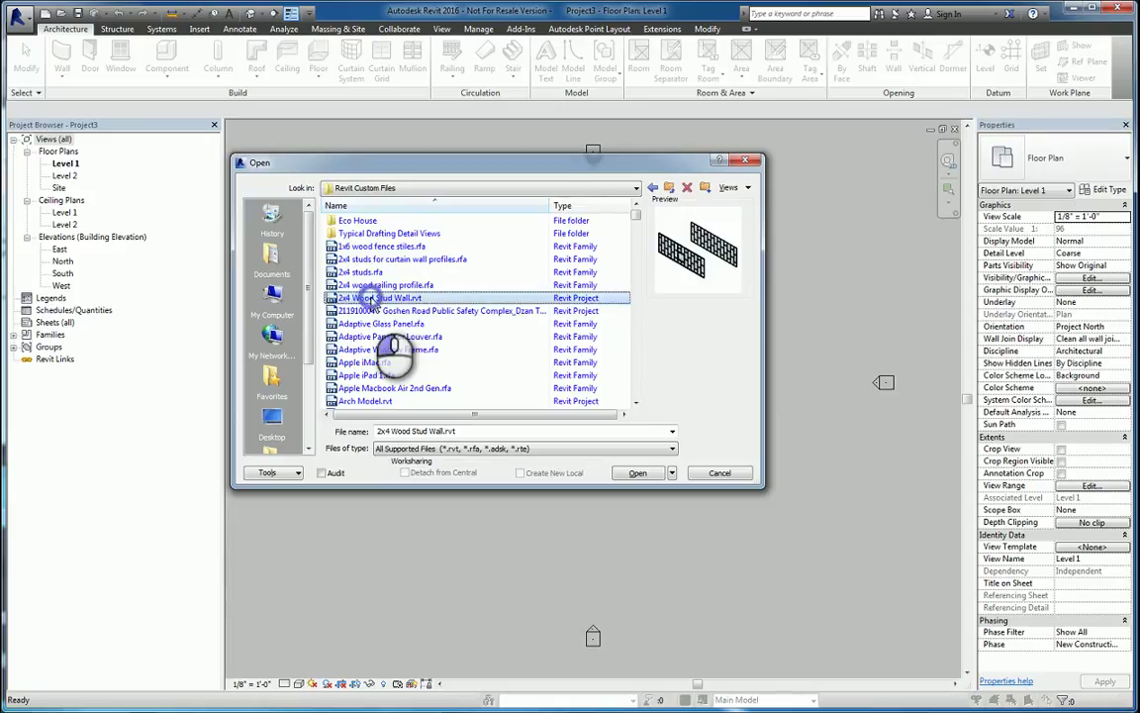
key("f")
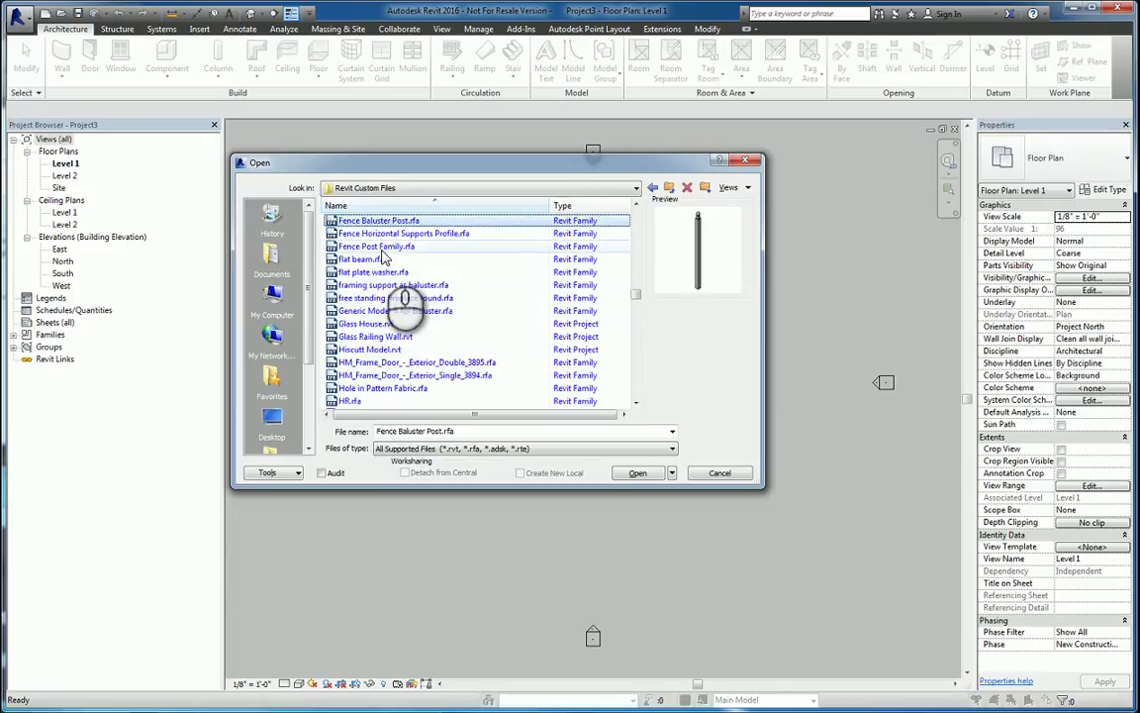
key("Down")
key("Down")
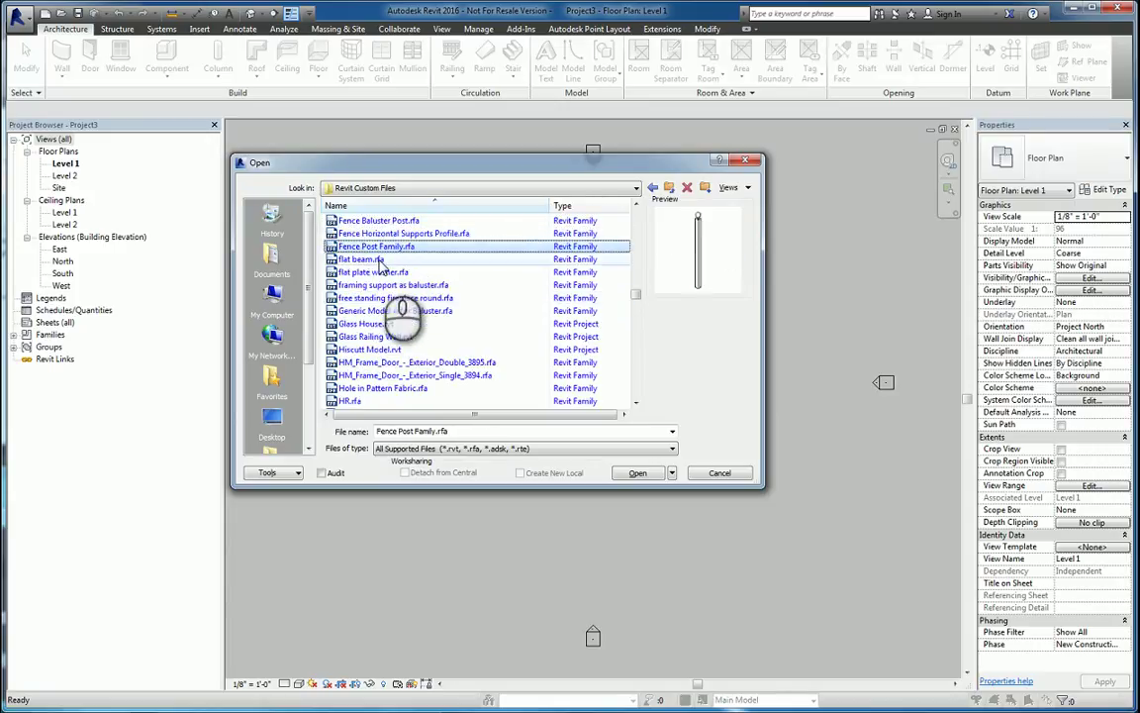
key("Down")
key("Down")
key("Down")
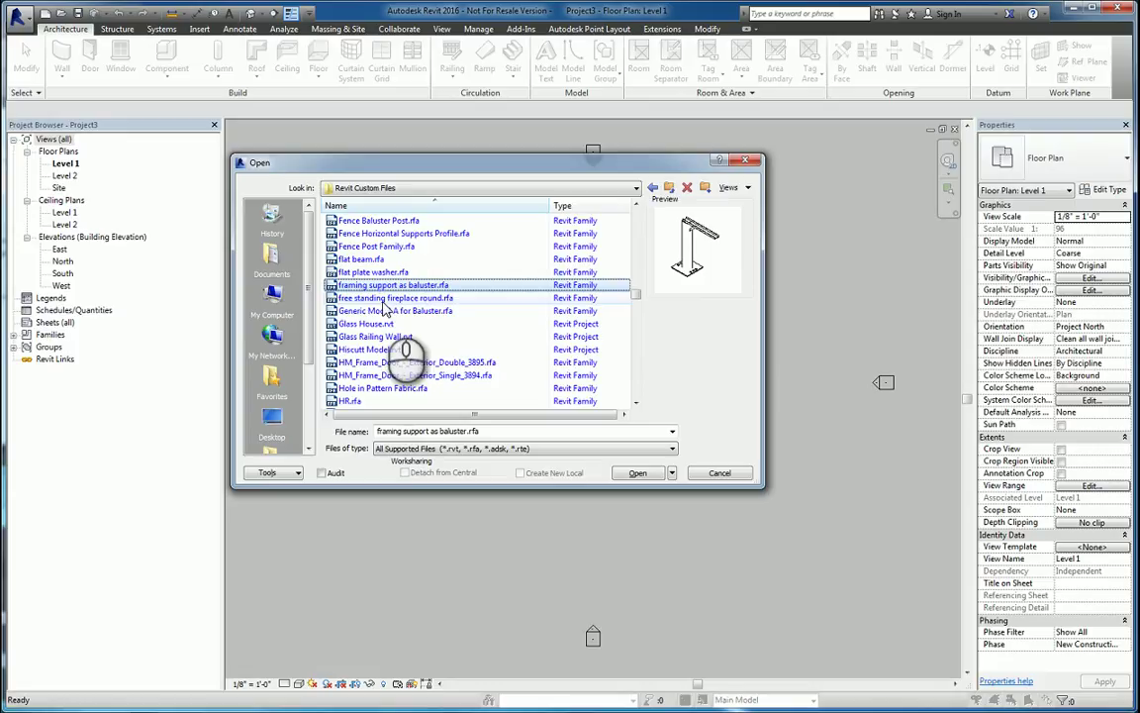
scroll(405, 366, "down", 3)
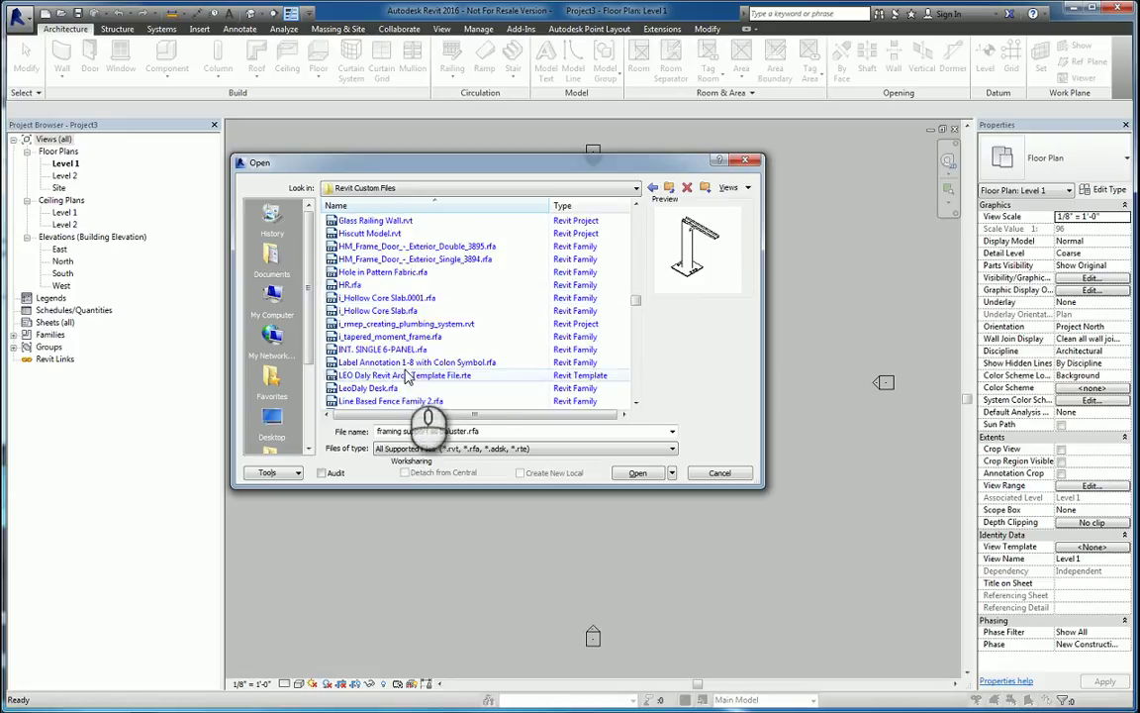
scroll(406, 379, "down", 4)
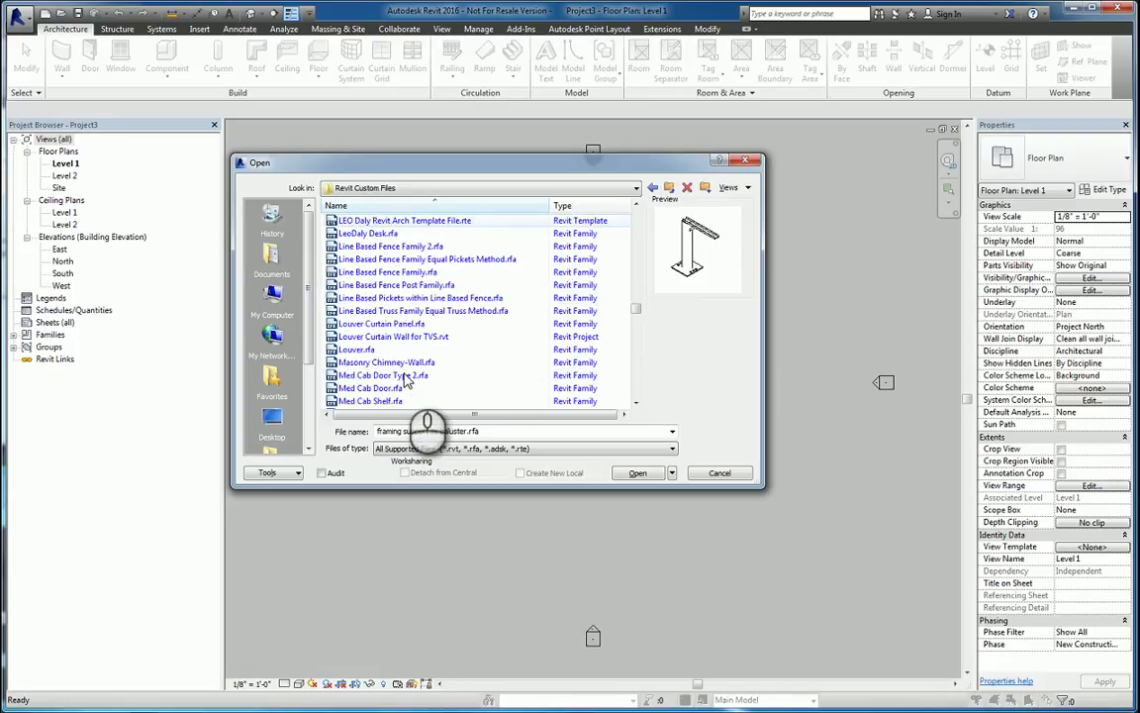
left_click(401, 246)
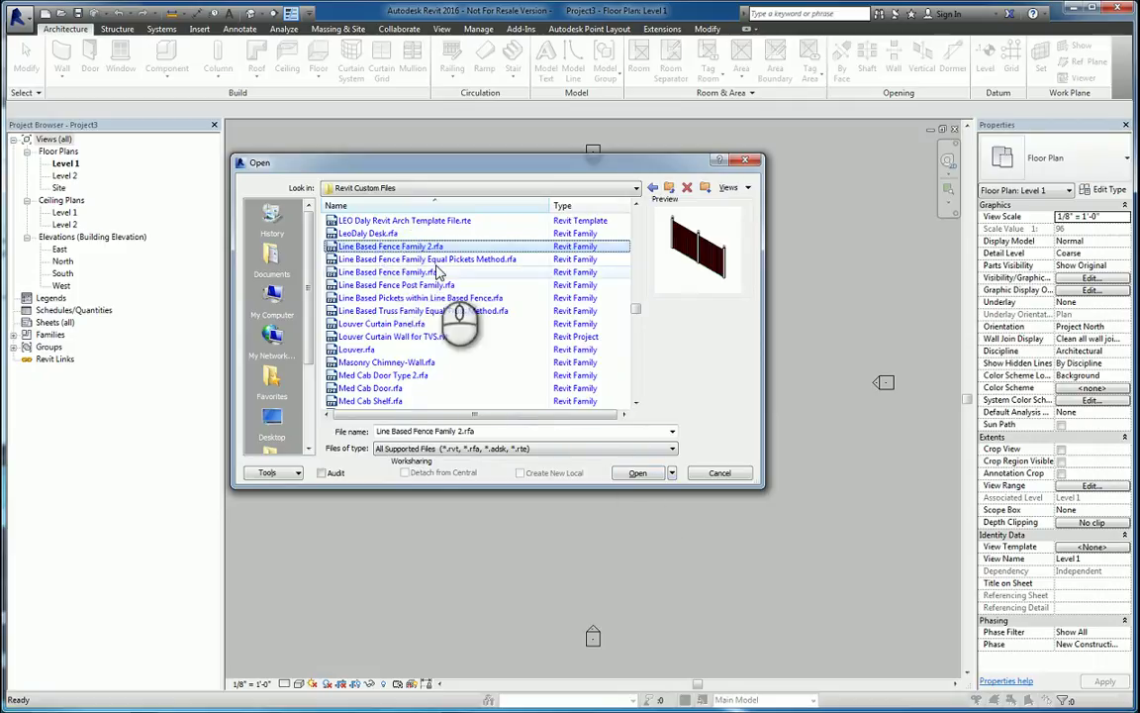
left_click(638, 472)
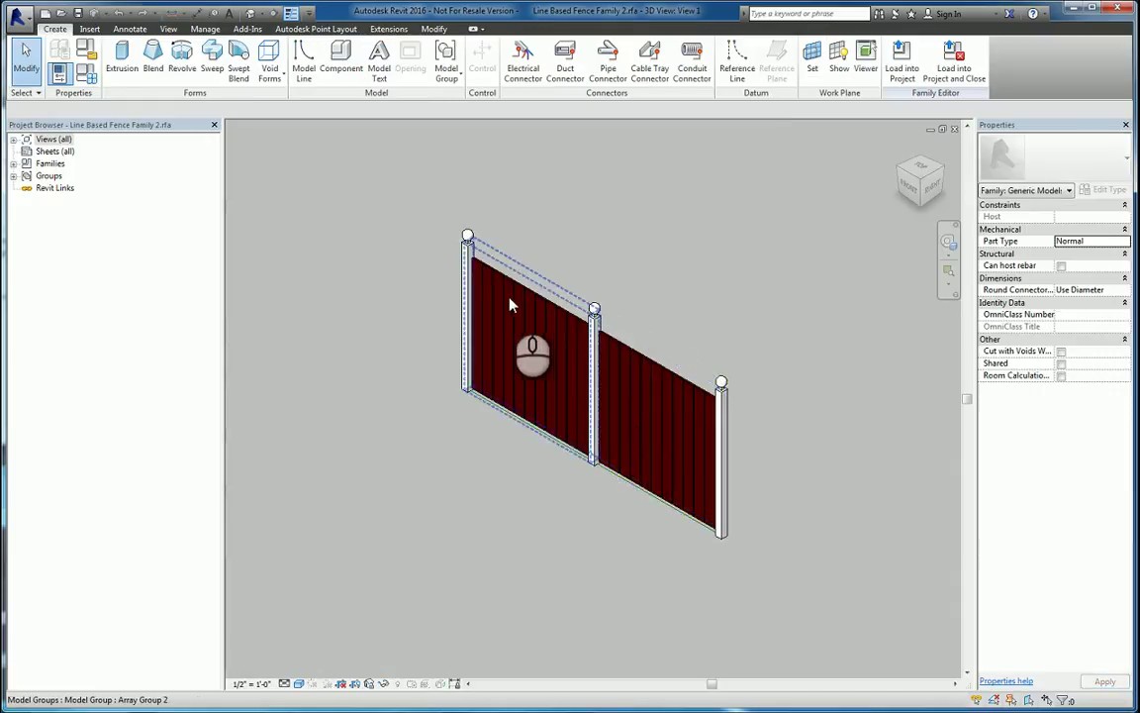
Step: Create a new project and dismiss the shared parameter error messages
left_click(46, 13)
left_click(427, 418)
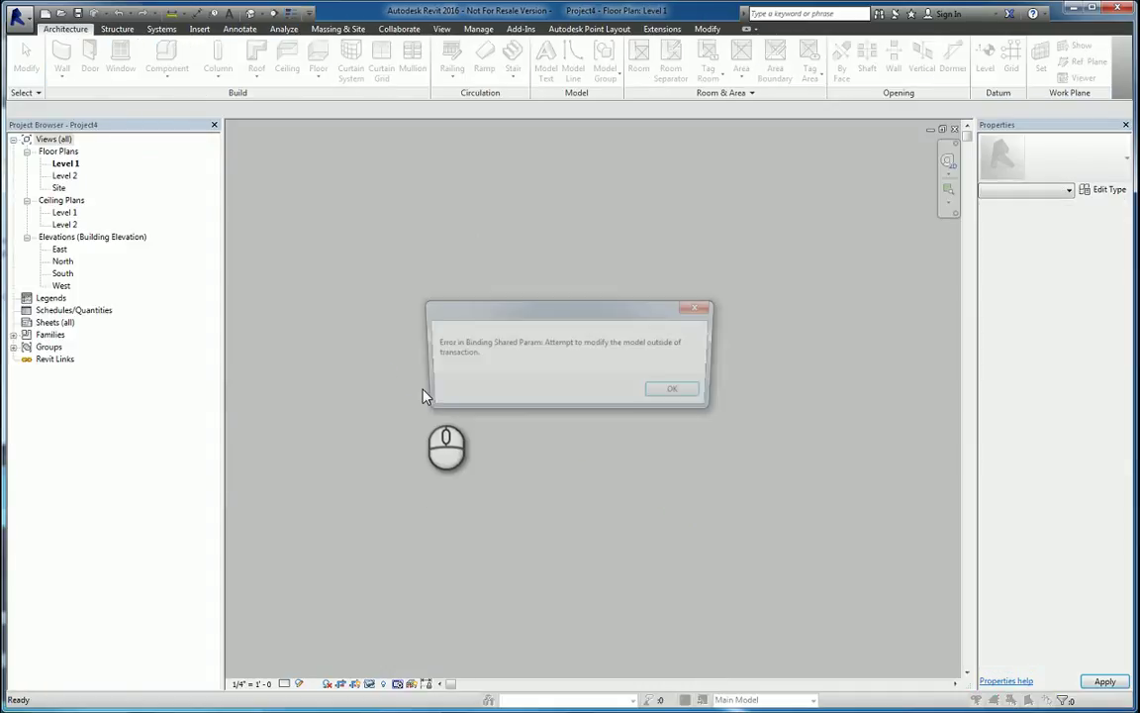
left_click(693, 394)
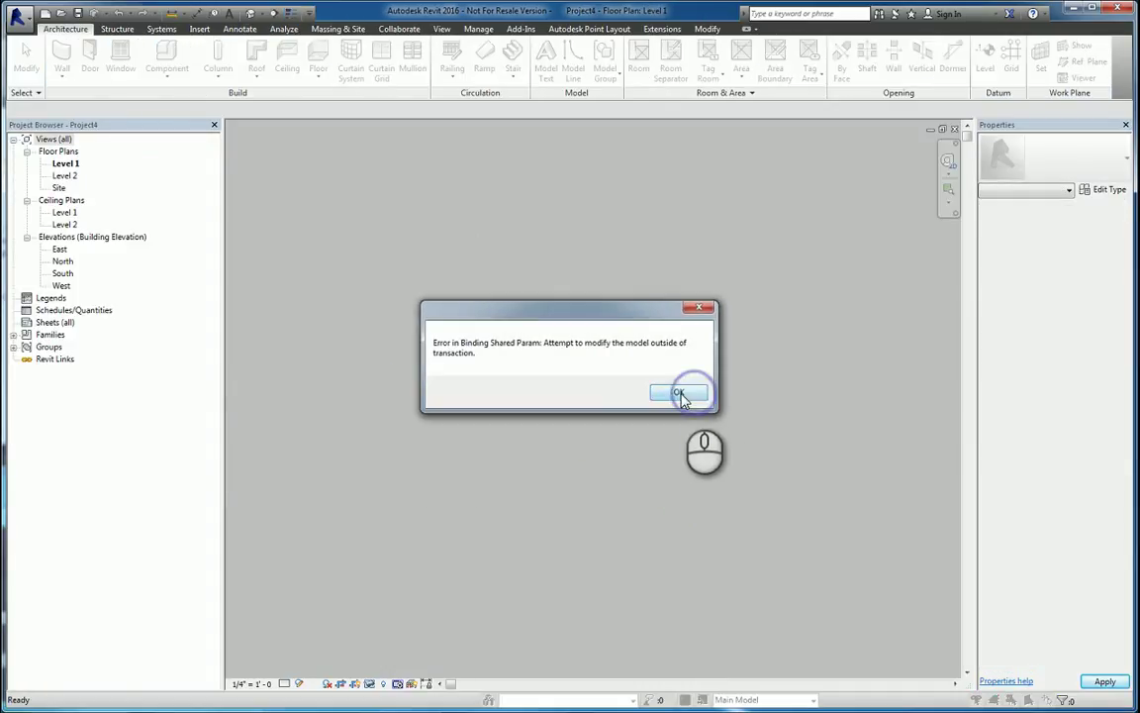
left_click(690, 394)
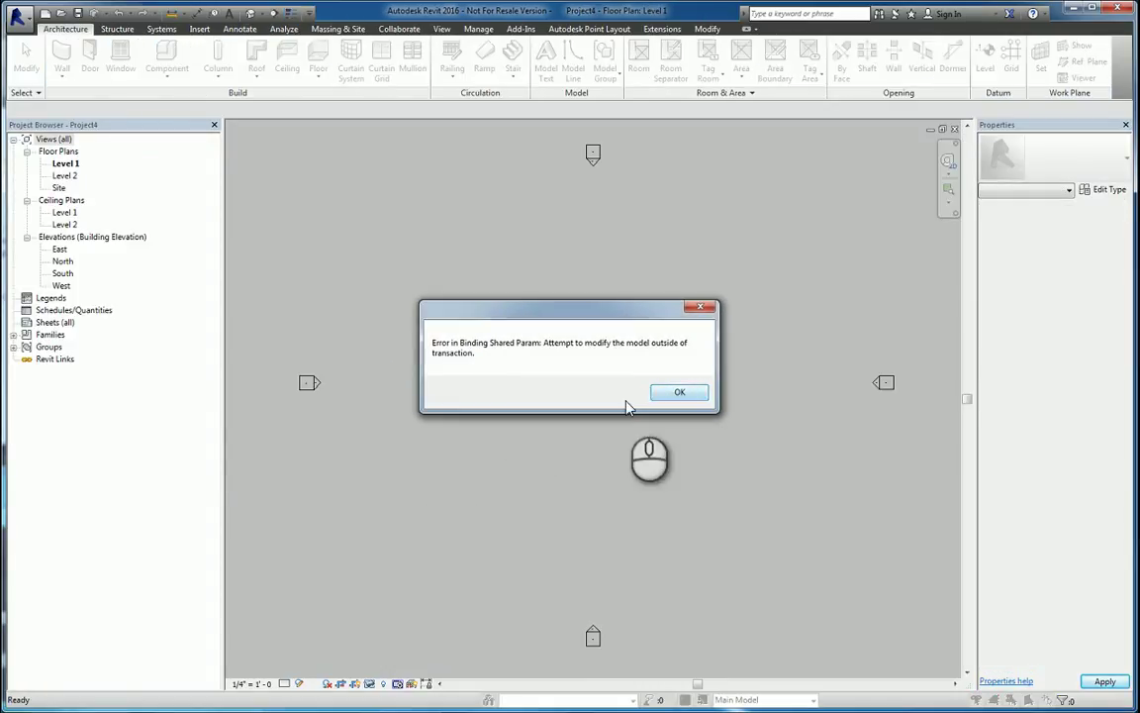
left_click(681, 394)
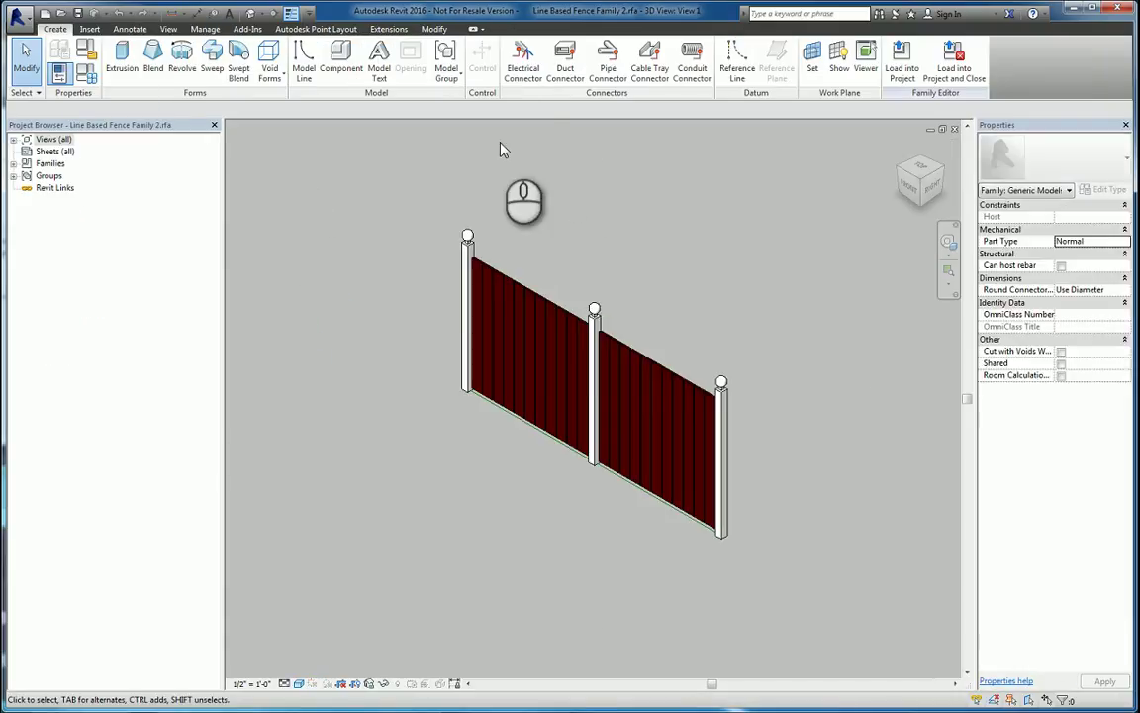
Step: Load the open fence family into Project4 and dismiss the error message
left_click(904, 60)
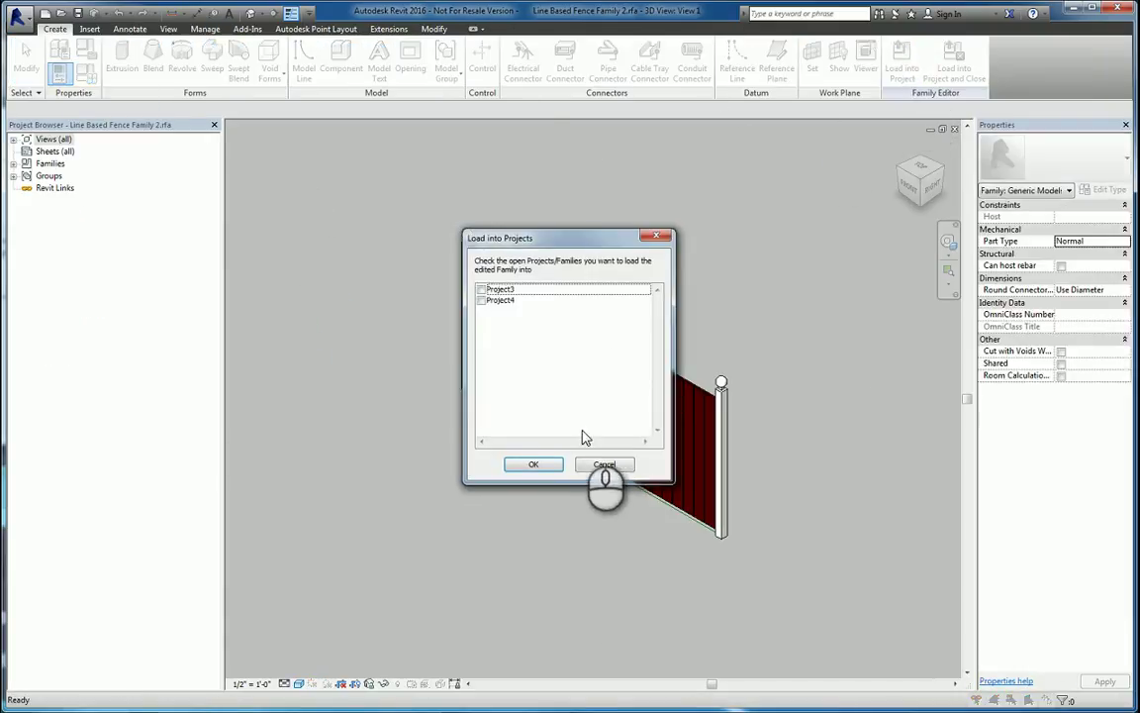
left_click(481, 300)
left_click(534, 464)
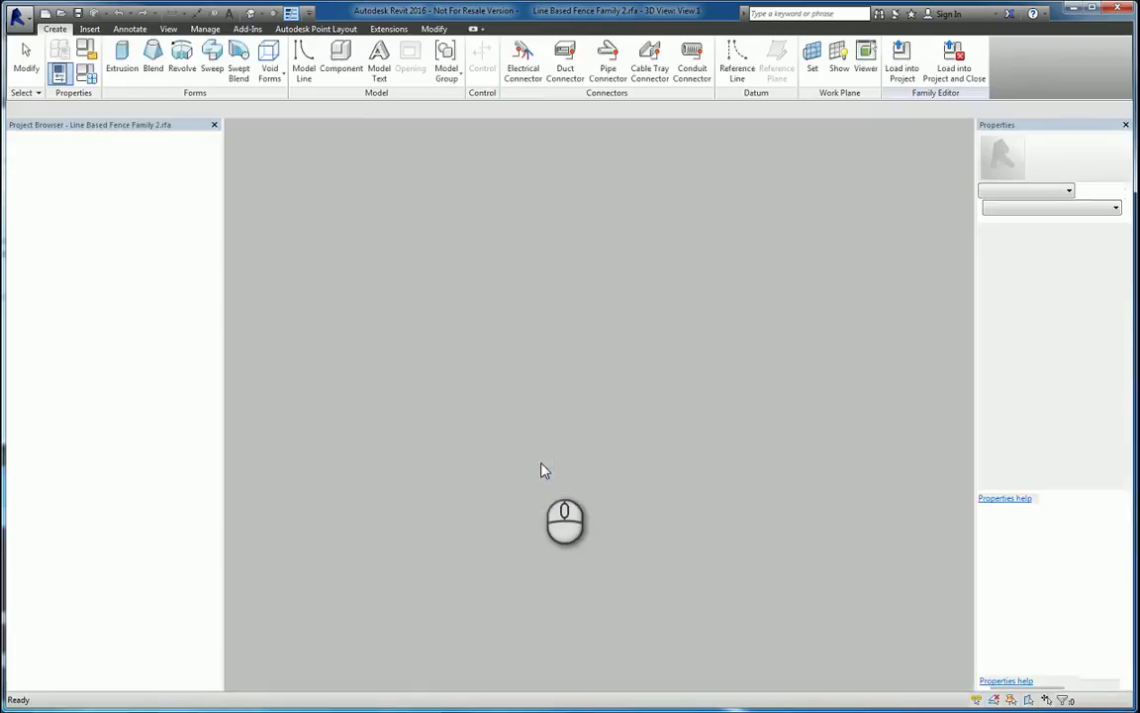
left_click(671, 390)
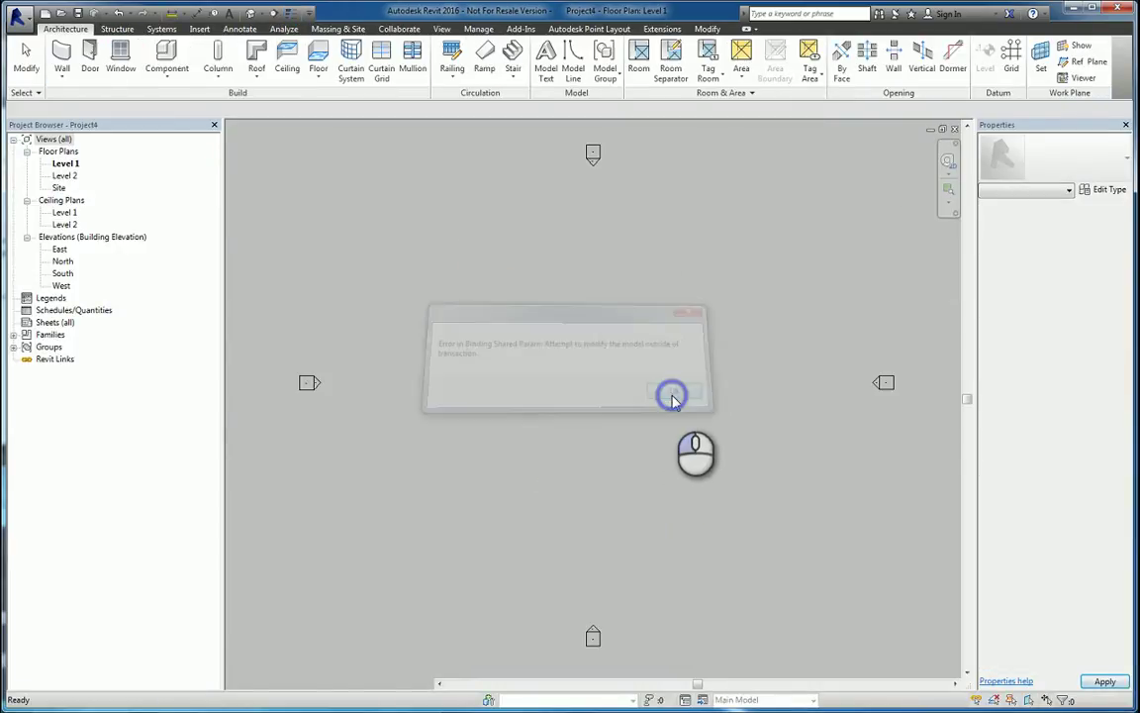
Step: Place the line-based fence on the Level 1 work plane, about 81' long and rising to the right at about 12 degrees
left_click(167, 59)
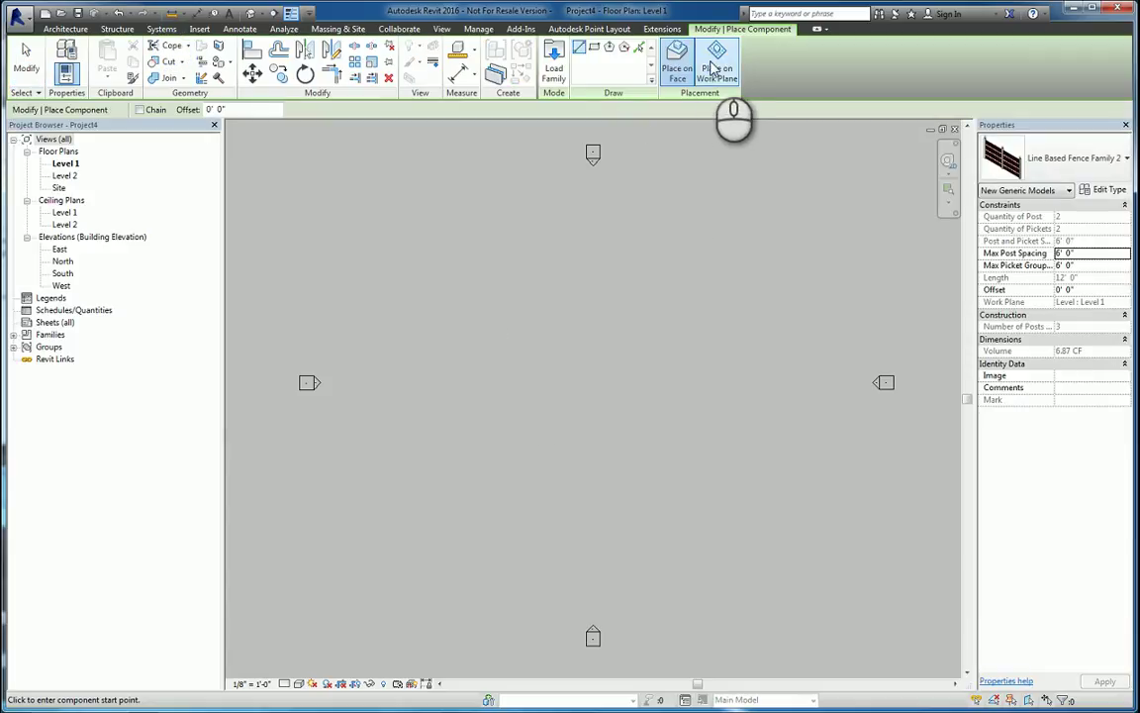
left_click(715, 64)
left_click(448, 381)
left_click(722, 324)
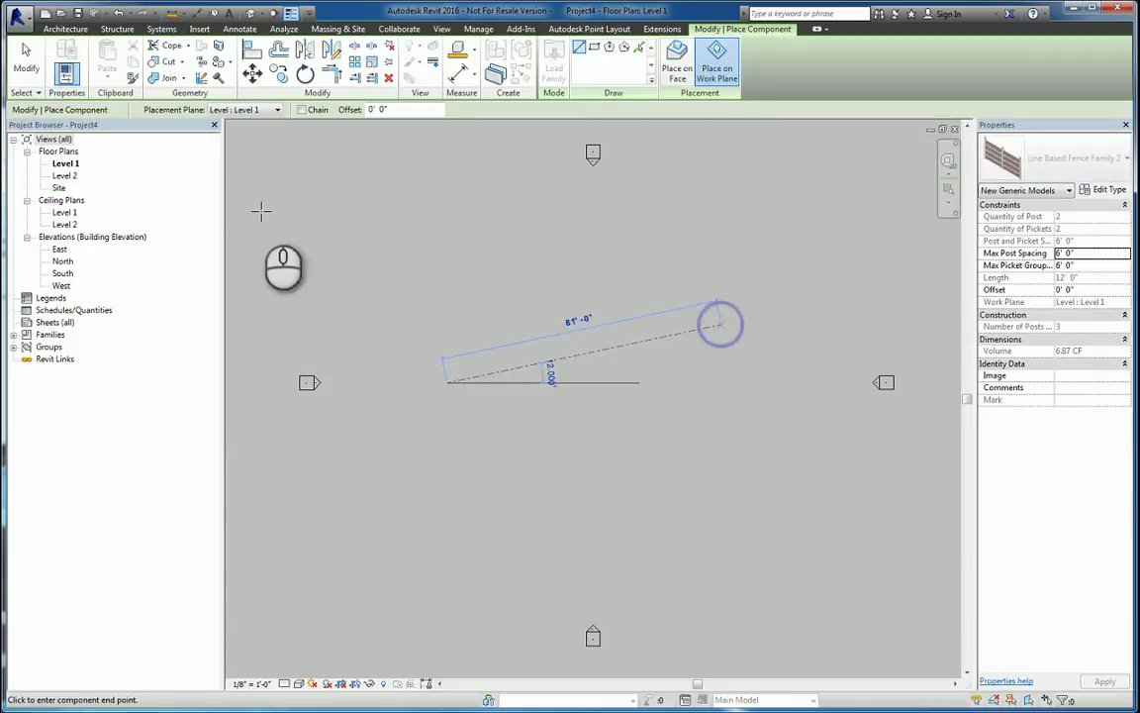
key("Escape")
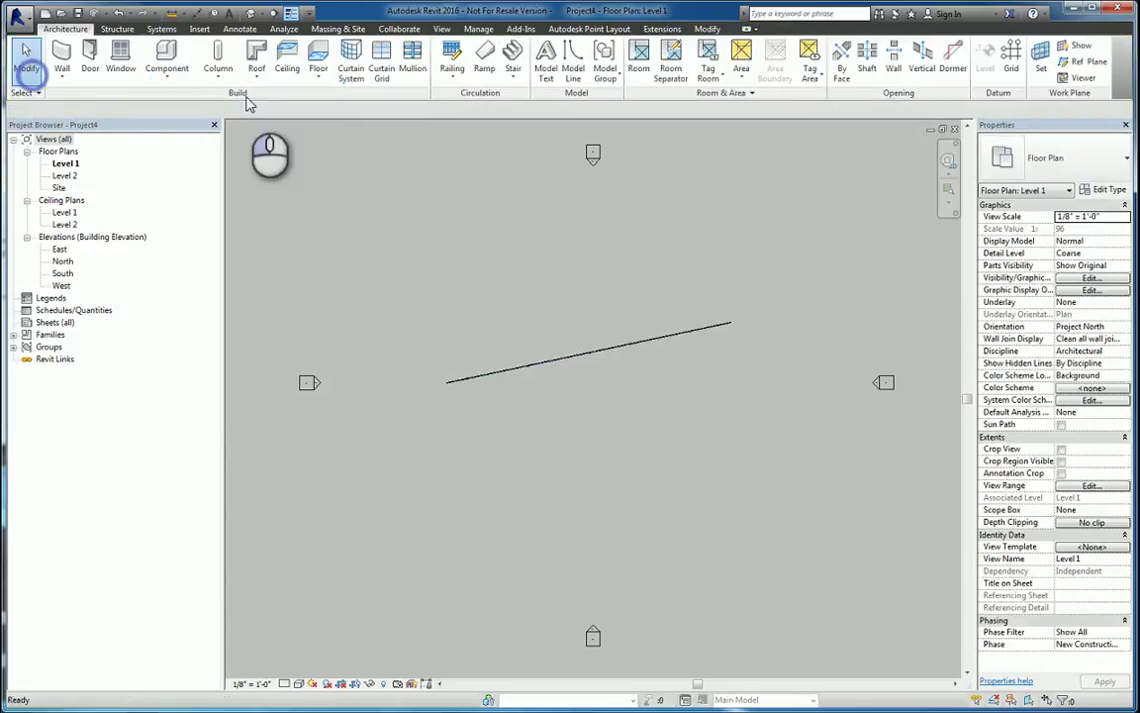
Step: Check the placed fence in 3D, return to the Level 1 plan and delete the fence
left_click(251, 13)
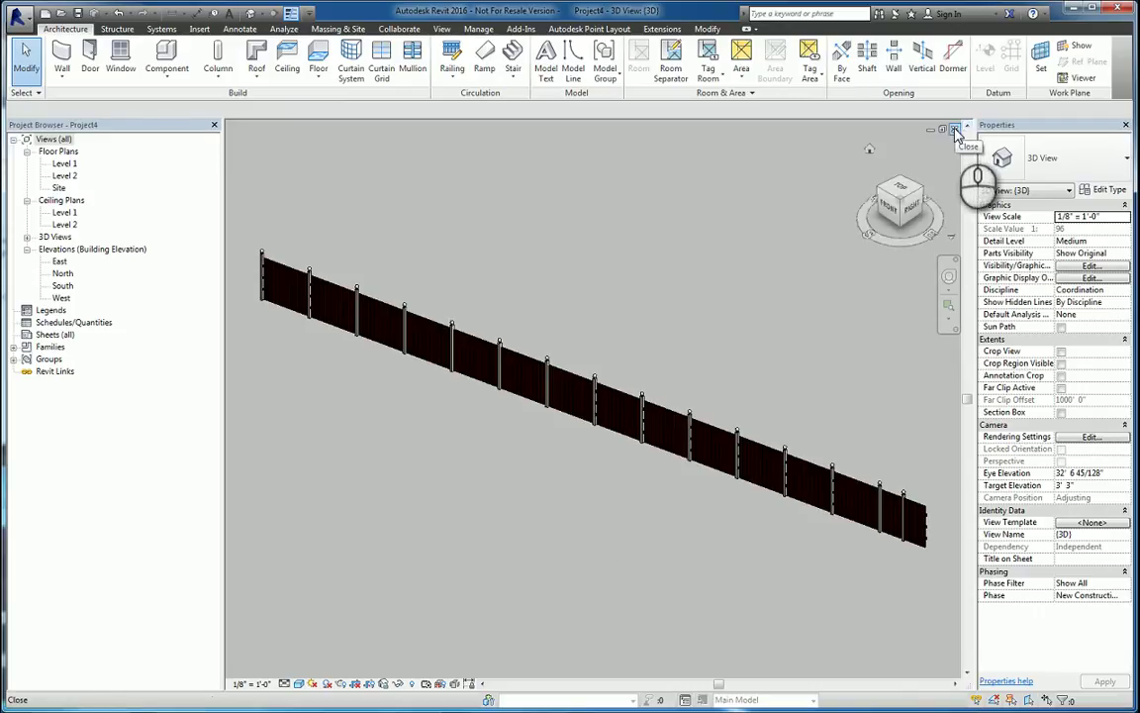
left_click(956, 133)
left_click(719, 328)
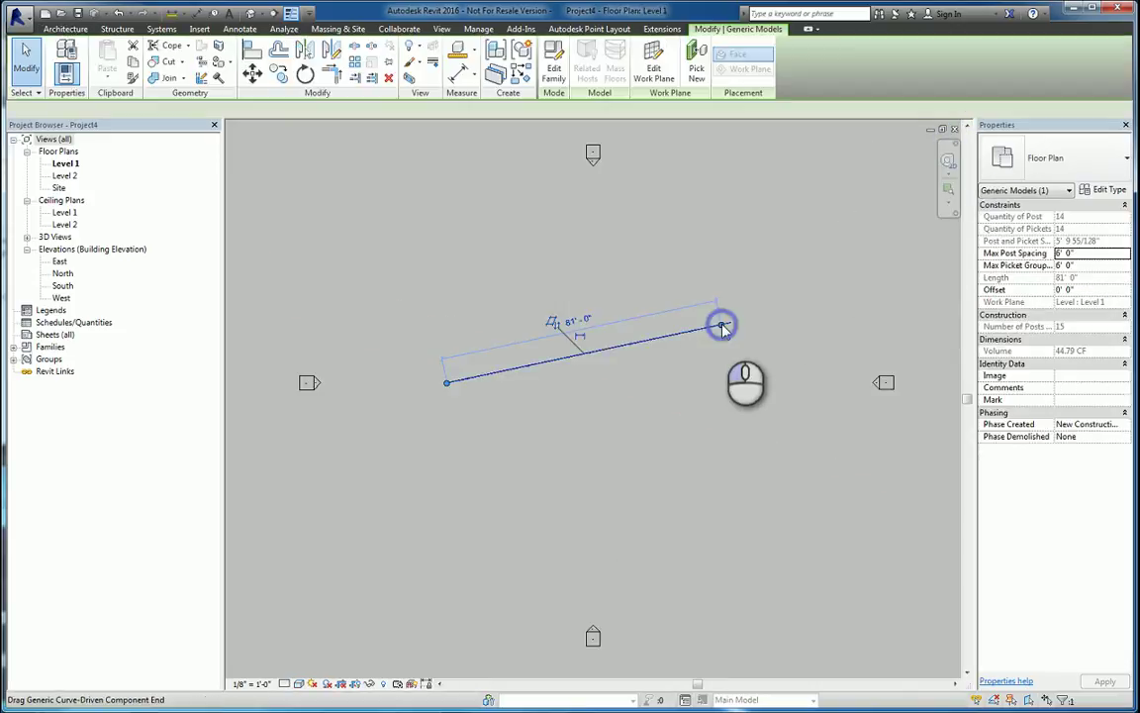
key("Delete")
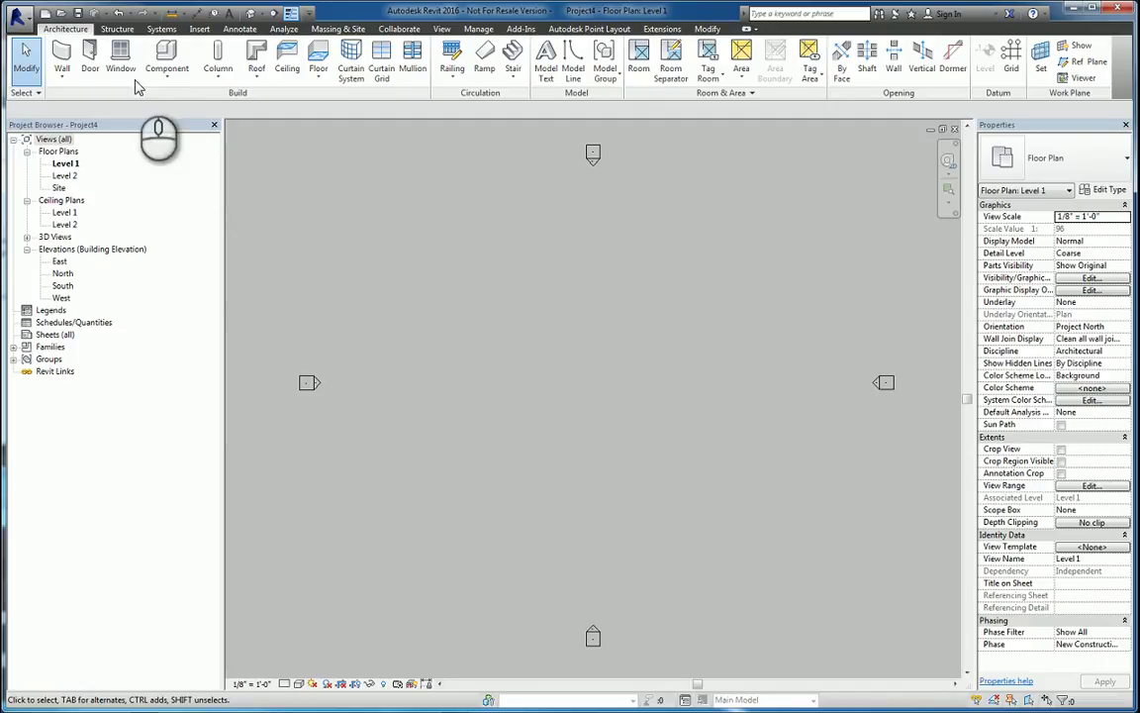
Step: Draw a short horizontal Generic - 8" wall, 20' high, near the middle of the Level 1 plan
left_click(61, 55)
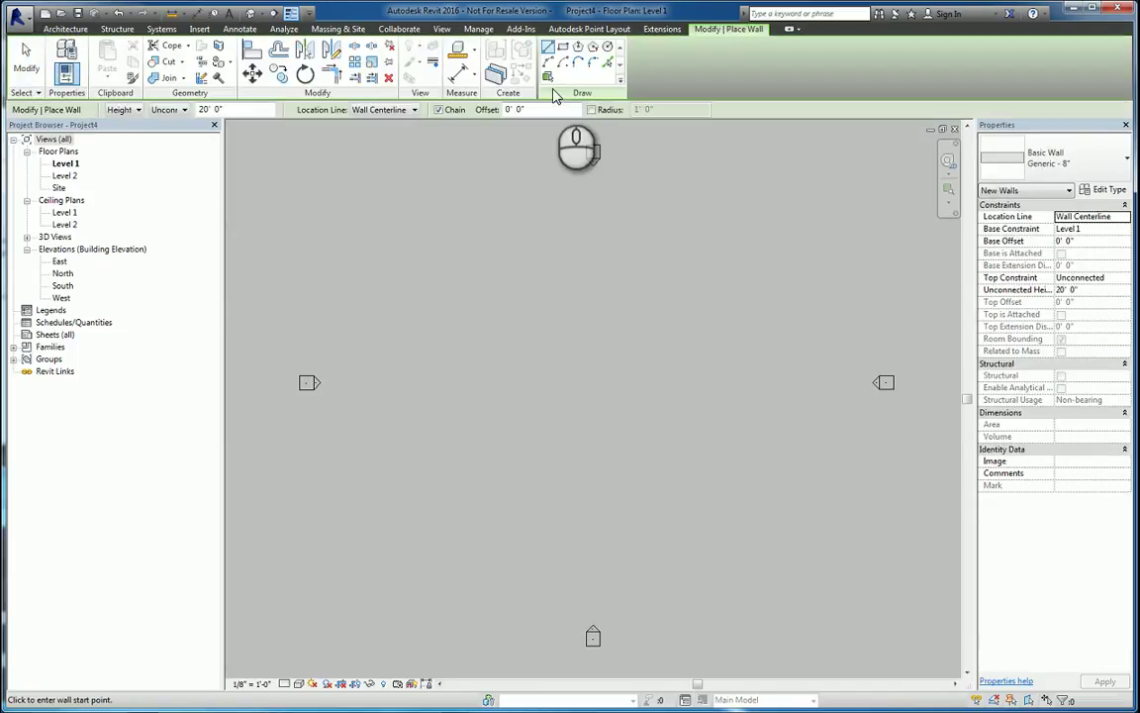
left_click(553, 364)
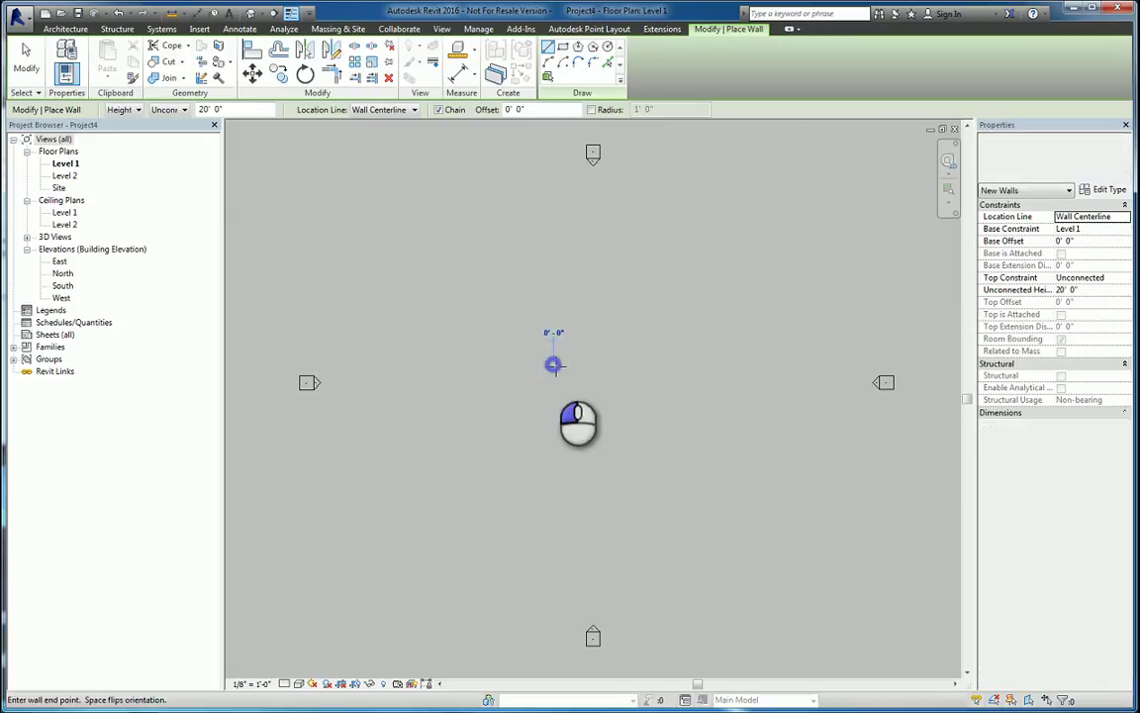
left_click(628, 364)
key("Escape")
key("Escape")
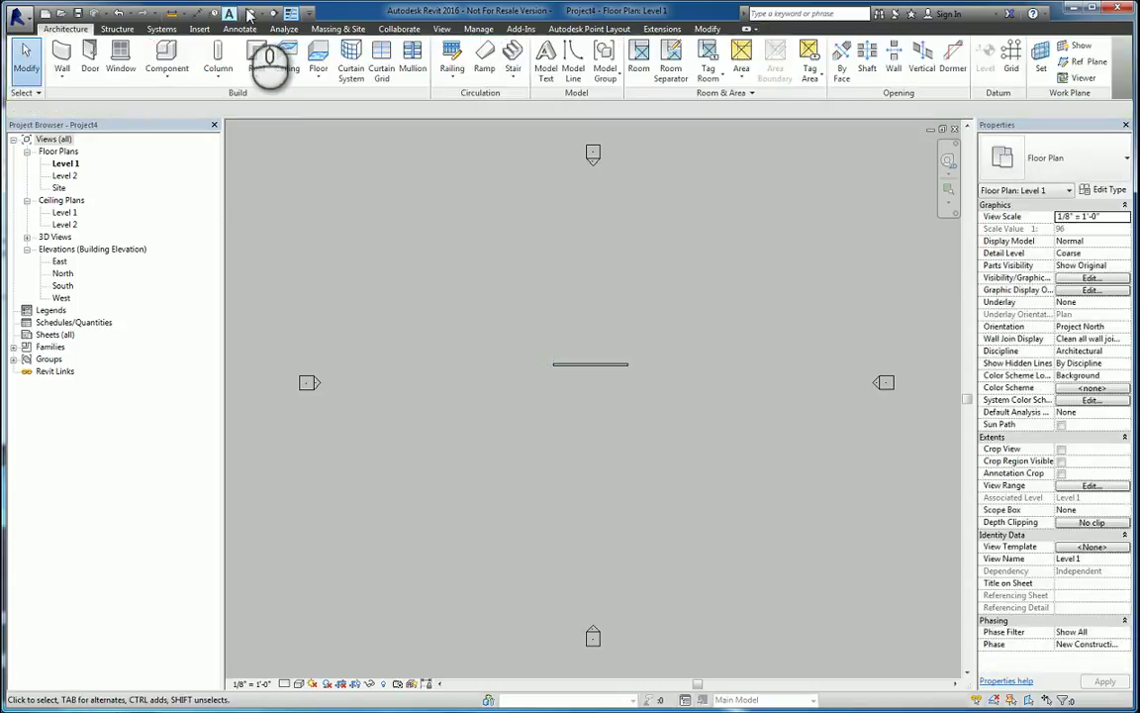
Step: Show the wall in the default 3D view with the Hidden Line visual style
left_click(250, 13)
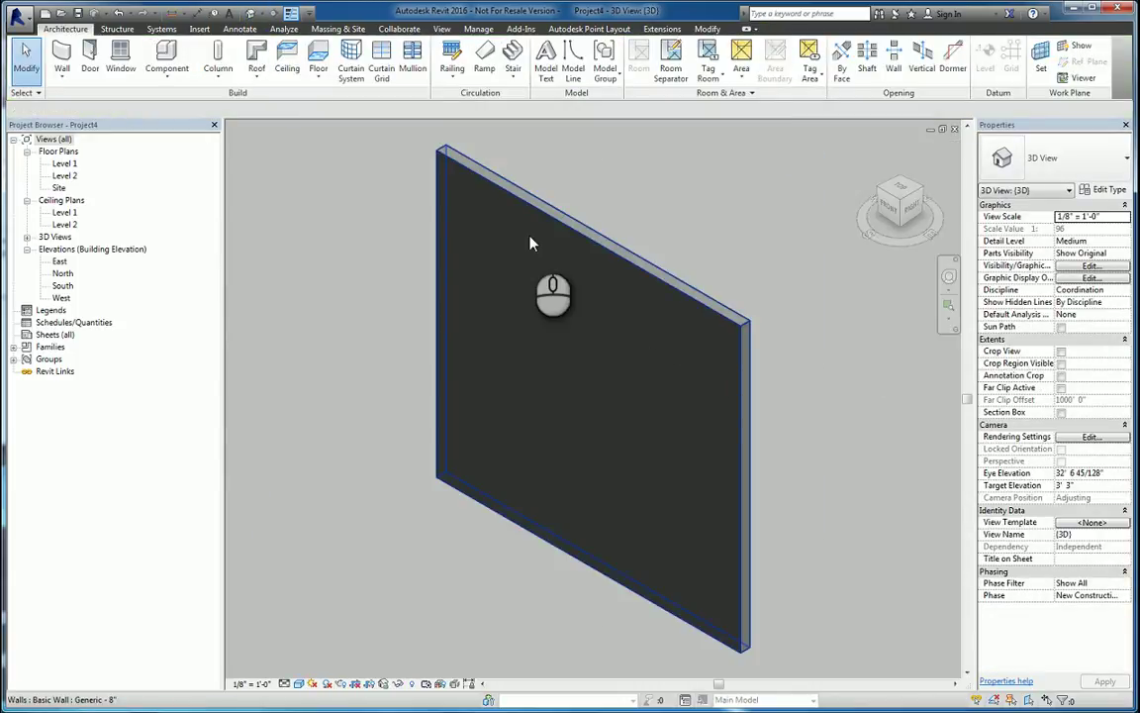
left_click(301, 684)
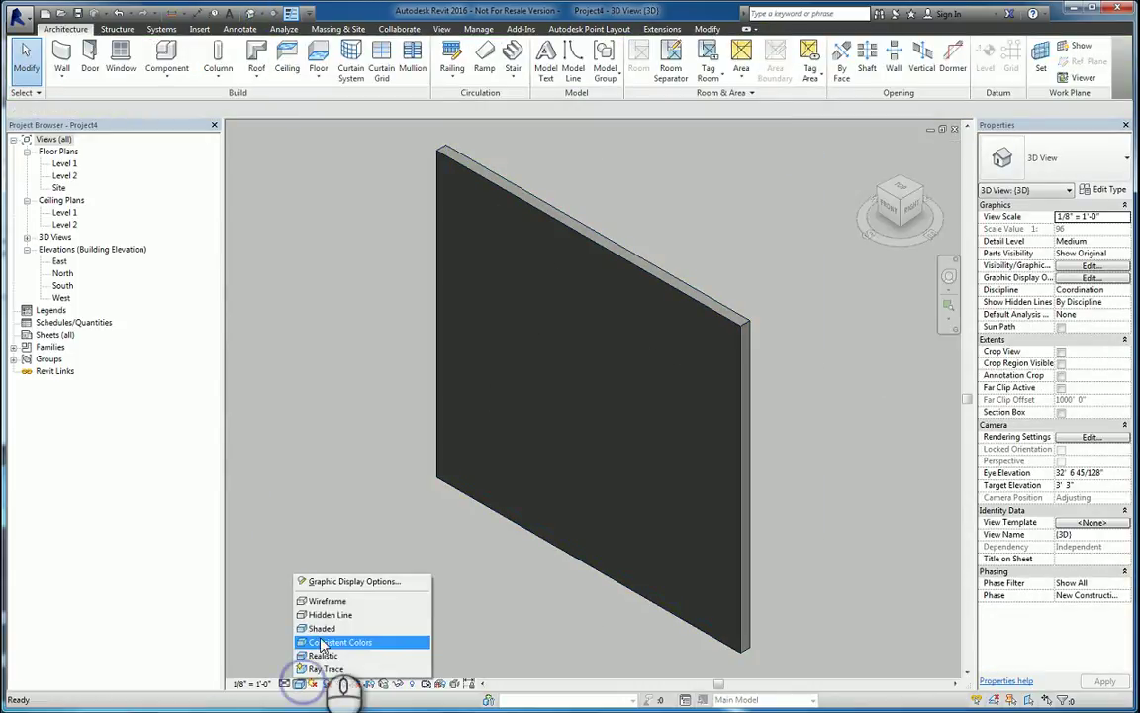
left_click(317, 613)
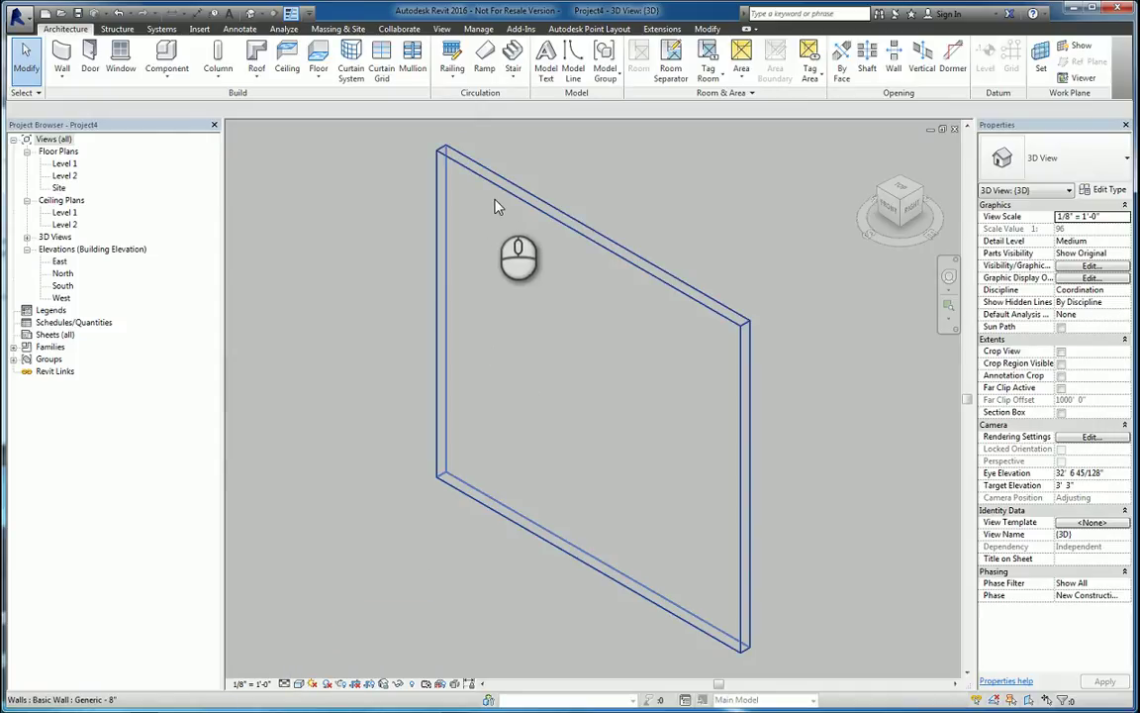
mouse_move(727, 336)
middle_mouse_down("shift")
mouse_move(680, 235)
mouse_move(770, 278)
mouse_move(760, 286)
middle_mouse_up("shift")
Step: Place layout points along the wall's top front edge, using edge selection, an interior distance of 2 and the description Location Pt
left_click(589, 28)
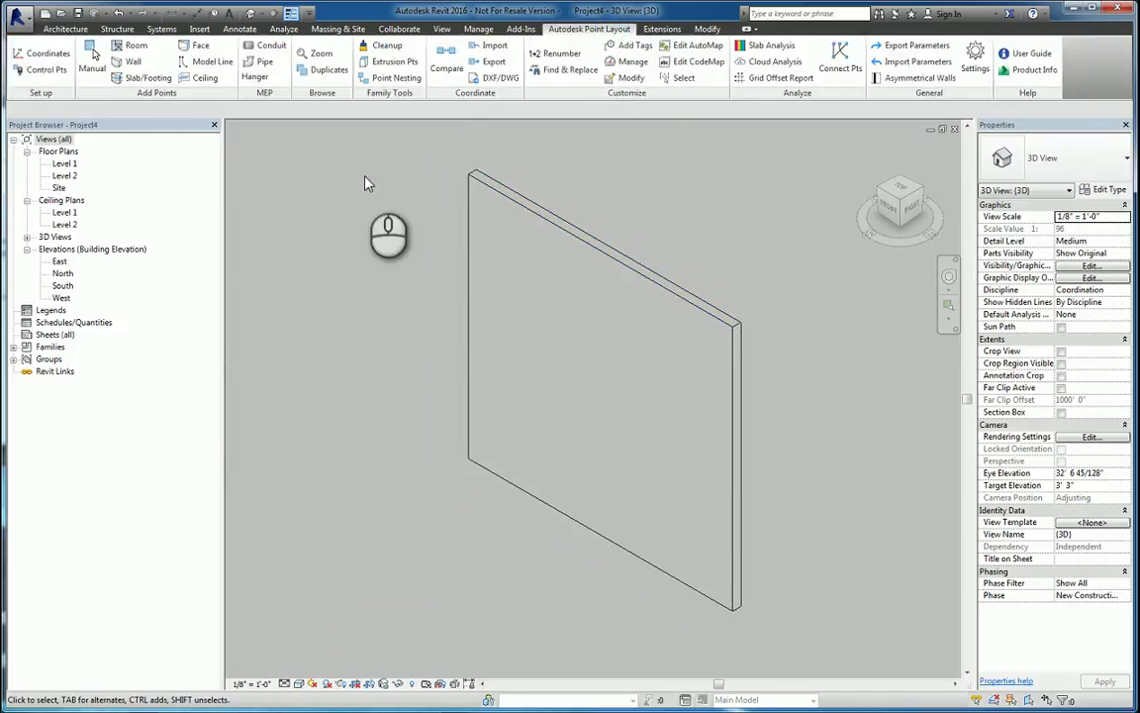
left_click(197, 46)
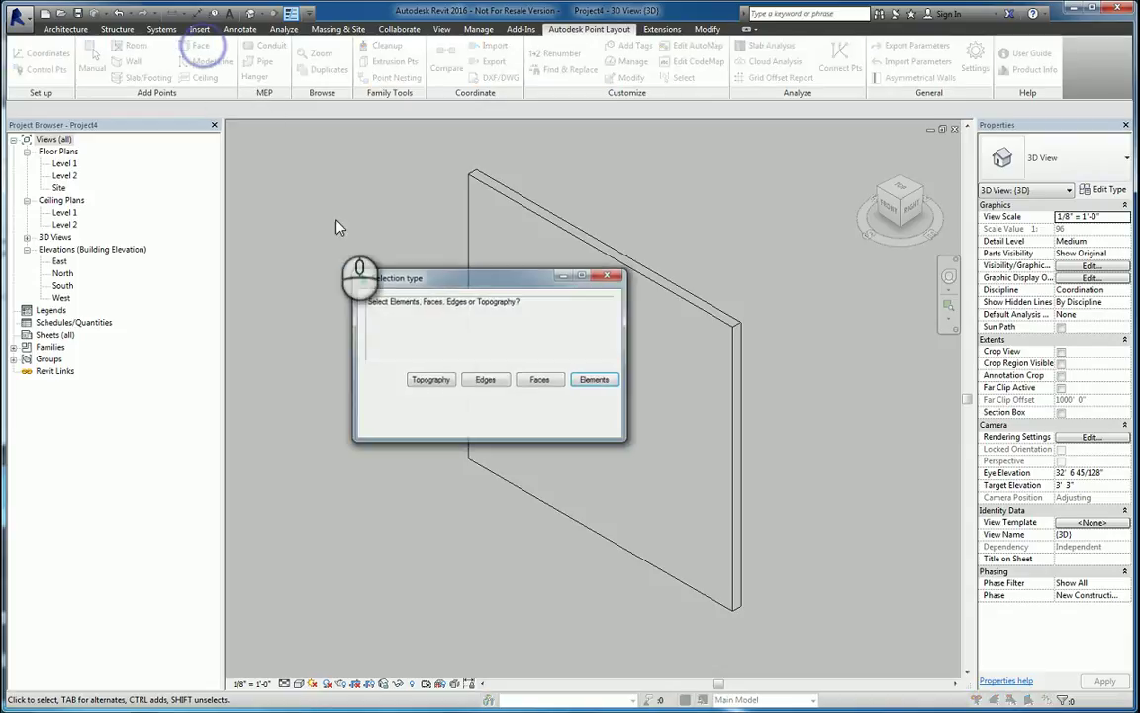
left_click(489, 381)
left_click(540, 380)
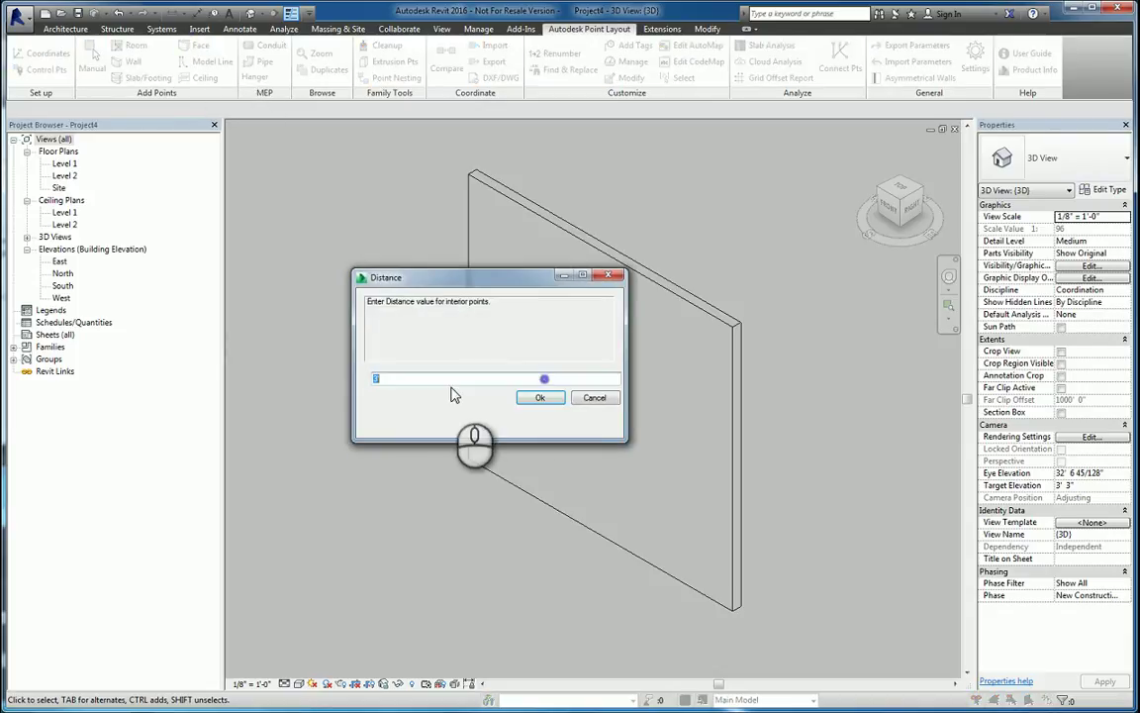
double_click(433, 377)
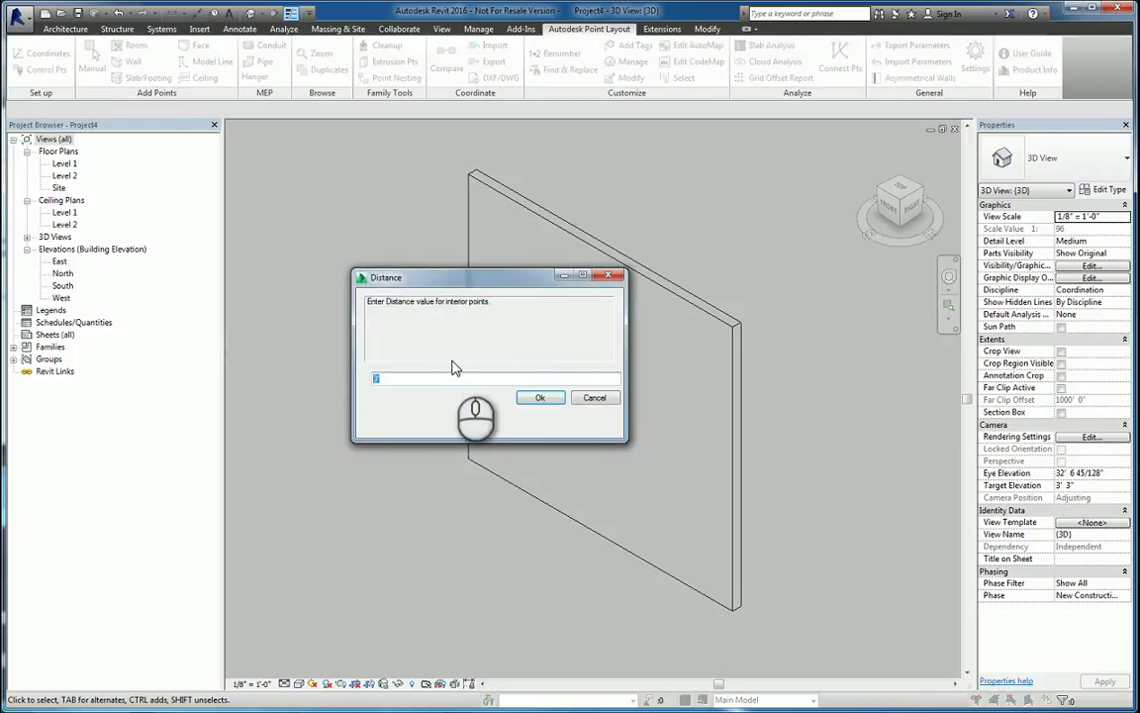
type("2")
left_click(540, 397)
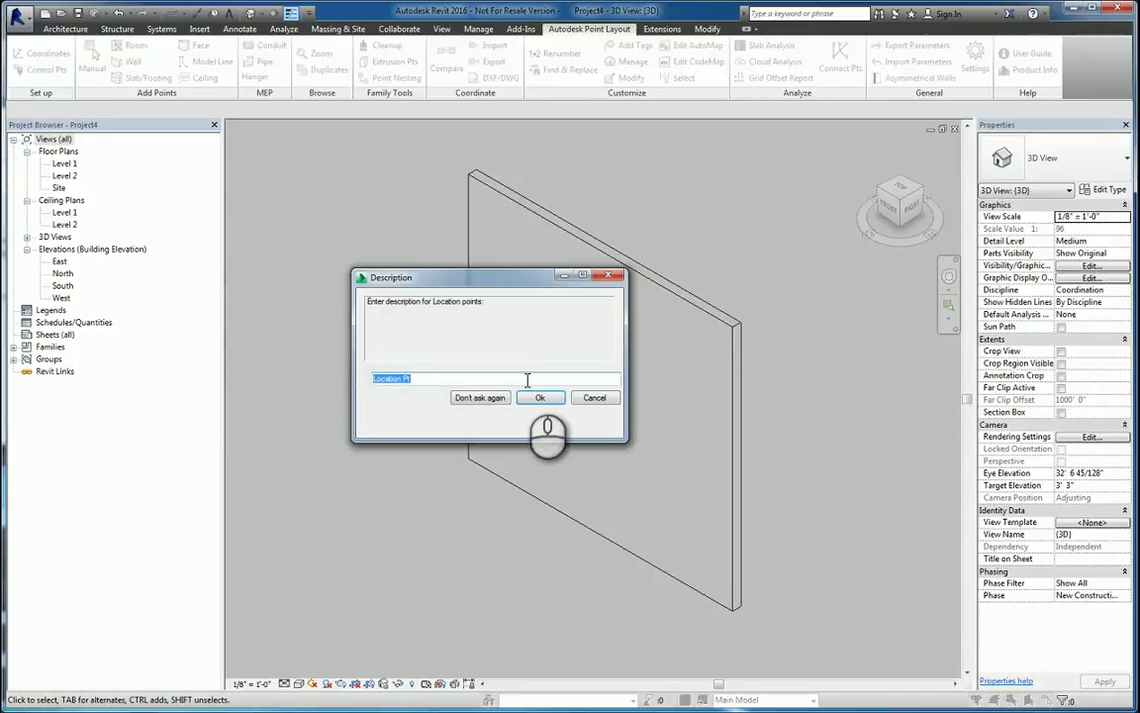
left_click(540, 397)
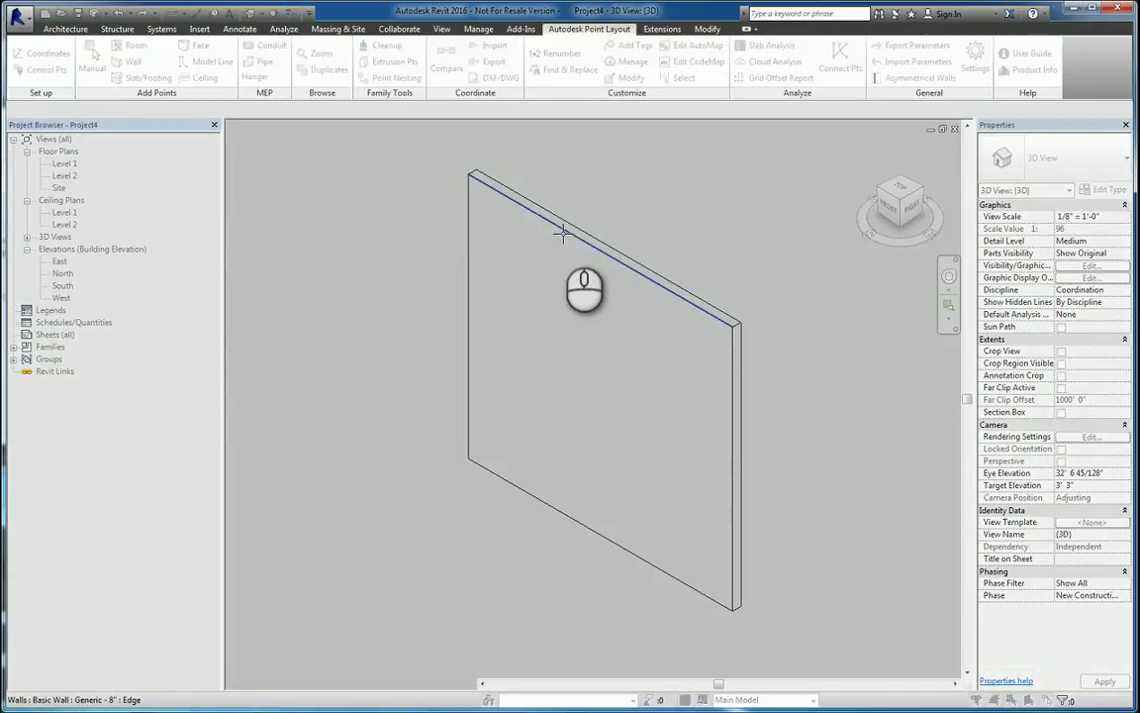
left_click(561, 233)
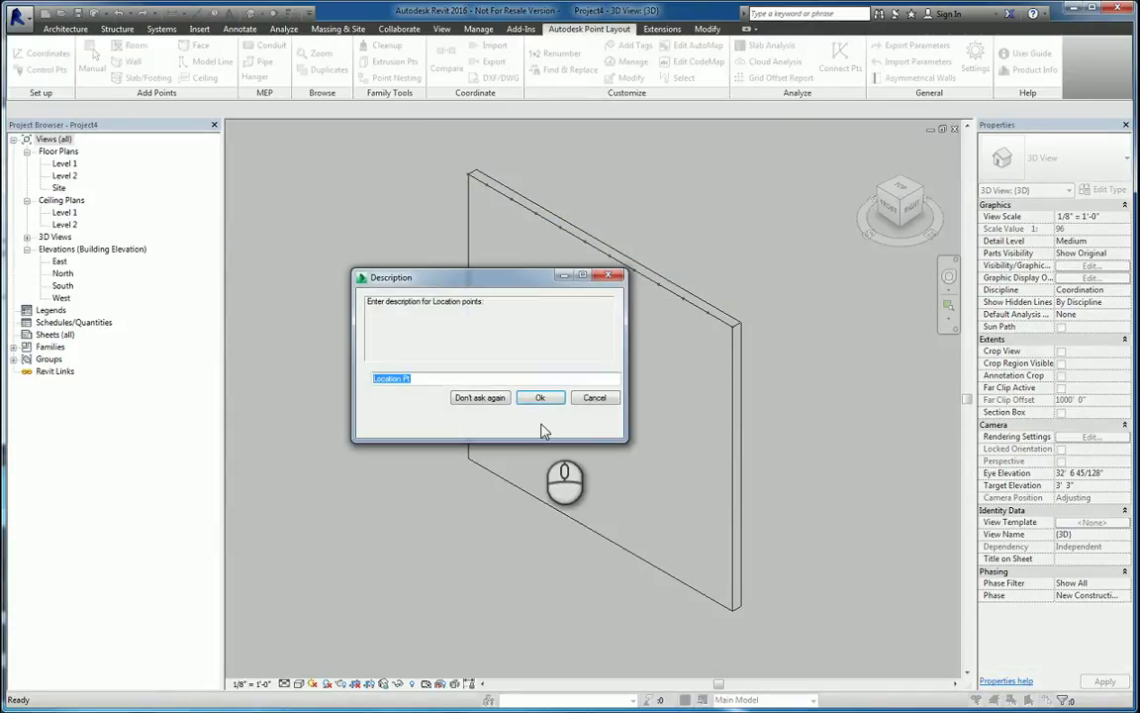
left_click(541, 397)
right_click(352, 228)
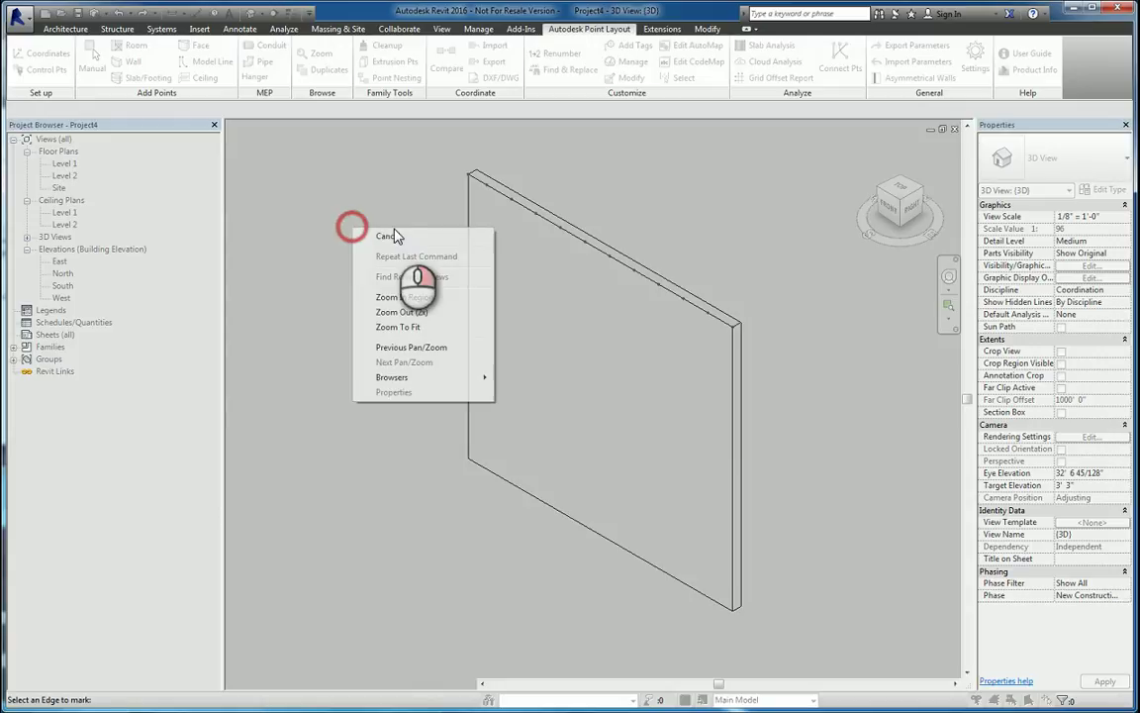
left_click(393, 236)
Step: Select the layout point at the wall's upper corner and open its GTP family for editing
scroll(442, 167, "up", 5)
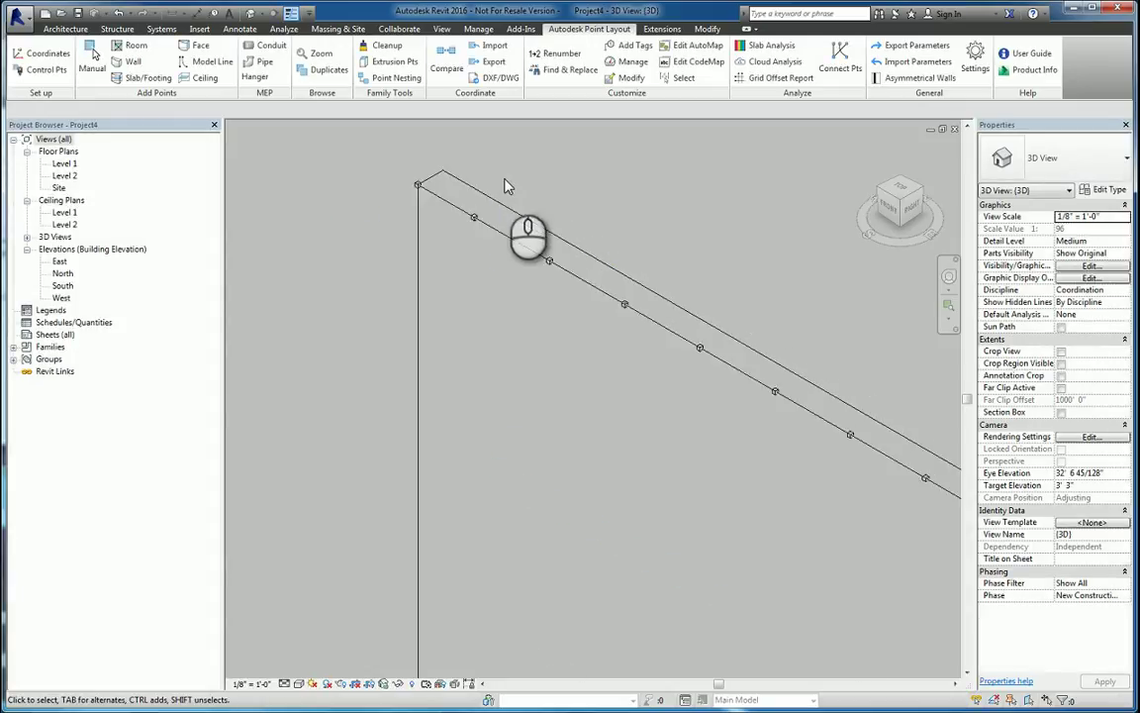
middle_click_drag(512, 188, 553, 285)
scroll(449, 262, "up", 3)
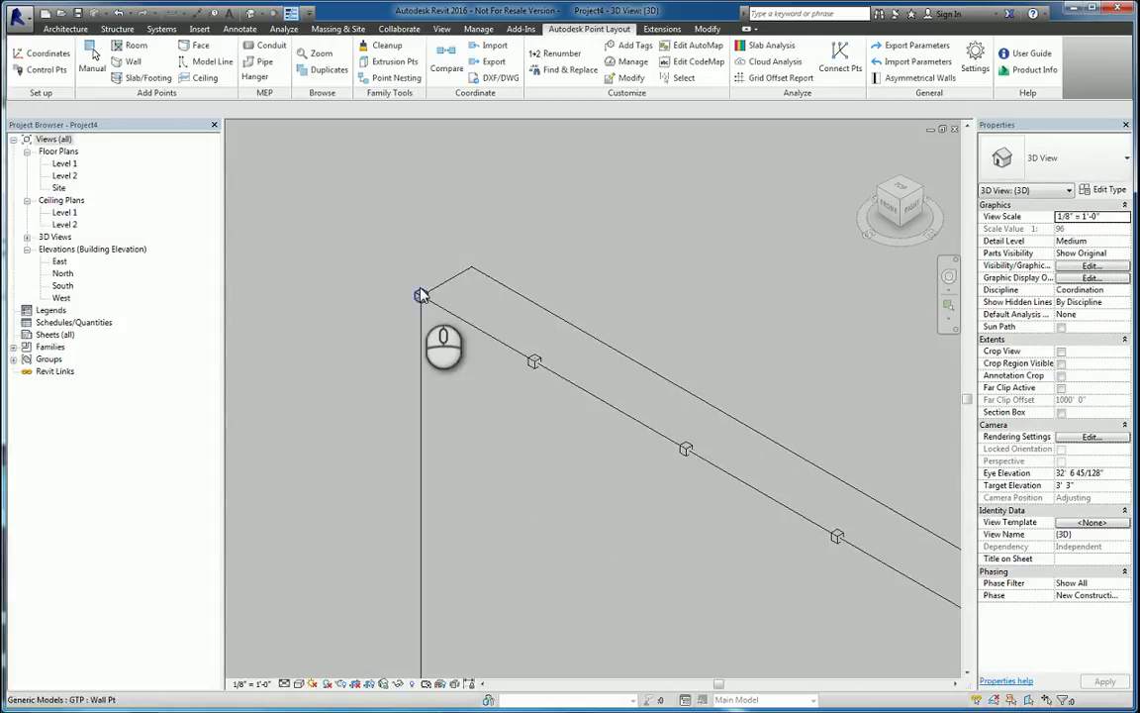
left_click(421, 295)
left_click(552, 68)
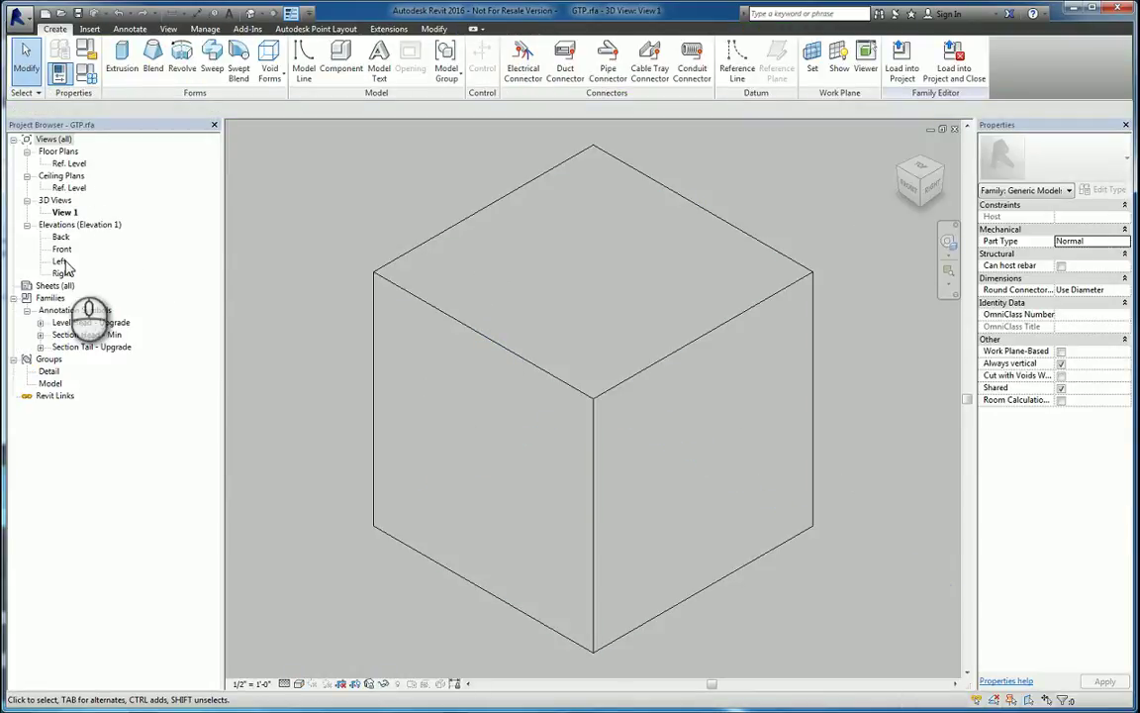
Step: Open the family's Left elevation and delete the existing cube at the reference plane intersection
double_click(60, 261)
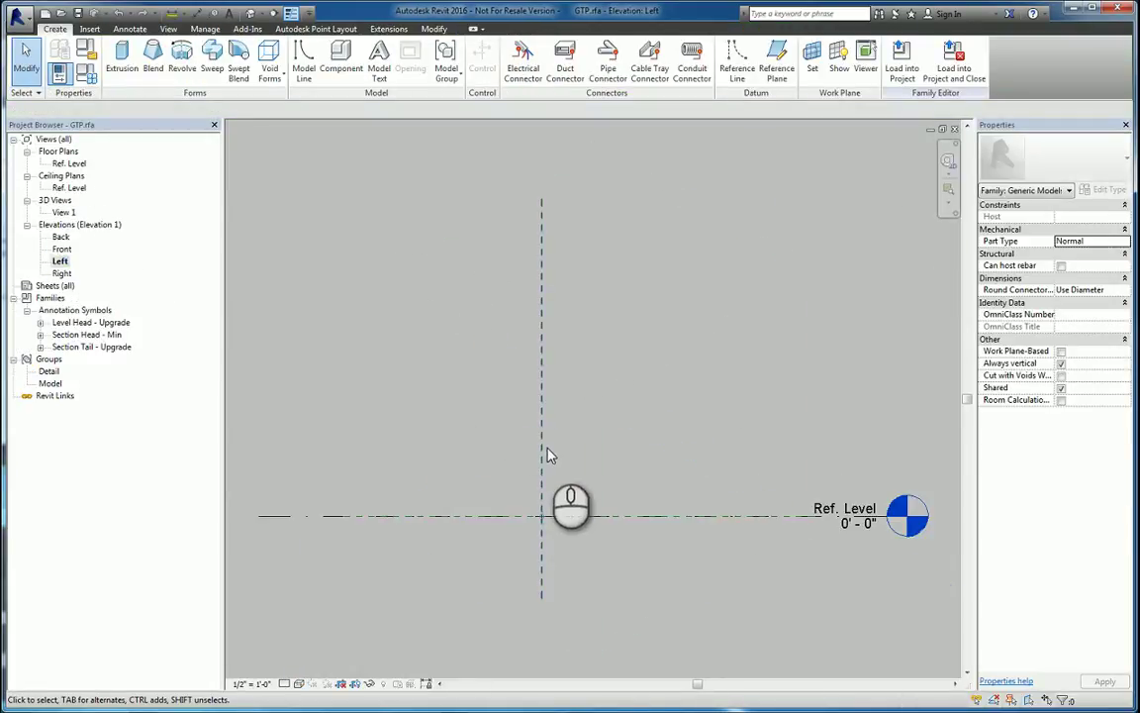
left_click(536, 505)
left_click(611, 443)
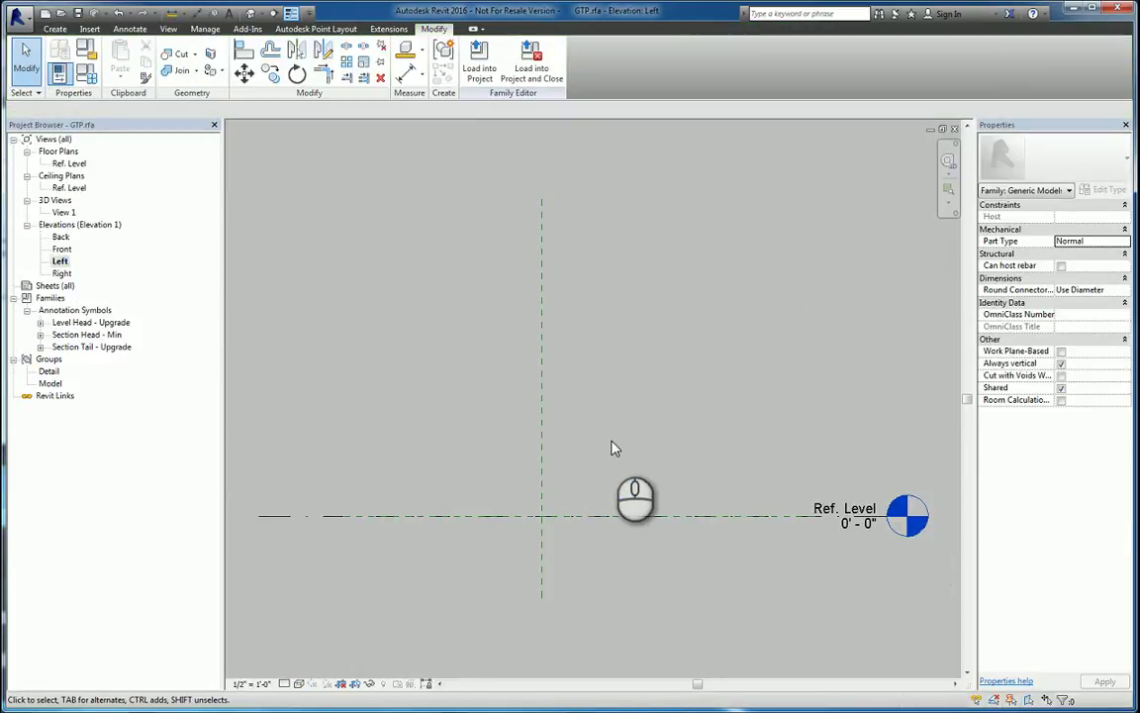
Step: Start an extrusion and sketch a stepped bracket outline upward from the reference plane intersection, outward and back down in steps
scroll(602, 482, "up", 1)
scroll(603, 482, "up", 2)
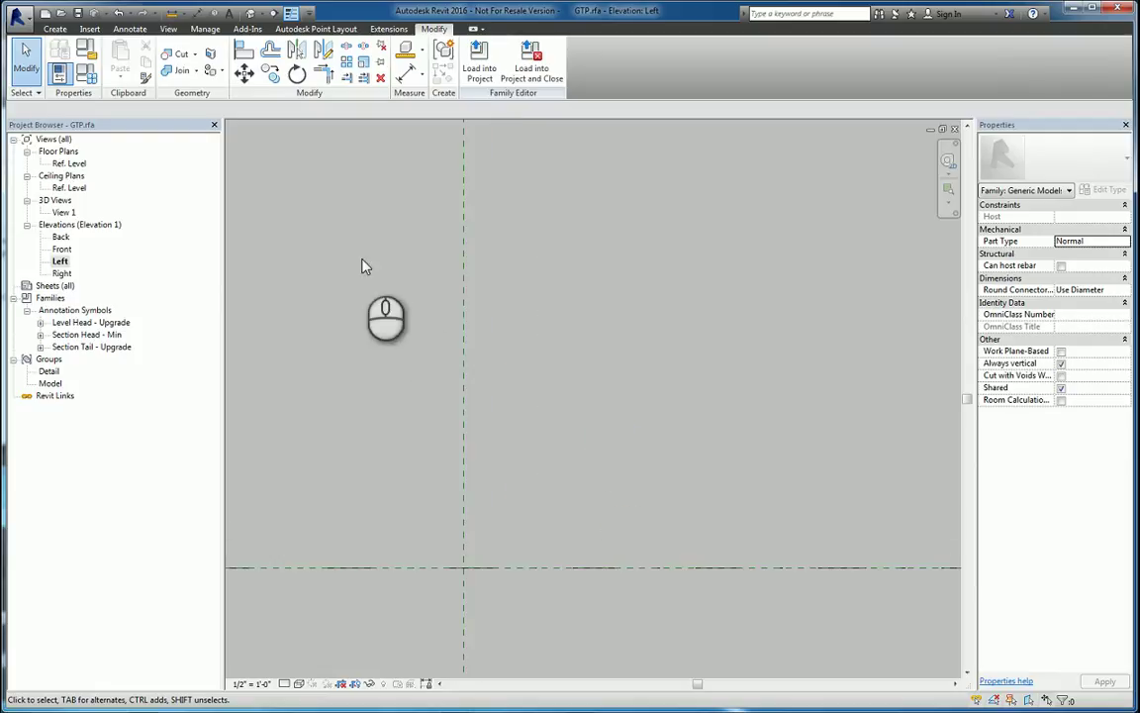
left_click(55, 29)
left_click(112, 57)
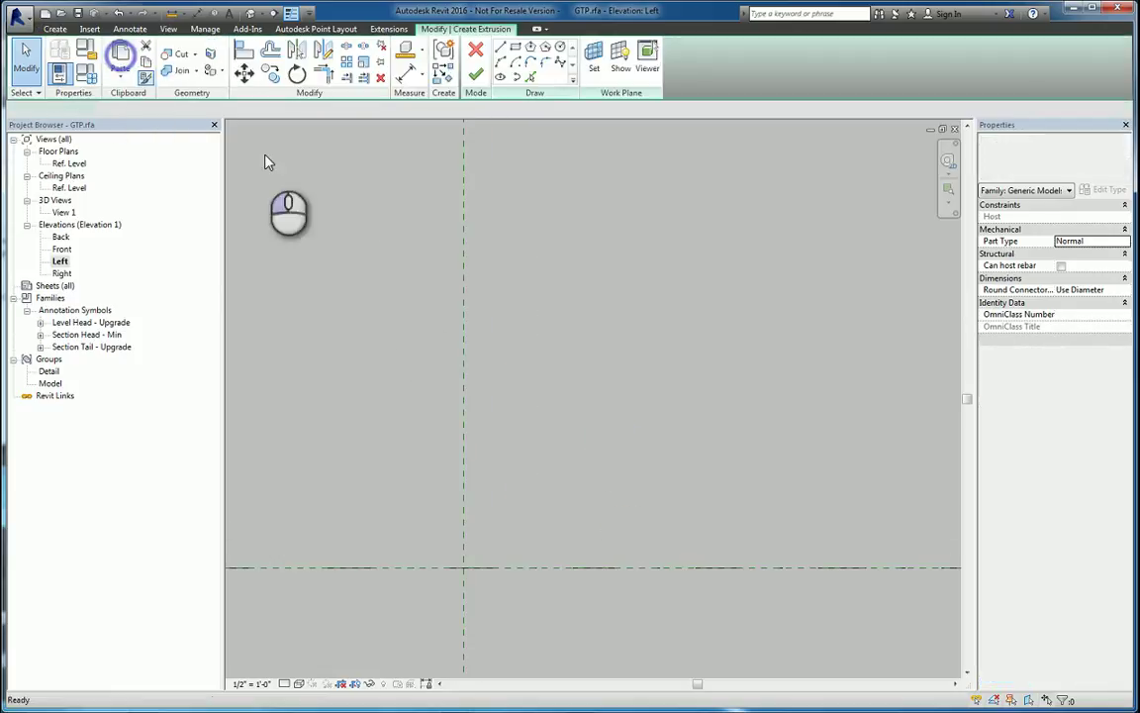
left_click(464, 567)
middle_click_drag(468, 529, 451, 396)
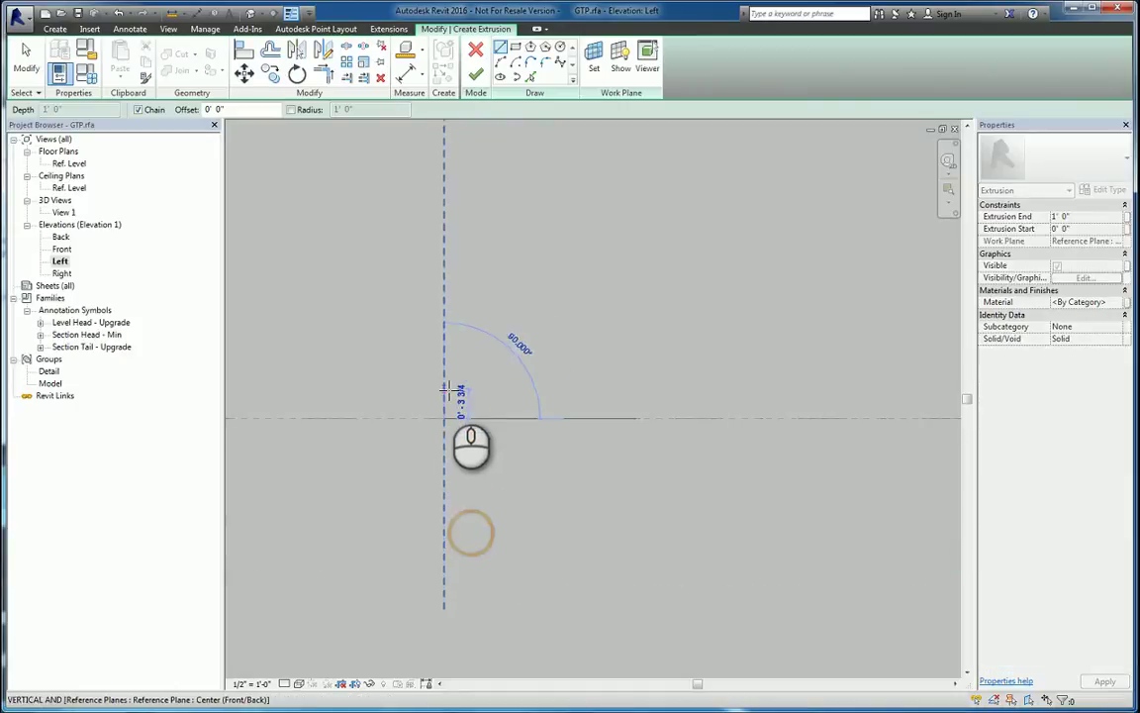
left_click(485, 338)
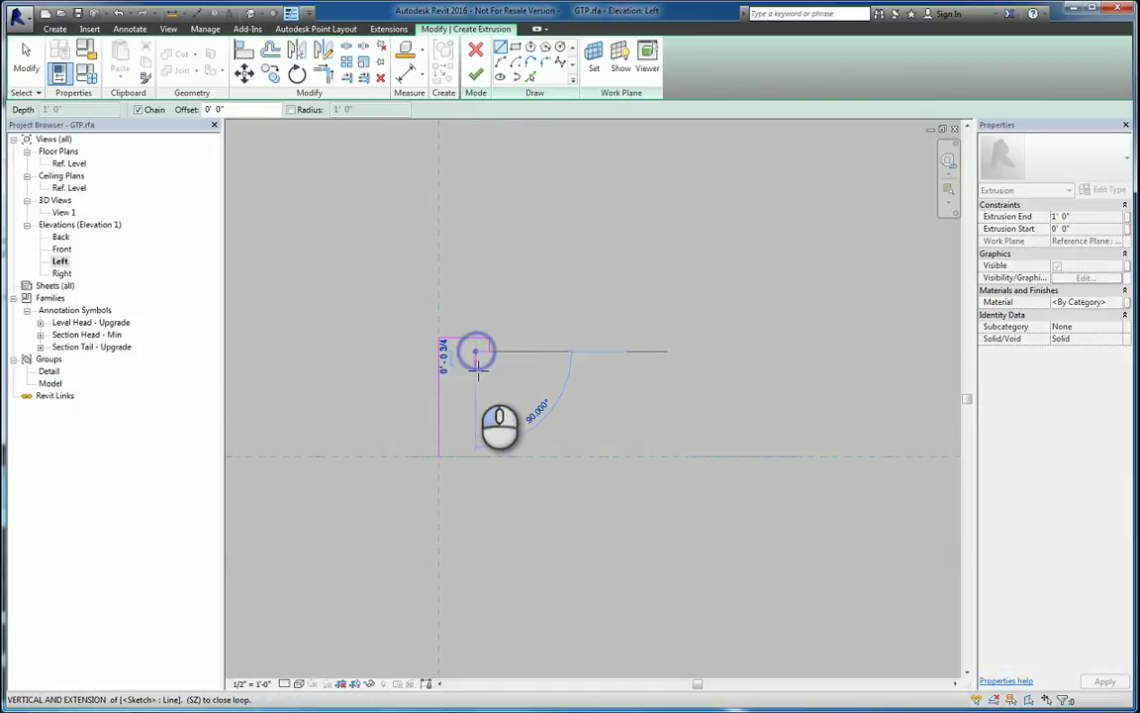
left_click(475, 379)
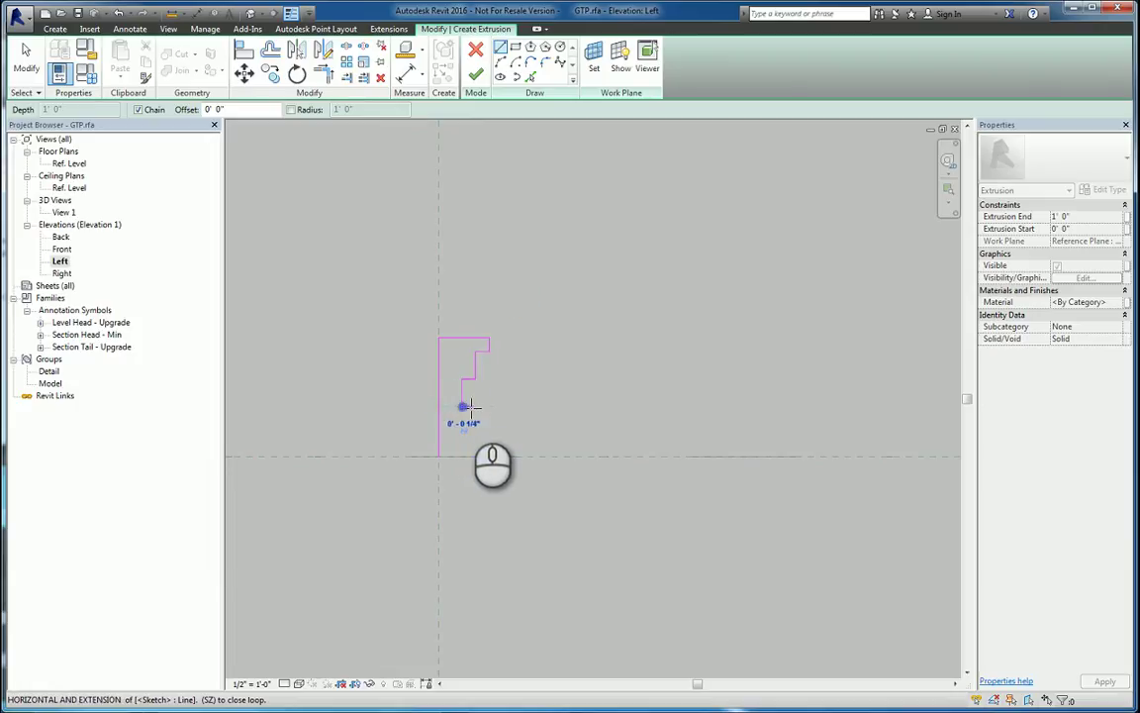
left_click(471, 406)
left_click(472, 442)
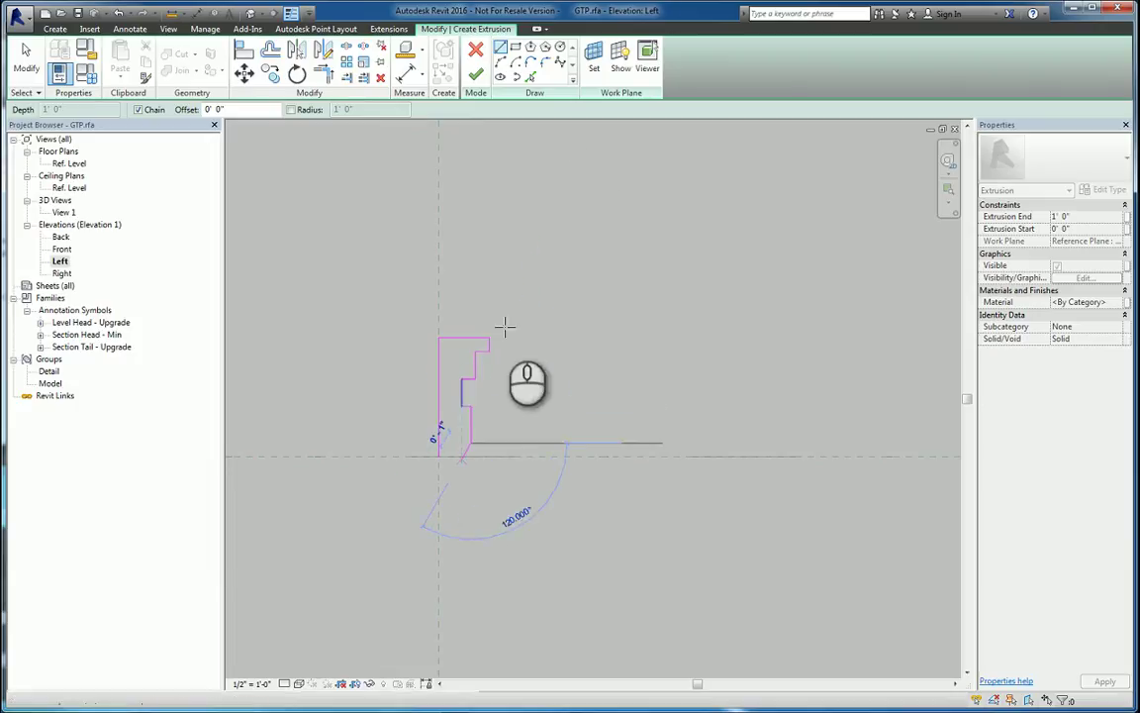
Step: Continue the outline with a curved arc below the reference level and close it with short stepped lines back to the starting point
left_click(500, 62)
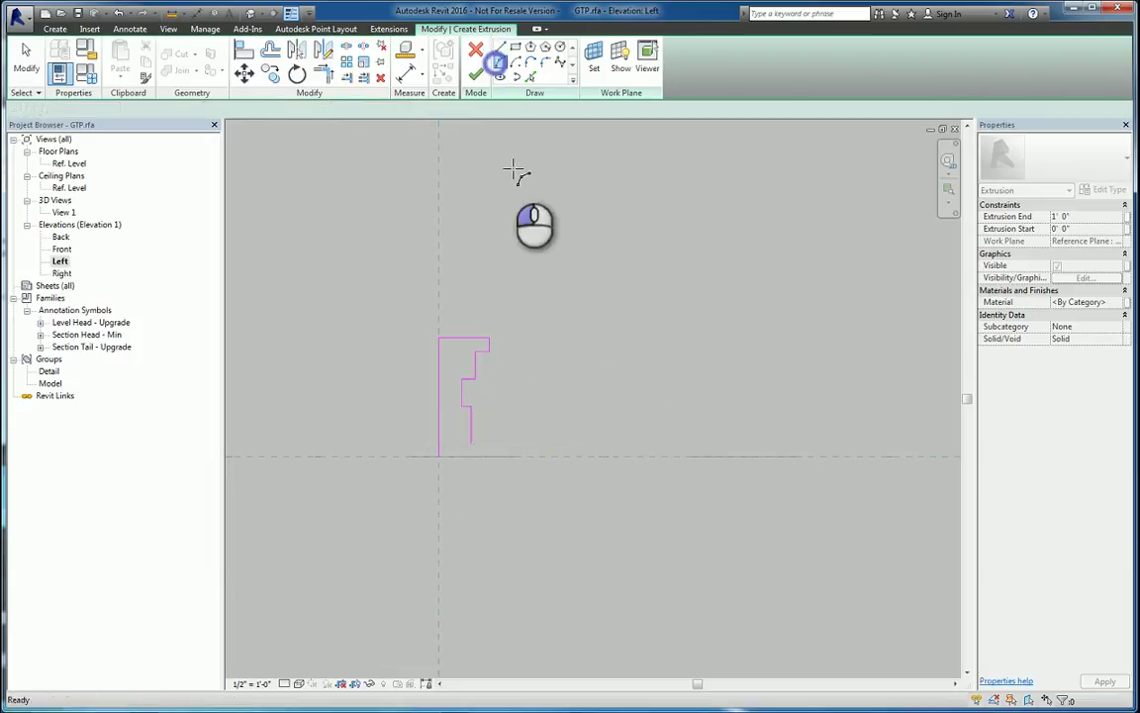
left_click(454, 495)
left_click(500, 48)
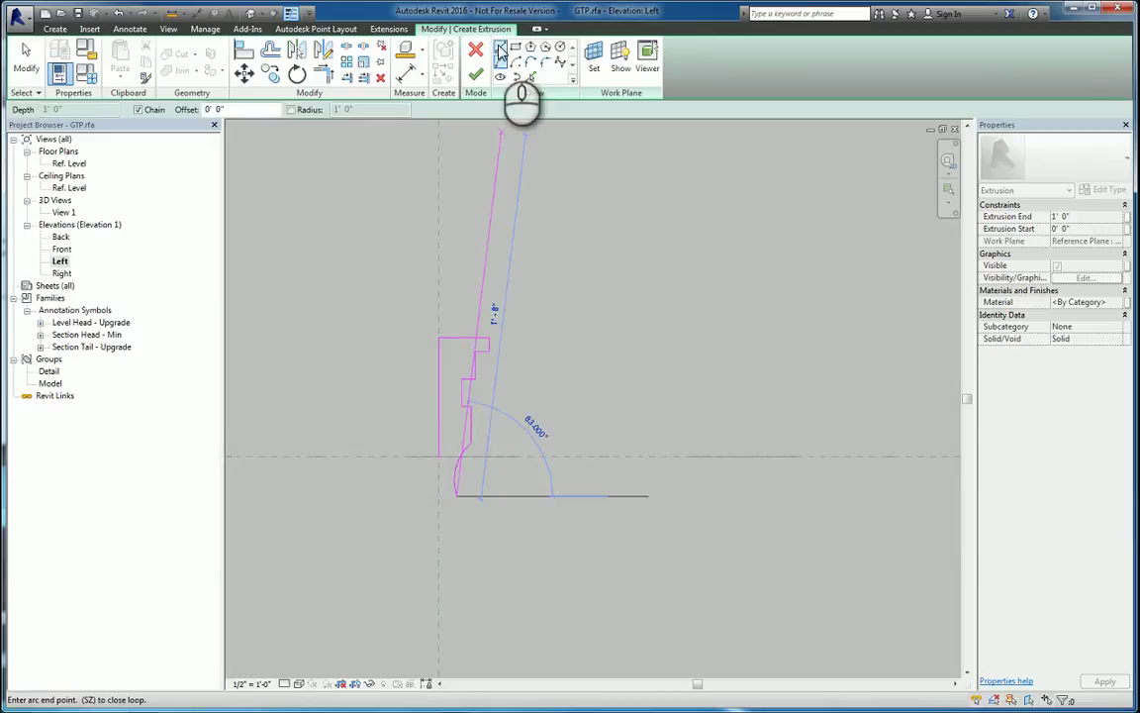
scroll(456, 384, "up", 5)
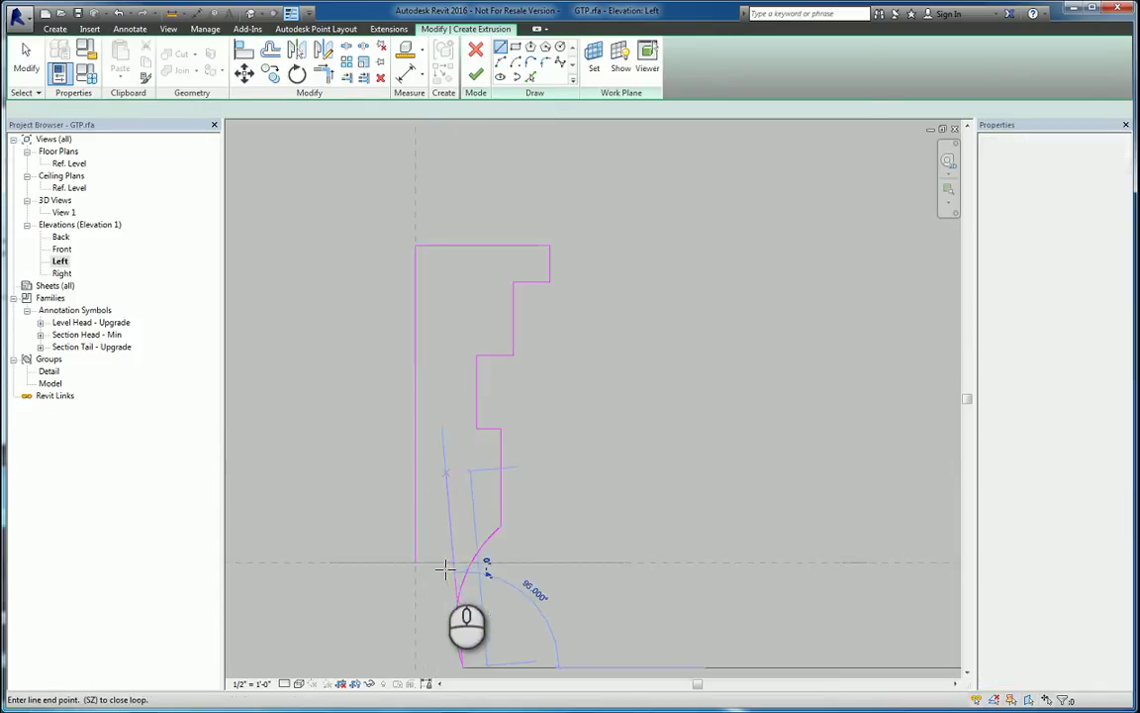
left_click(437, 648)
left_click(417, 599)
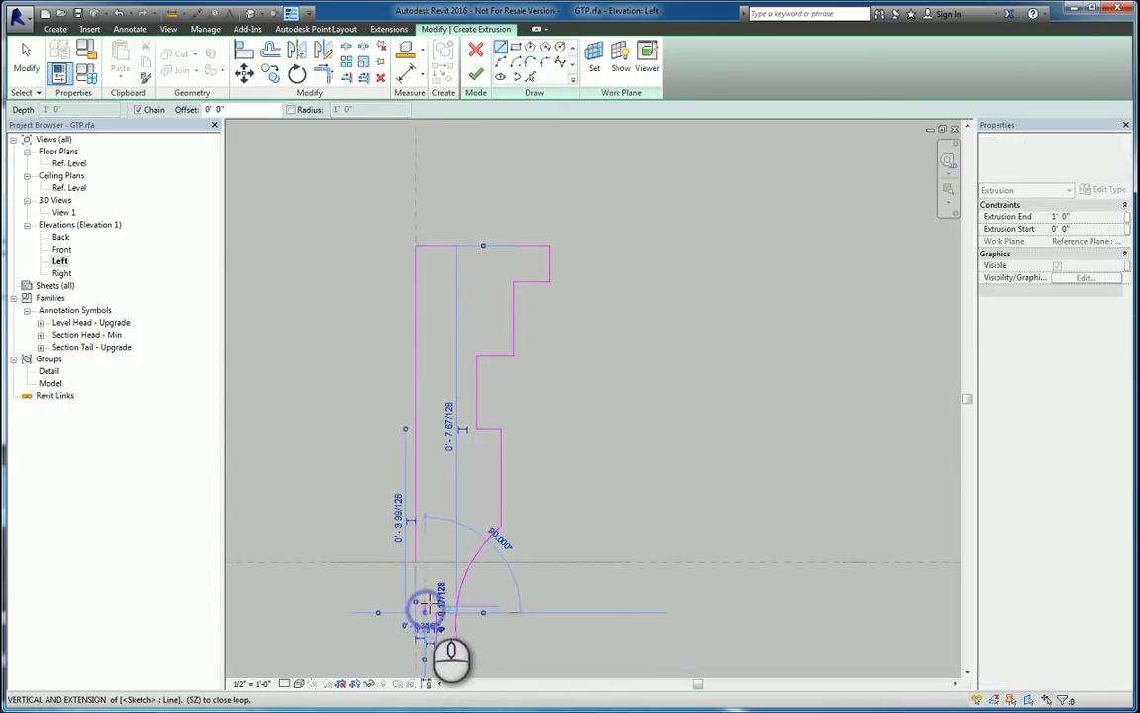
left_click(416, 562)
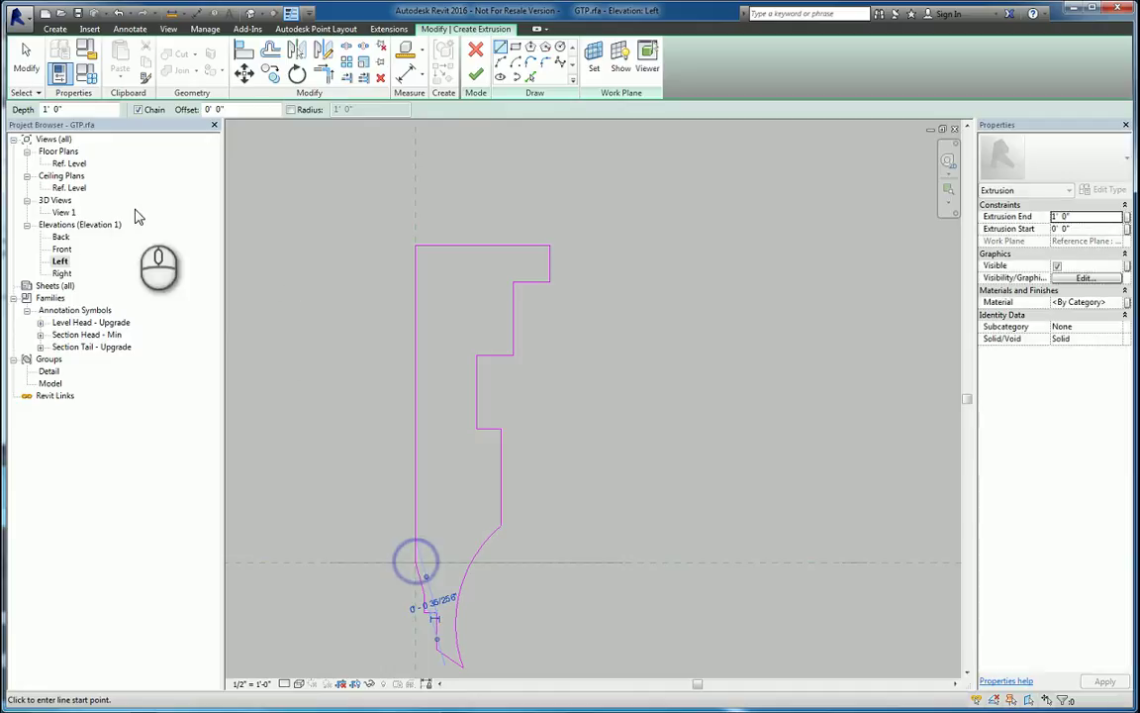
Step: Set the Extrusion End to 2" and finish the bracket extrusion
left_click(27, 60)
left_click(1089, 217)
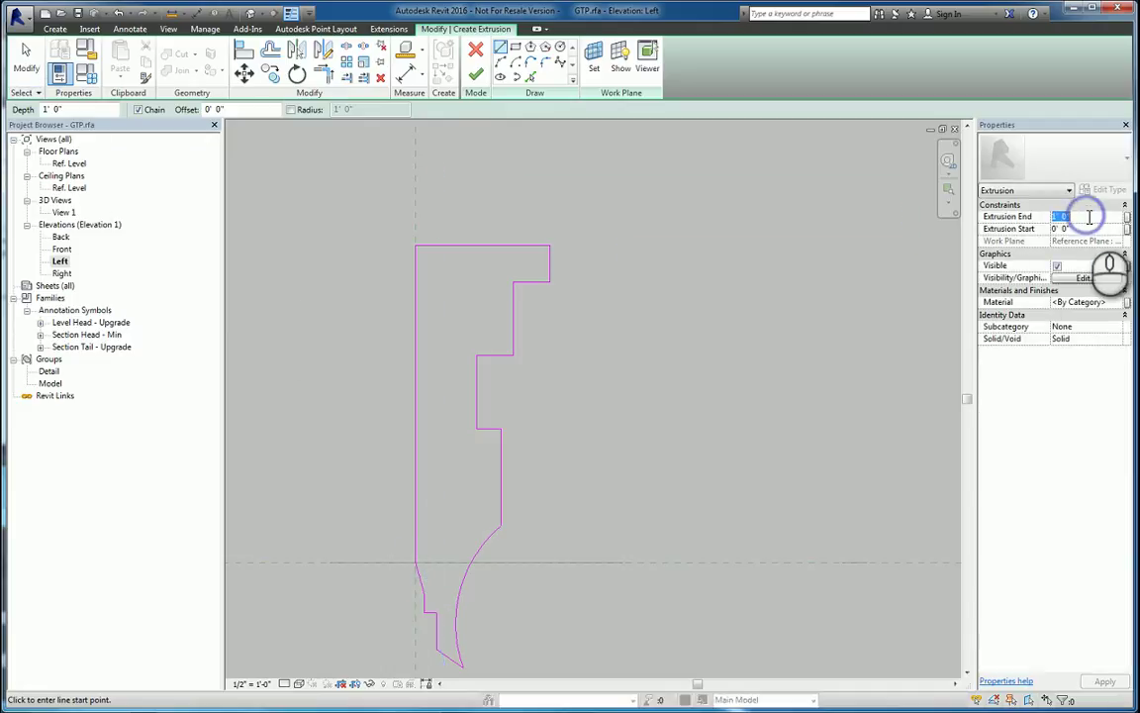
left_click(827, 263)
scroll(673, 289, "down", 2)
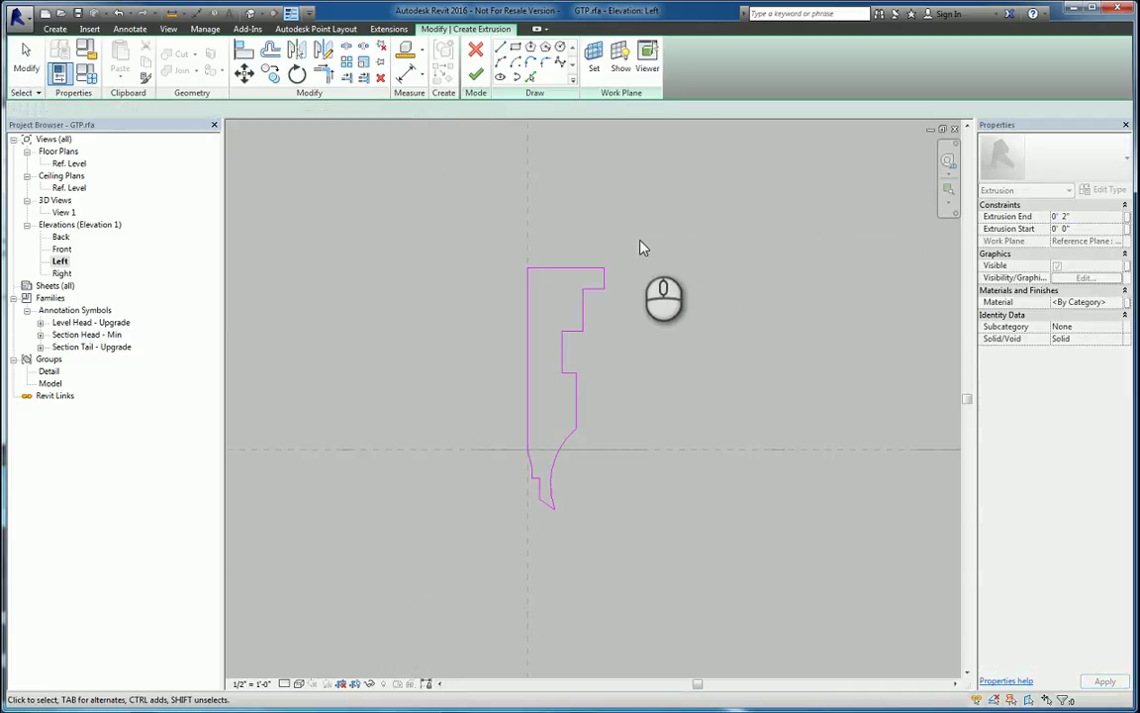
left_click(476, 74)
Step: Show the bracket in the default 3D view and examine its shape from different angles
left_click(692, 264)
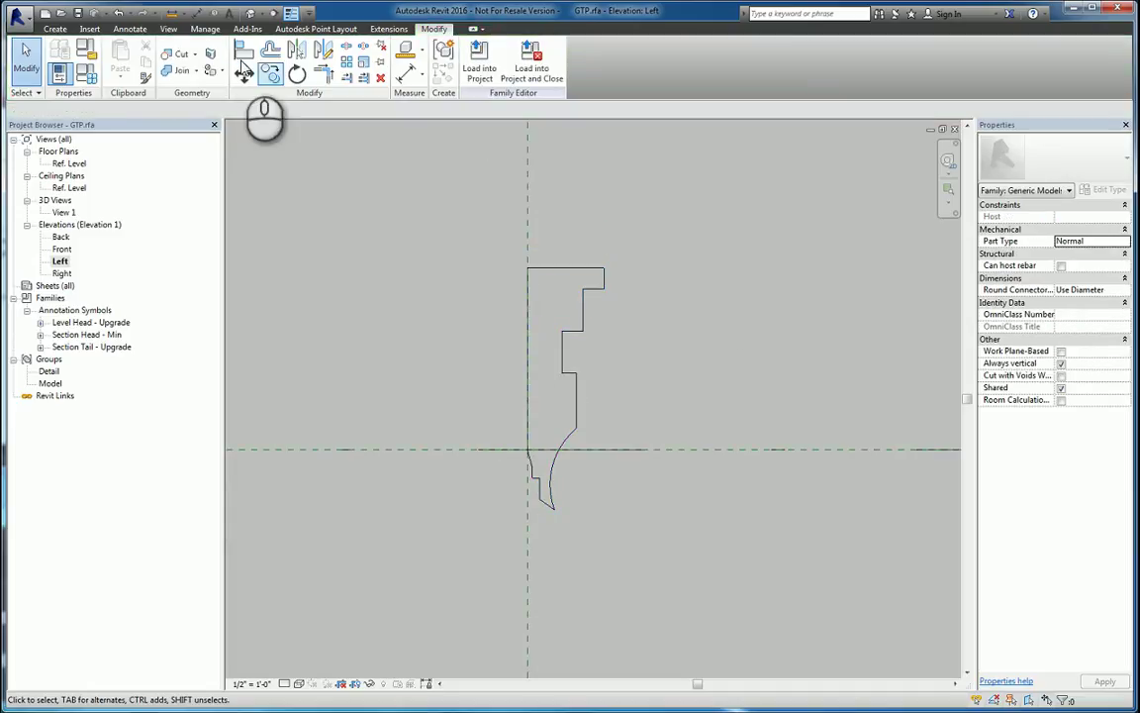
left_click(250, 13)
scroll(777, 428, "down", 2)
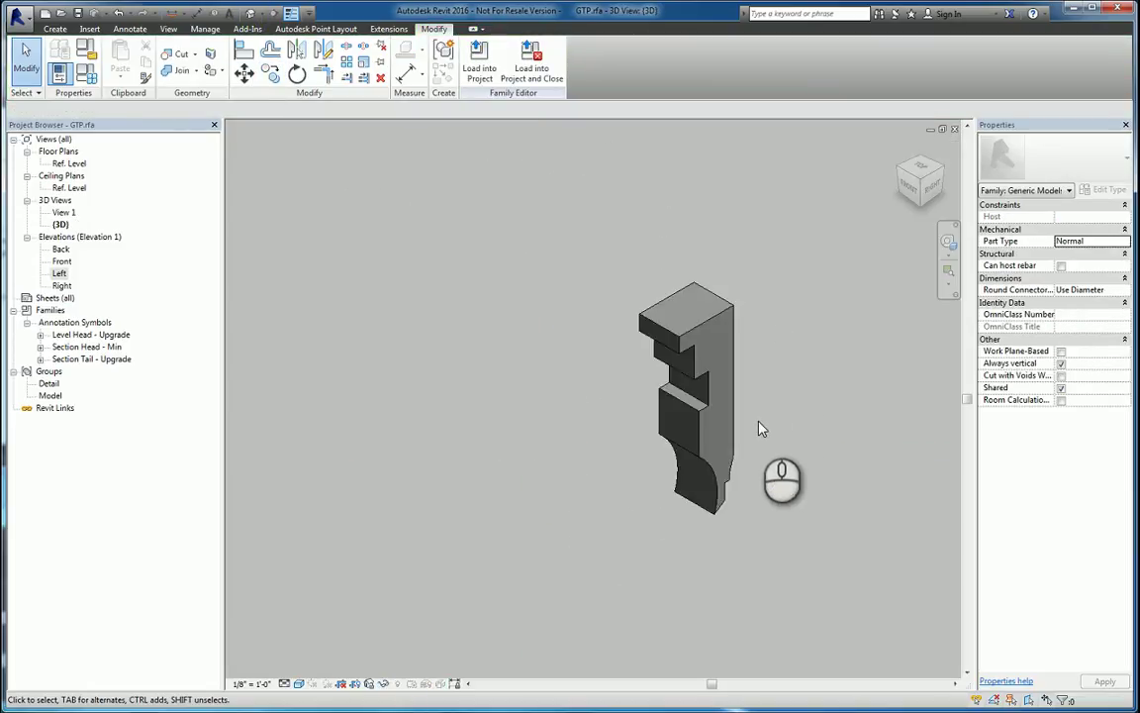
middle_click_drag(759, 427, 781, 432, "shift")
scroll(802, 501, "down", 2)
middle_click_drag(802, 502, 726, 326, "shift")
Step: Load the edited GTP family into Project4, close the family and overwrite the existing version
left_click(532, 62)
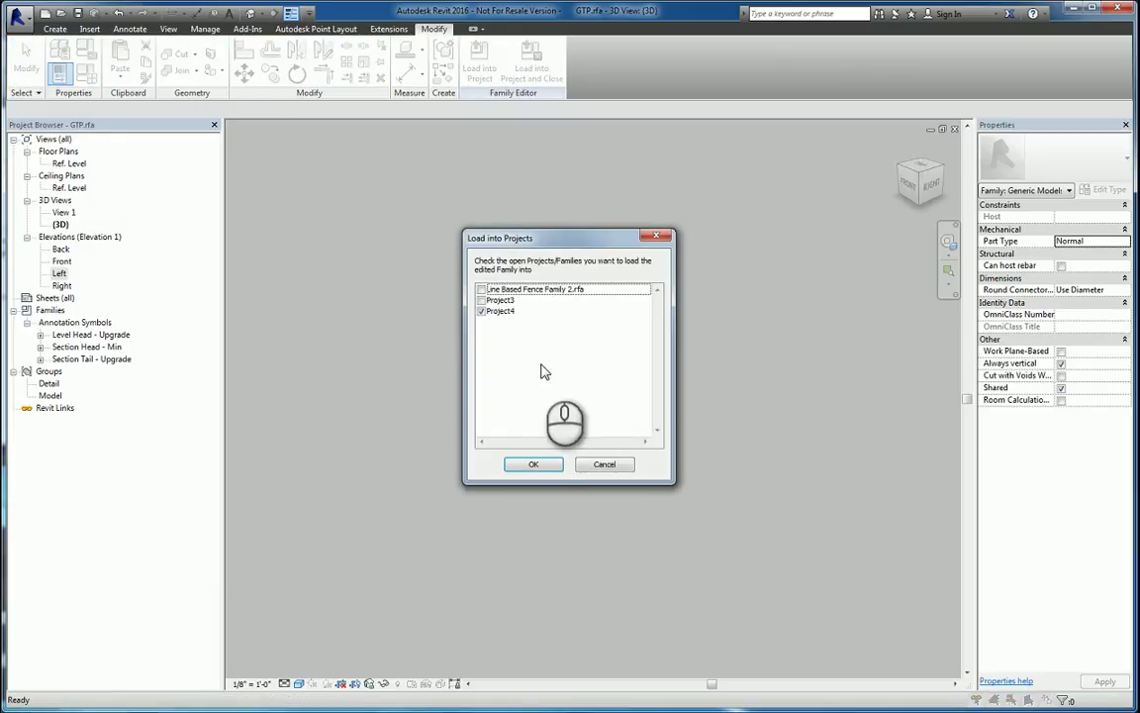
left_click(533, 464)
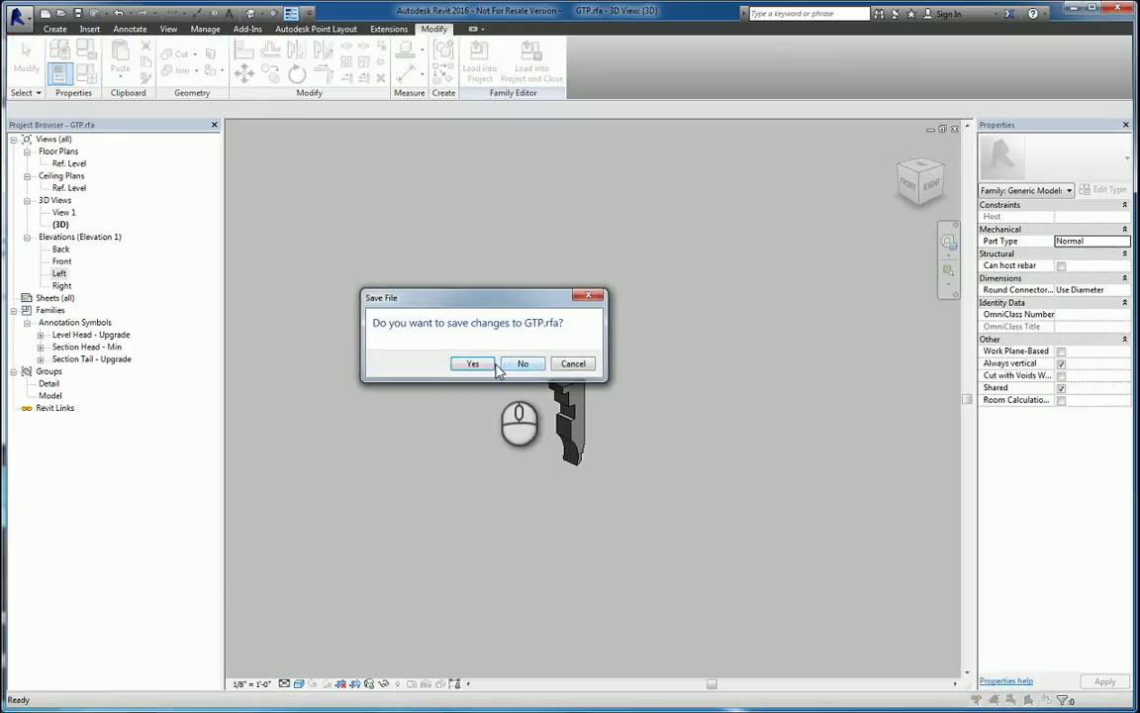
left_click(485, 364)
left_click(465, 369)
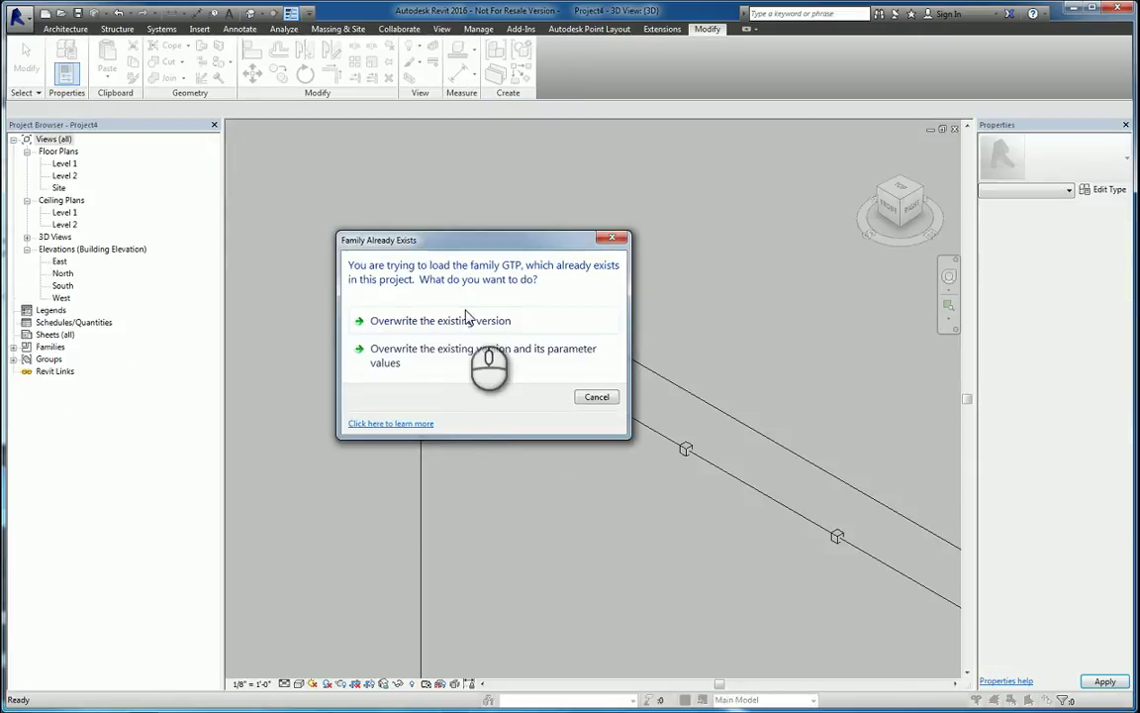
left_click(467, 322)
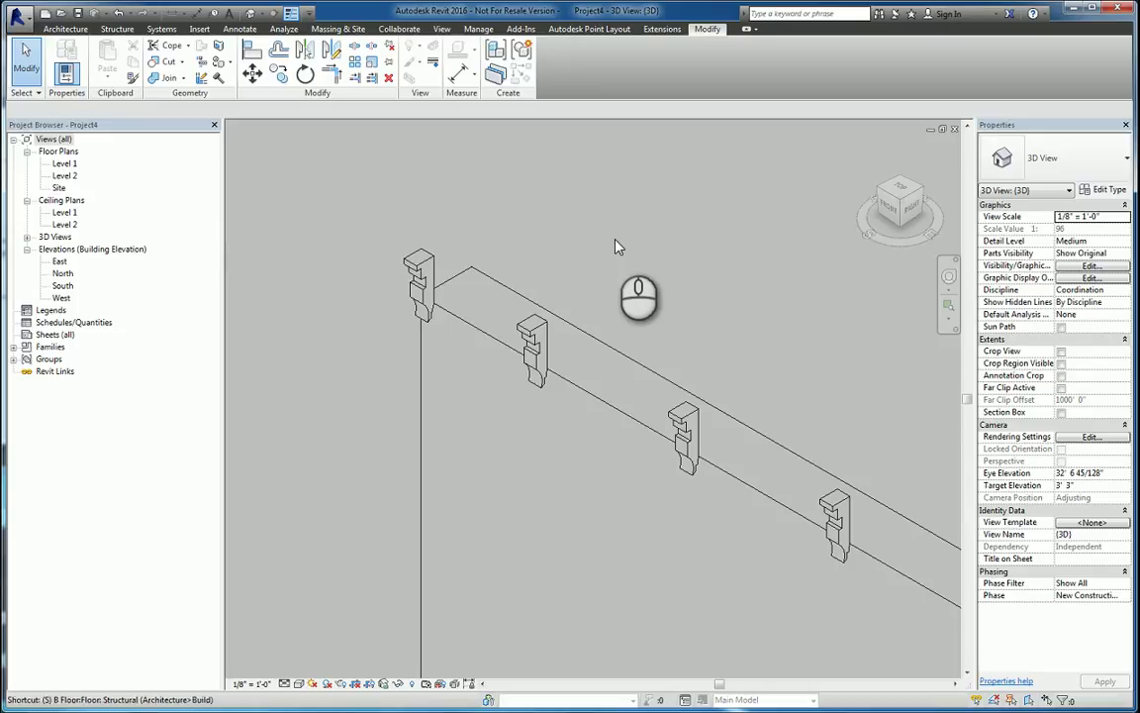
Step: Show the 3D view shaded and select one of the bracket-shaped points on the wall's edge to inspect its properties
middle_click_drag(775, 431, 591, 305)
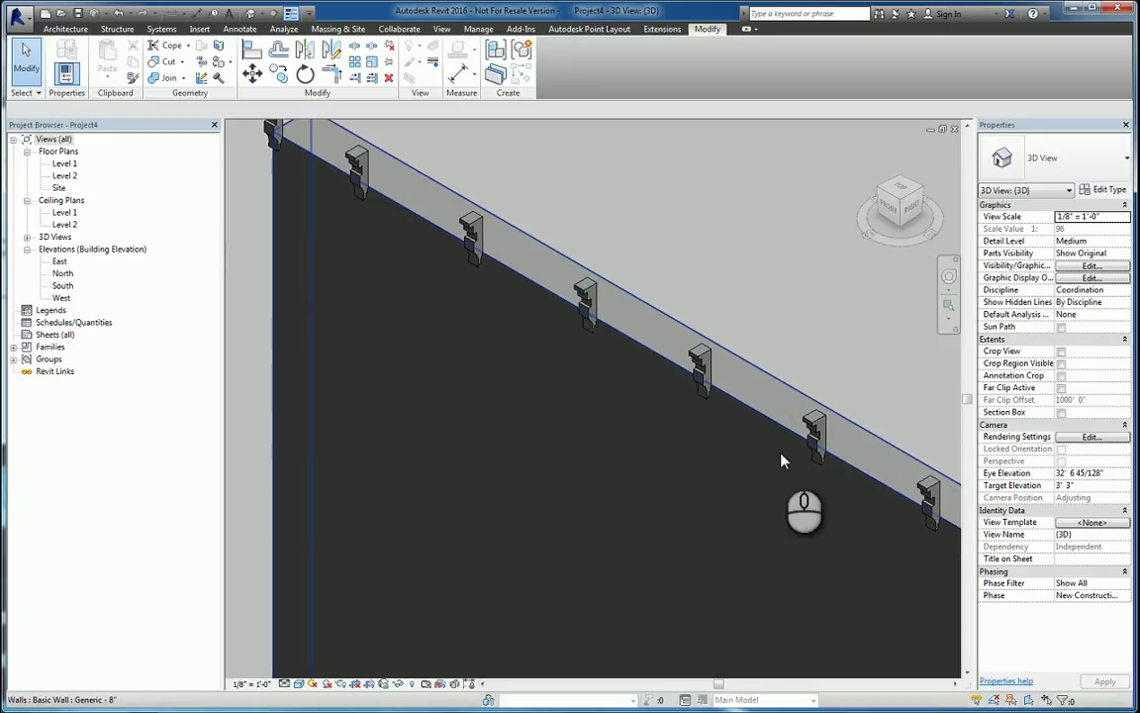
left_click(703, 373)
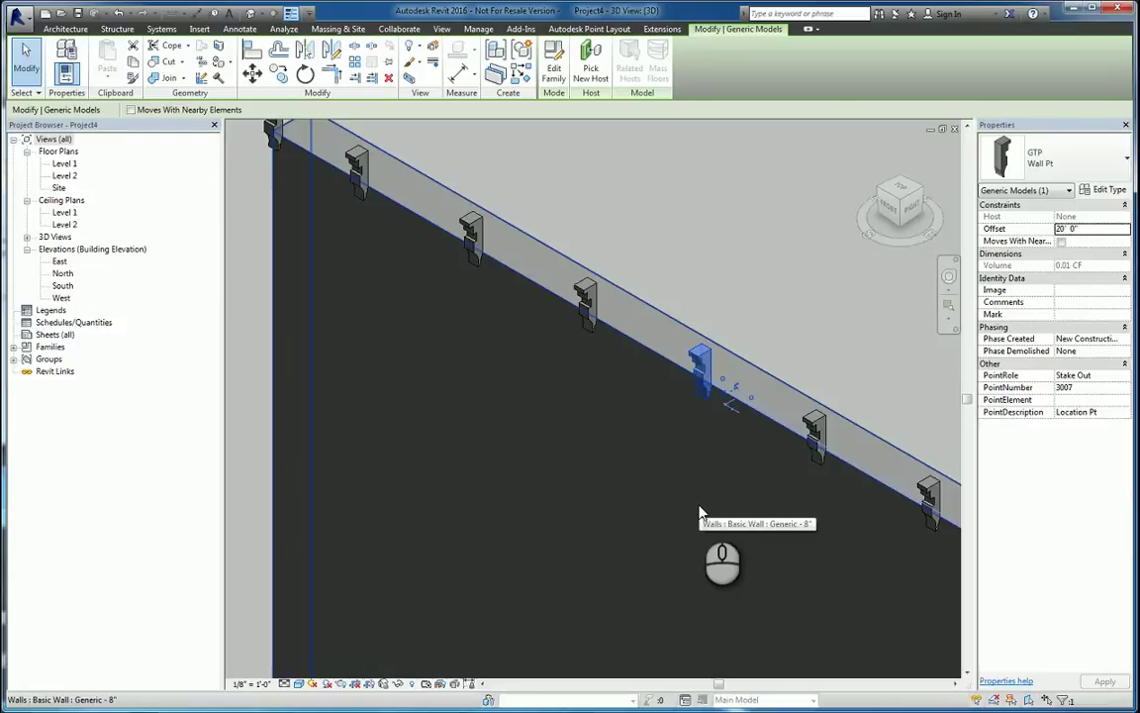
scroll(705, 348, "down", 3)
key("Escape")
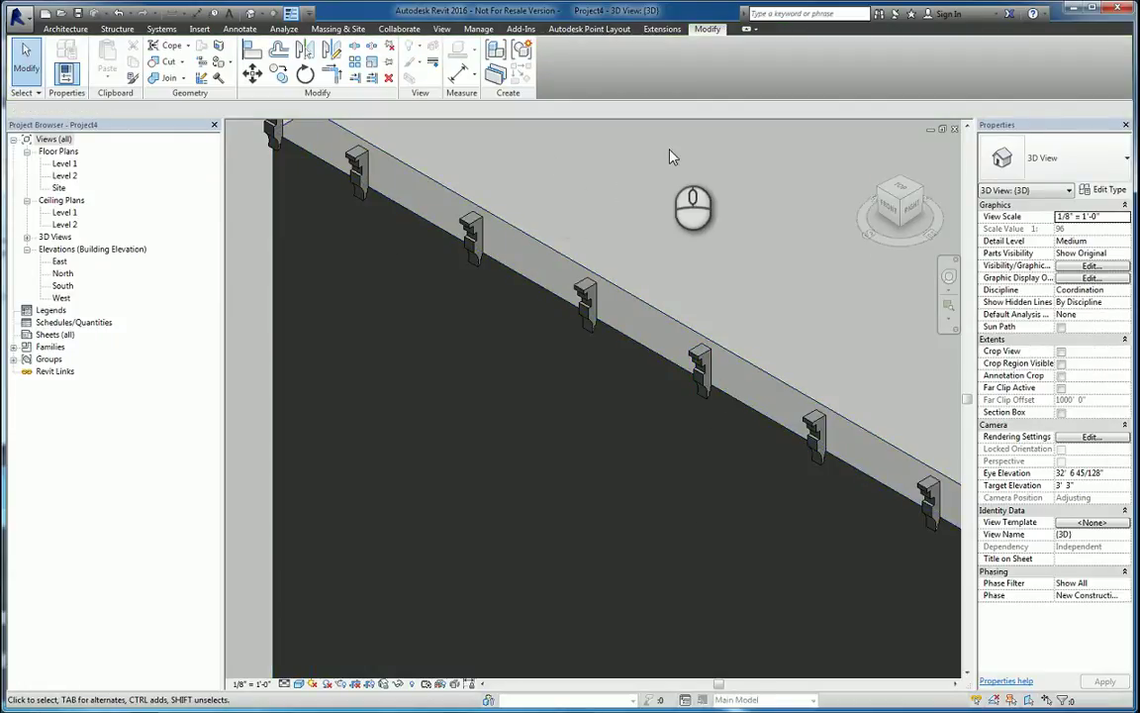
Step: Close the Line Based Fence Family 2 family, dismiss the error message and return to Project4's 3D view
key("ctrl+Tab")
key("ctrl+Tab")
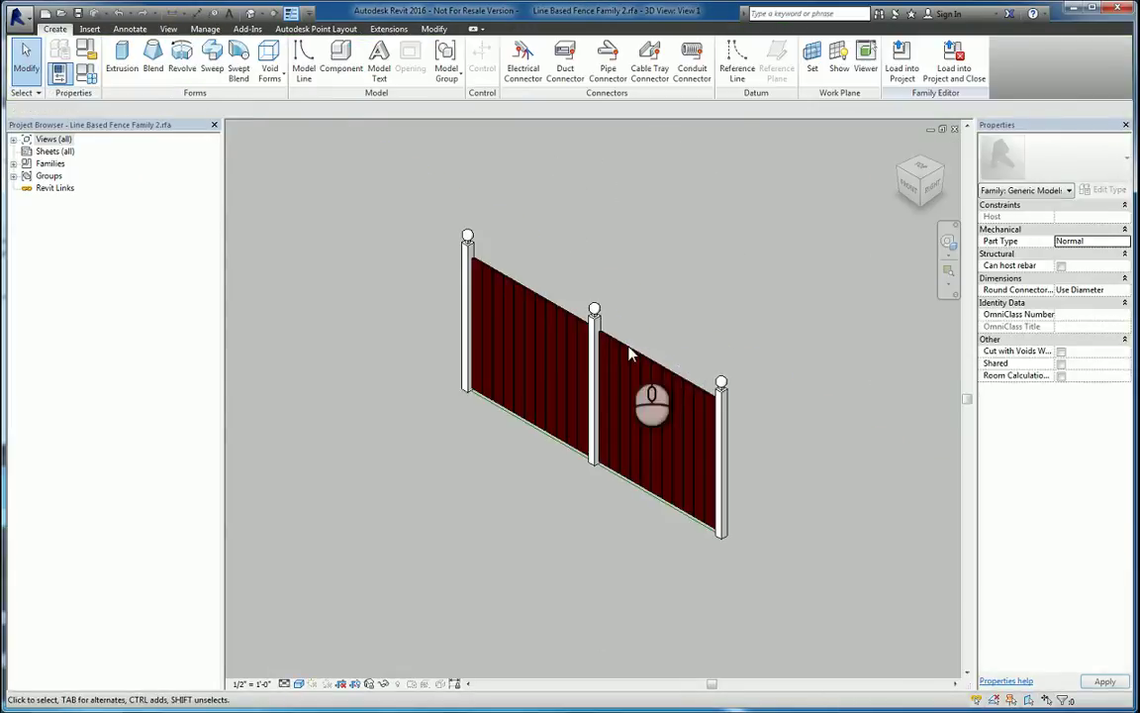
left_click(954, 130)
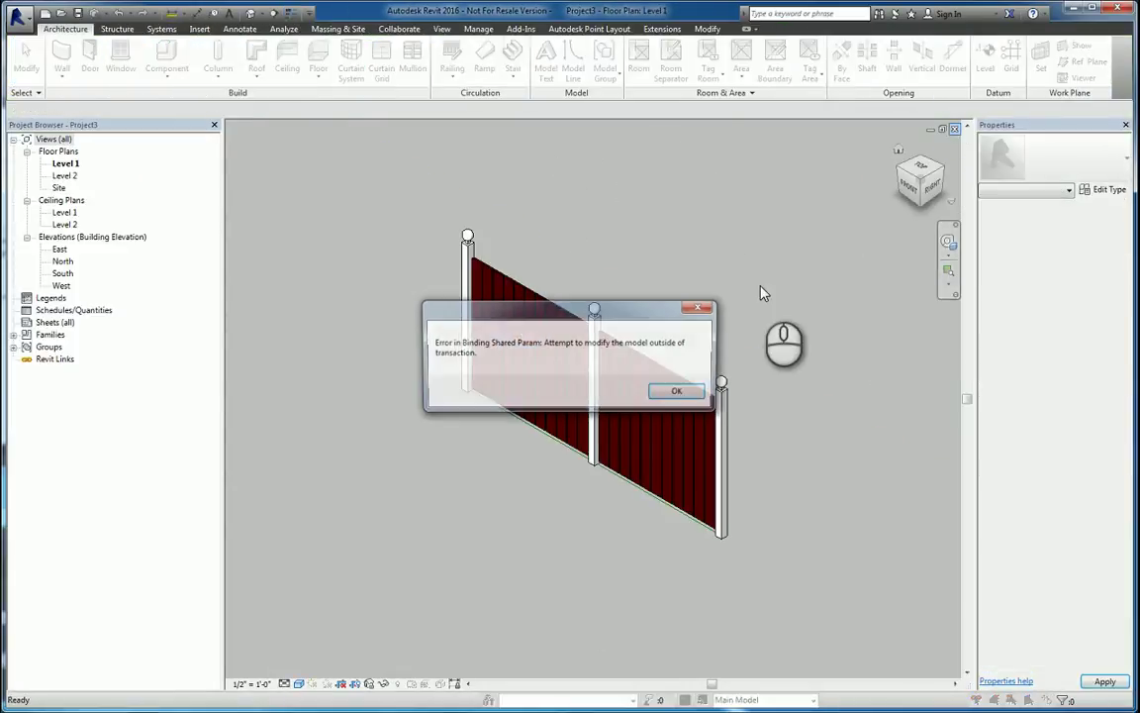
left_click(672, 391)
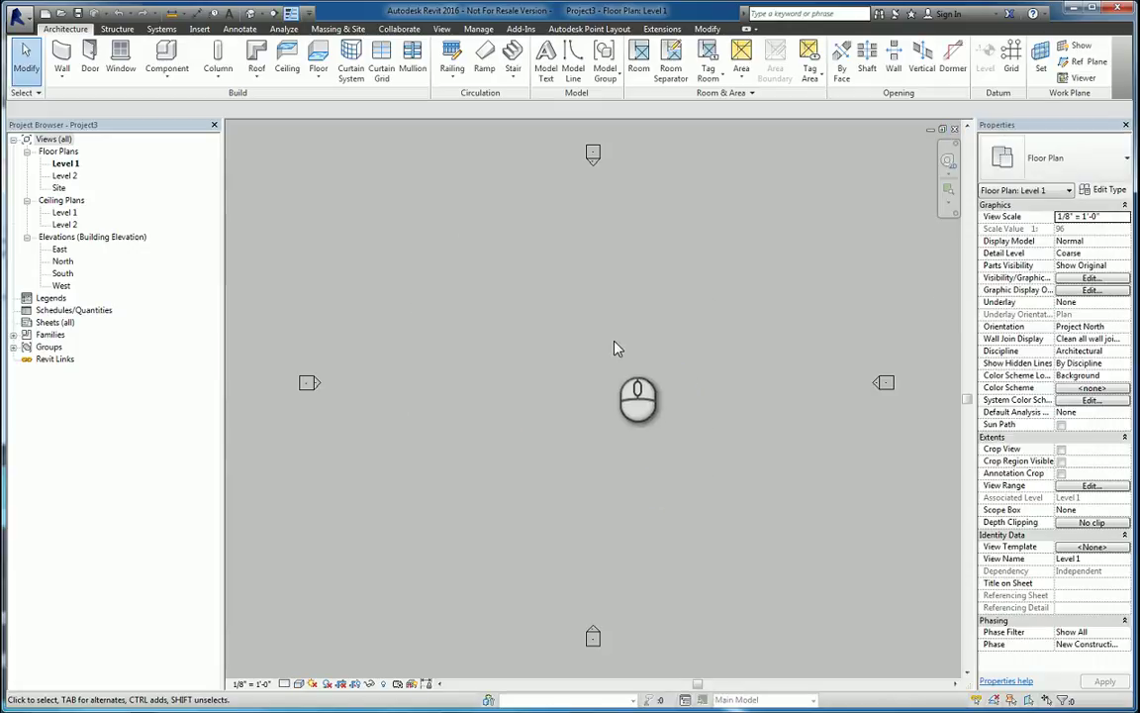
key("ctrl+Tab")
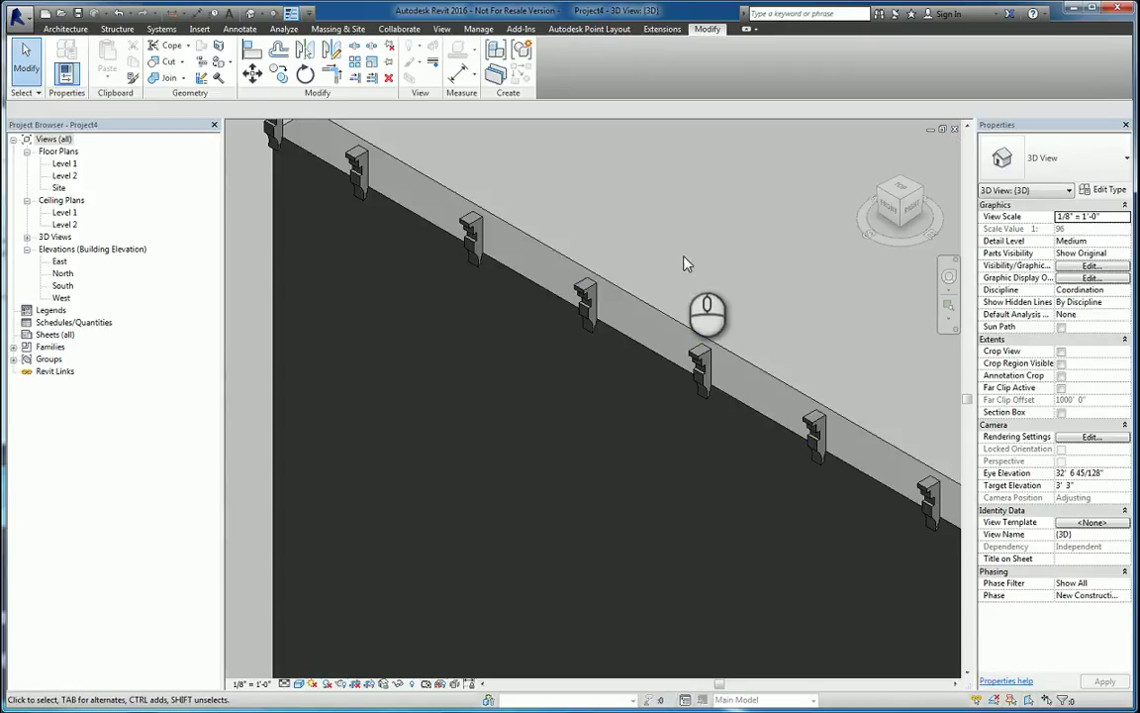
Step: Open the GTP family for editing from one of the wall's brackets and show its Left elevation
left_click(586, 293)
double_click(584, 287)
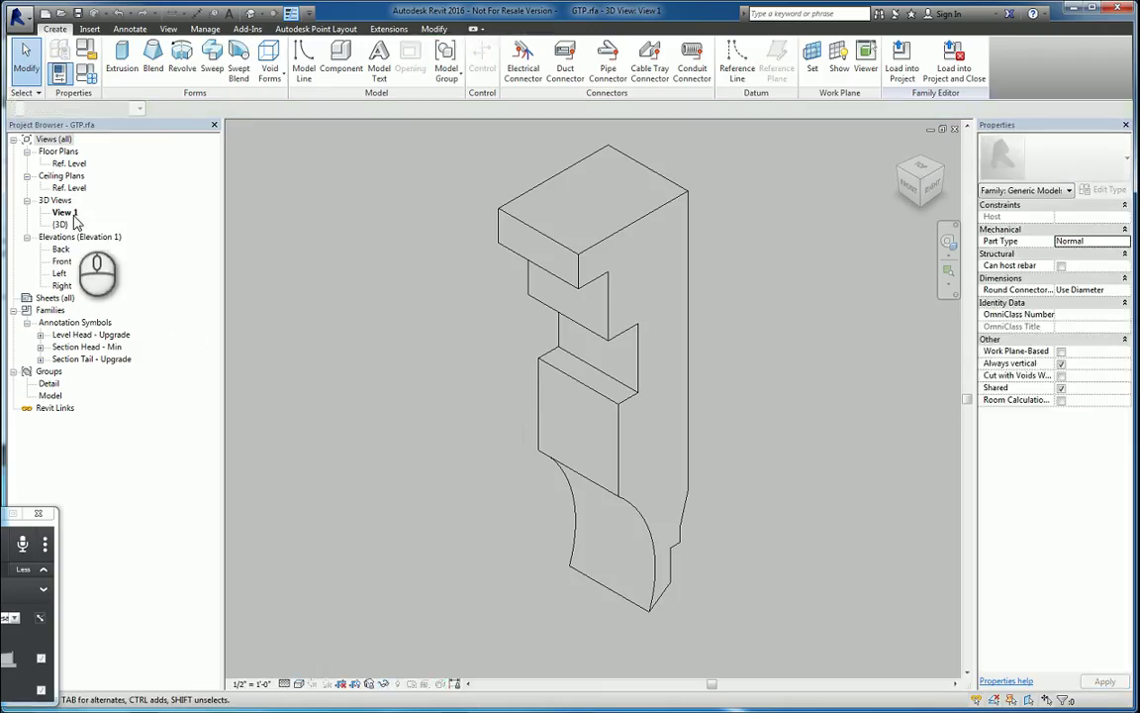
double_click(63, 273)
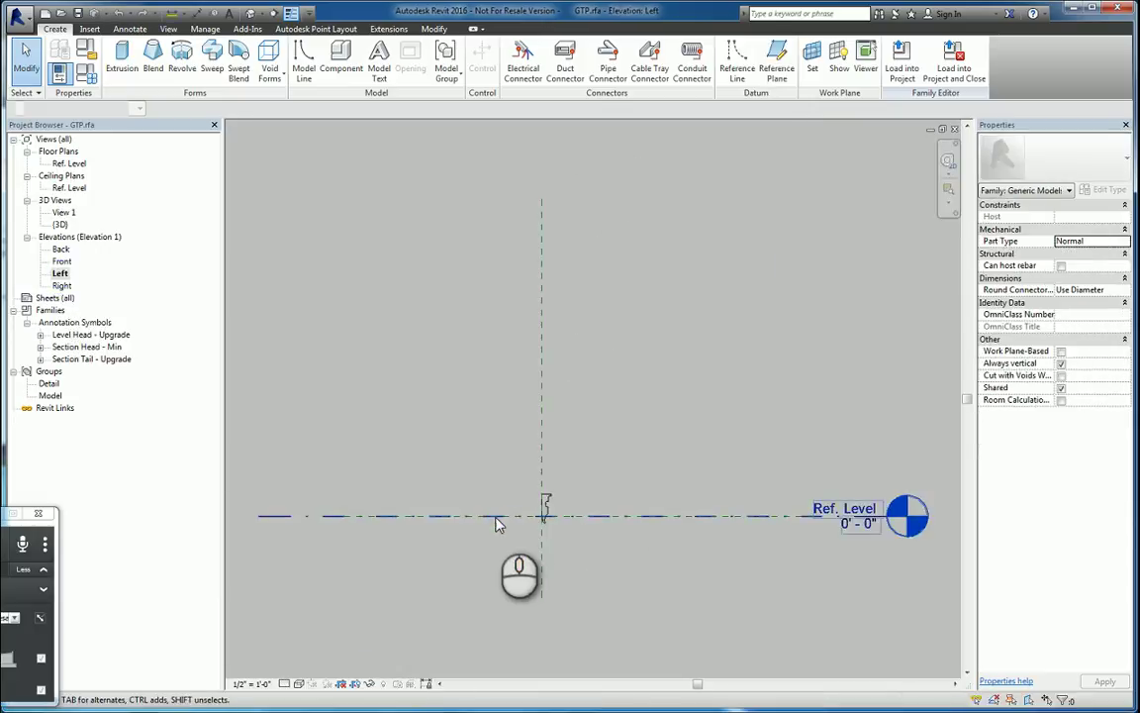
Step: Edit the bracket extrusion's sketch and delete its entire profile
scroll(540, 469, "up", 3)
left_click(516, 388)
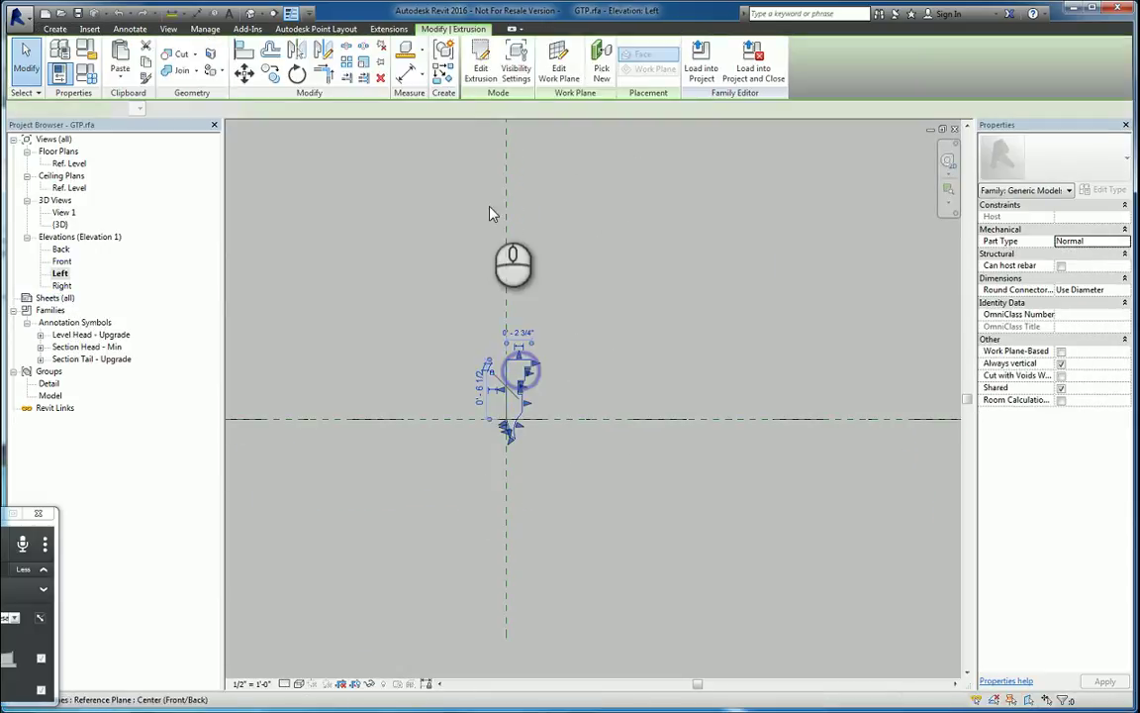
left_click(481, 61)
scroll(540, 396, "up", 3)
mouse_move(395, 262)
left_mouse_down()
mouse_move(596, 509)
mouse_move(590, 498)
left_mouse_up()
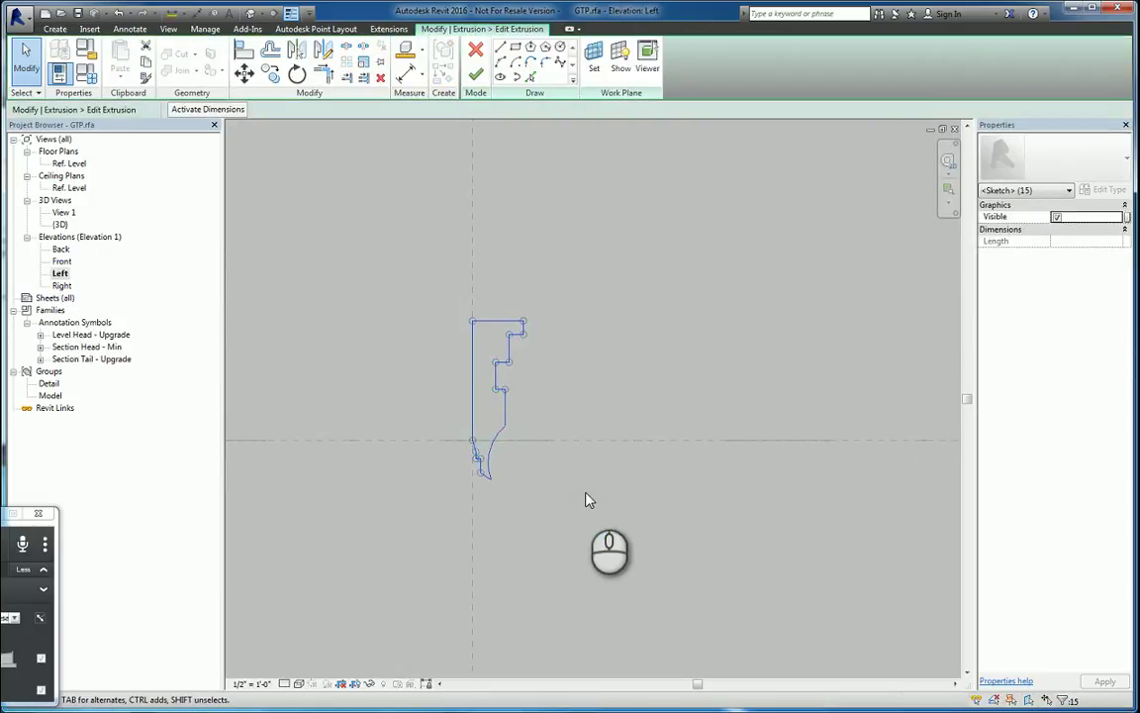
key("Delete")
scroll(468, 334, "down", 2)
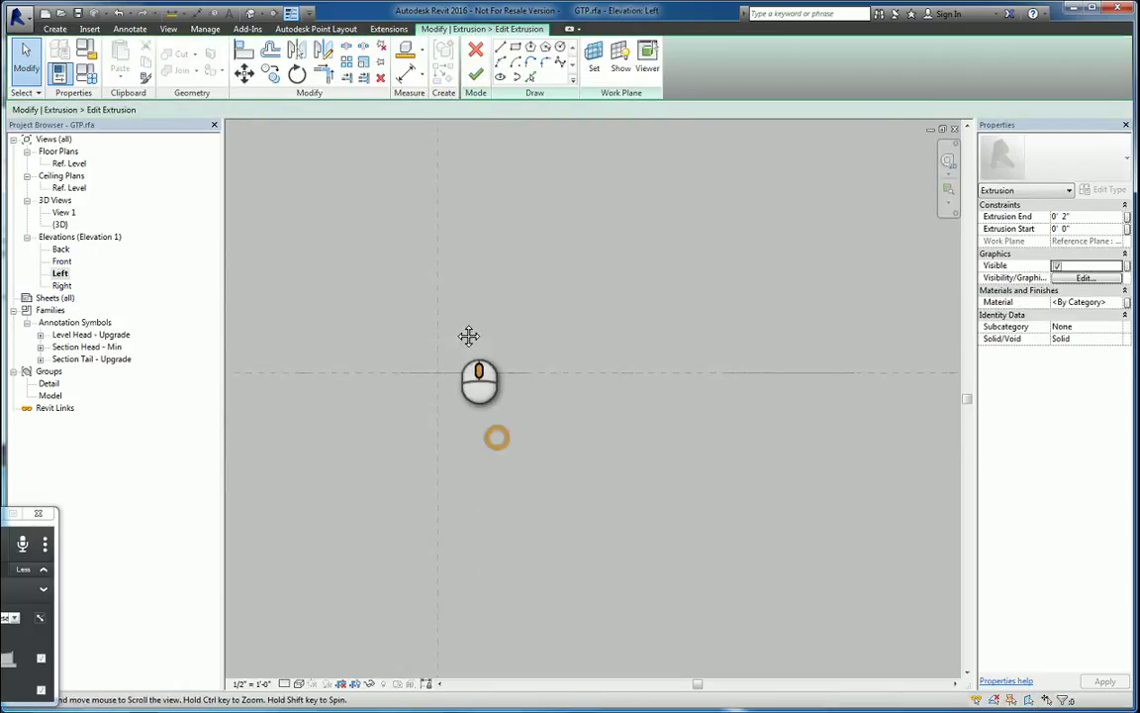
Step: Sketch the bracket's top edge from the reference planes' intersection, a drop of about 1 1/2" and an arc curving down and inward
left_click(501, 49)
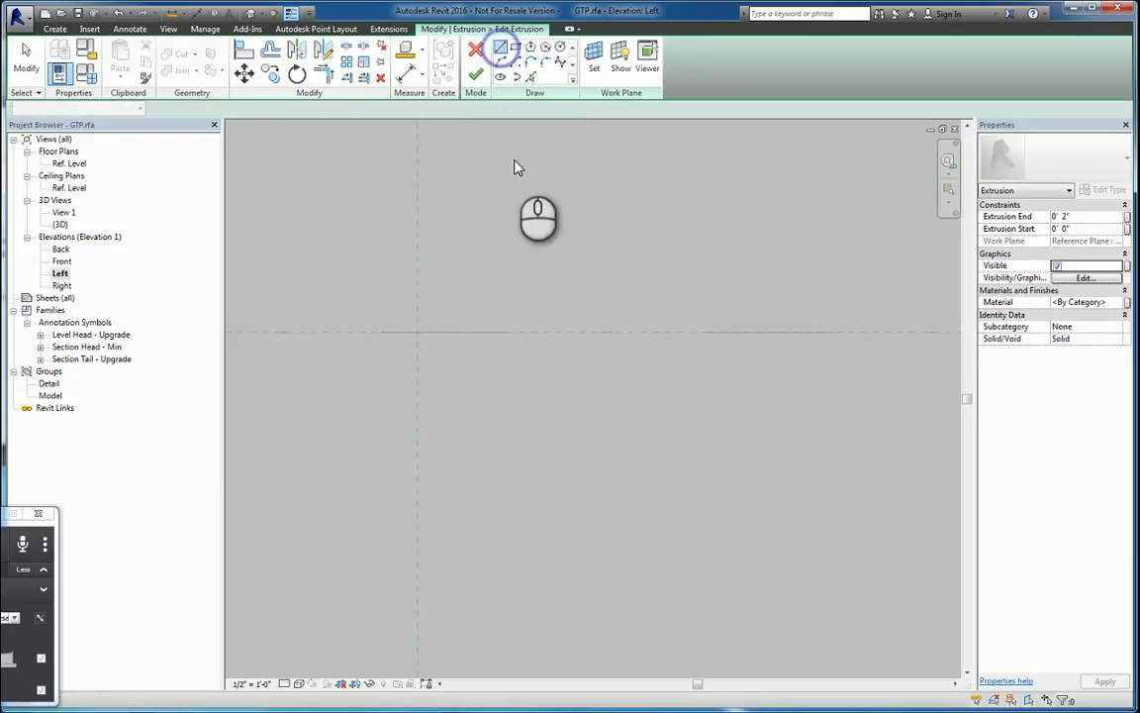
left_click(417, 329)
left_click(532, 330)
left_click(532, 361)
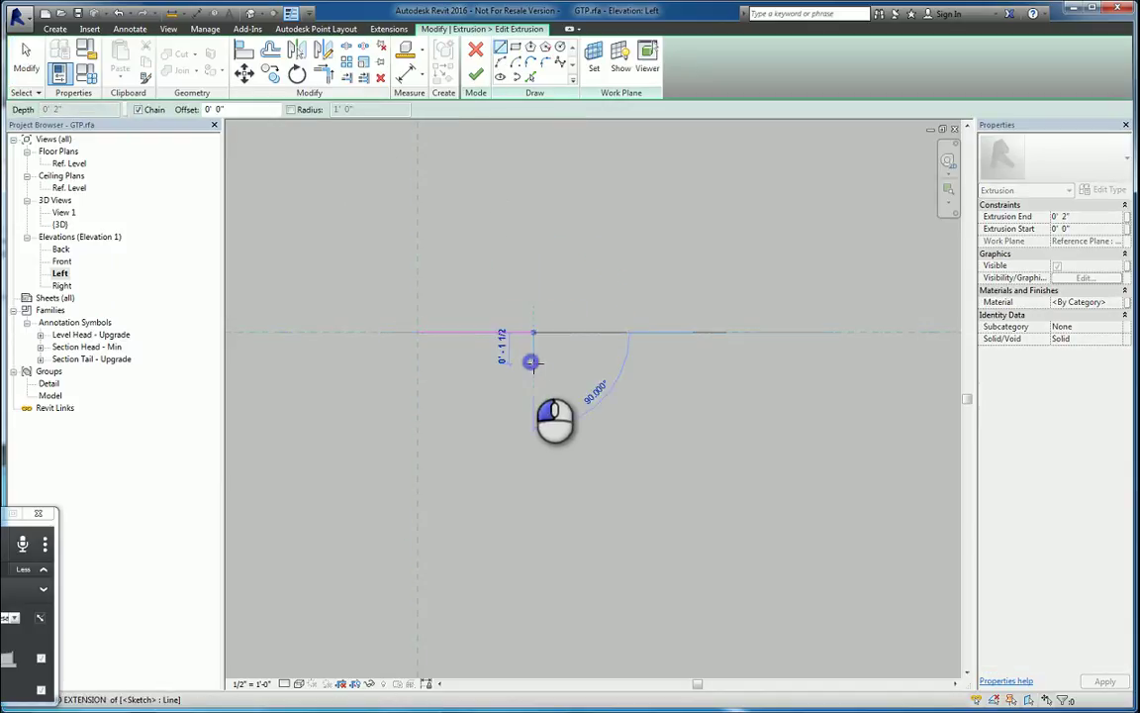
left_click(501, 62)
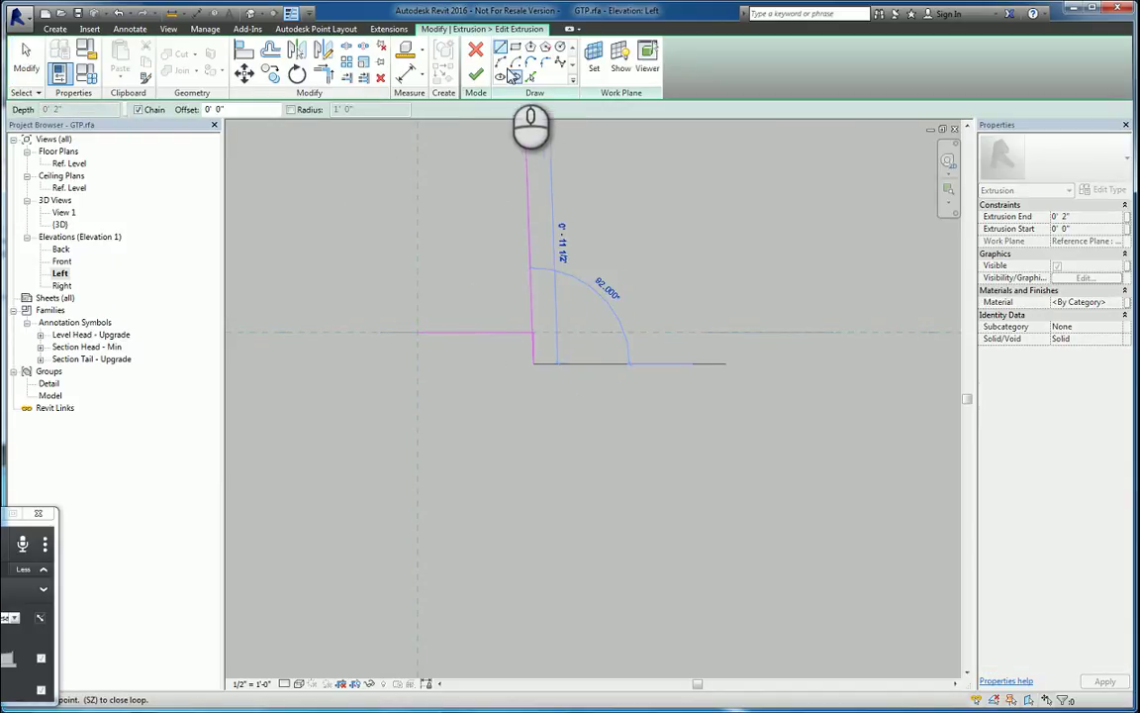
left_click(477, 430)
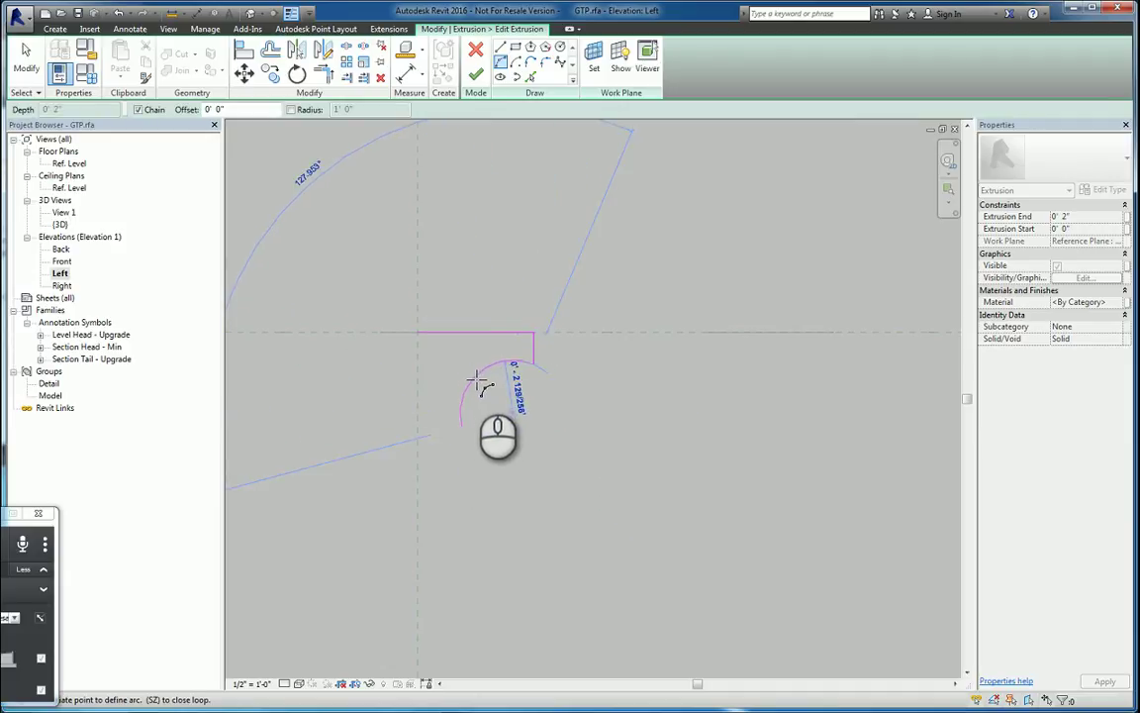
left_click(478, 401)
Step: Continue the profile with a vertical line, a slanted line of about 2", another vertical and an arc ending on the vertical reference plane
left_click(500, 47)
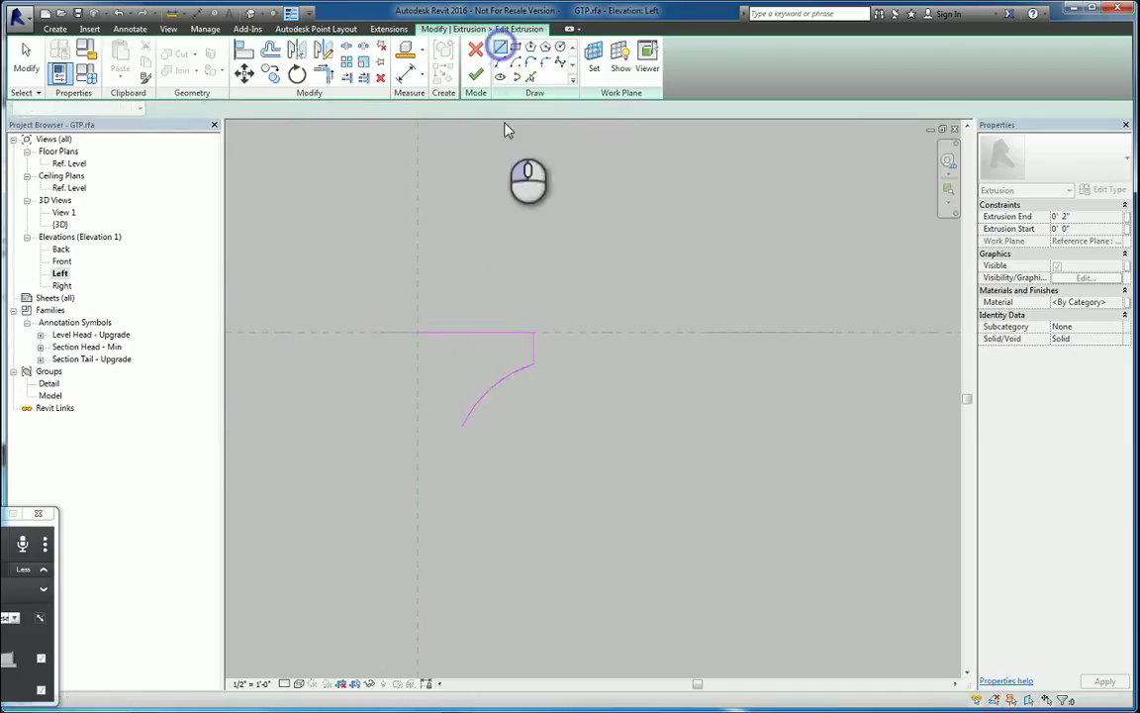
left_click(466, 490)
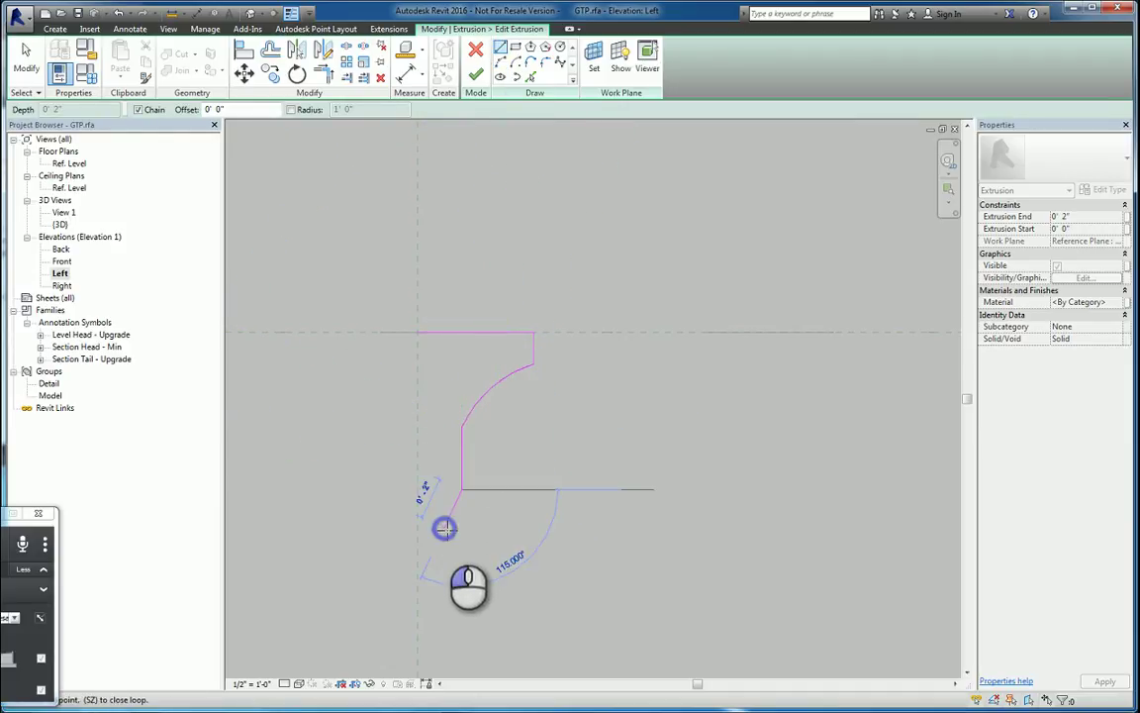
left_click(445, 528)
left_click(447, 583)
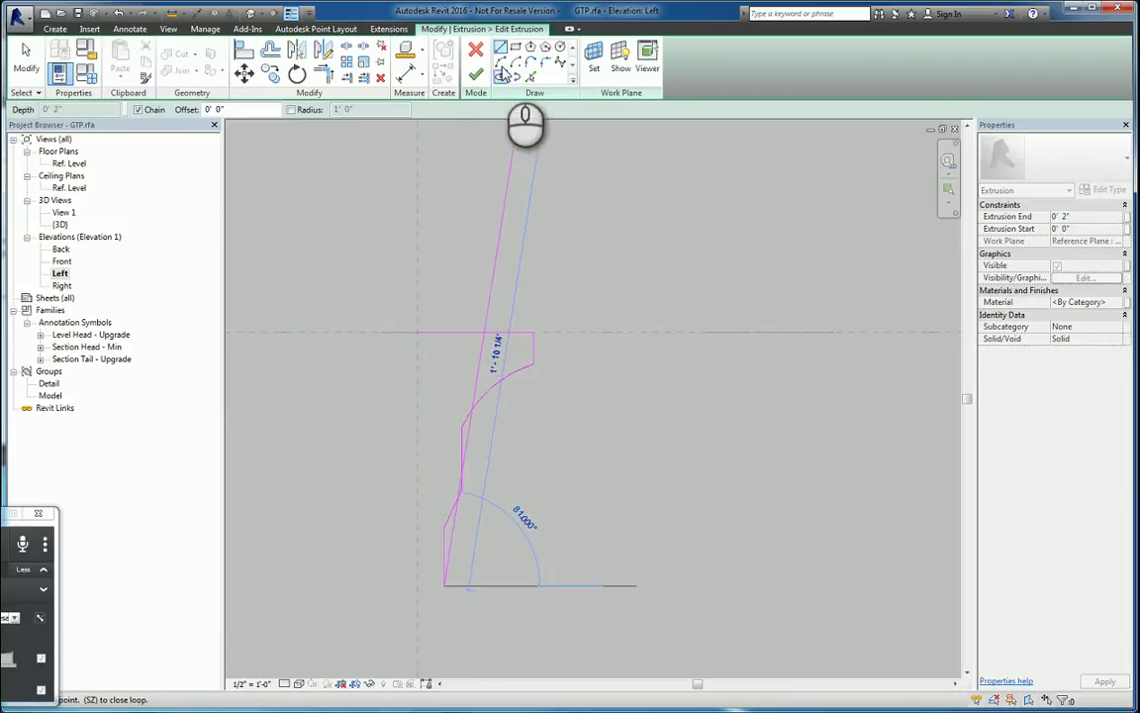
scroll(462, 478, "up", 3)
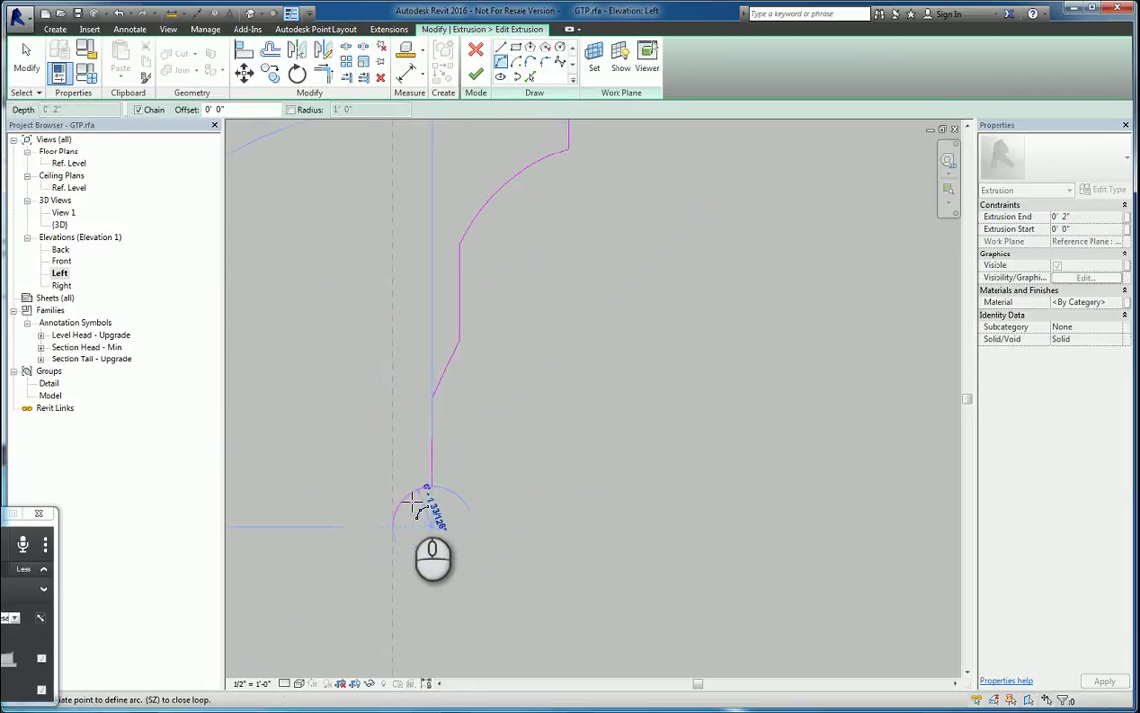
left_click(409, 499)
Step: Close the bracket profile with a vertical line along the reference plane up to the top edge's starting corner
left_click(501, 48)
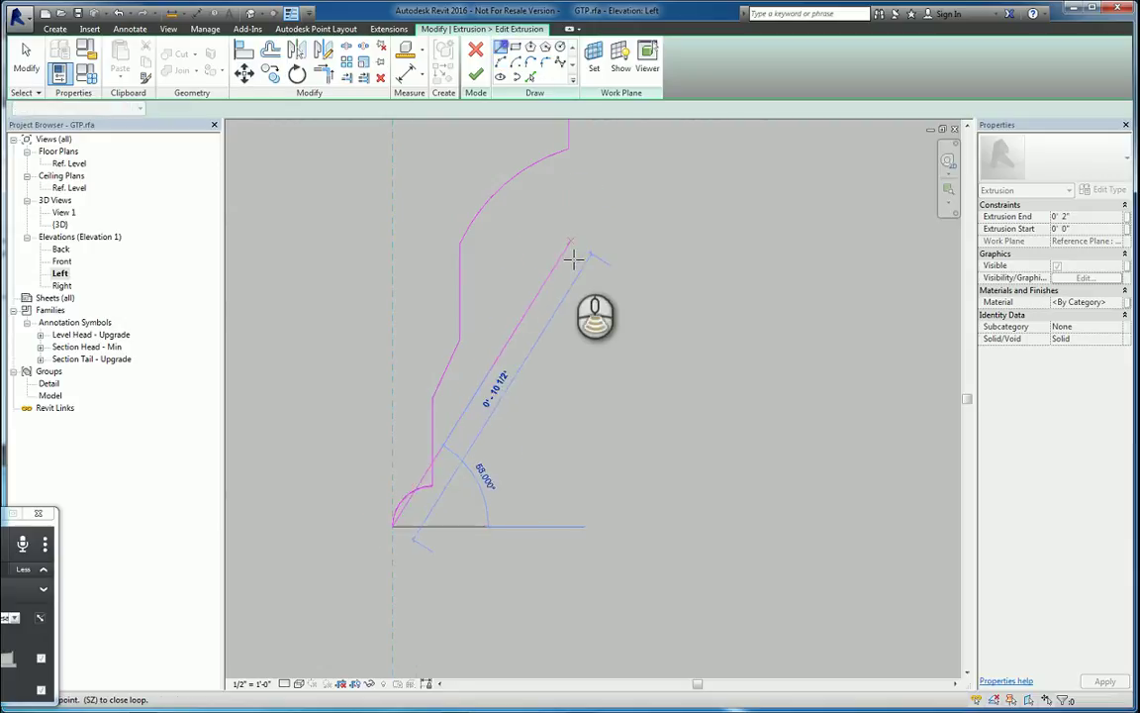
scroll(580, 250, "down", 2)
middle_click_drag(574, 282, 607, 467)
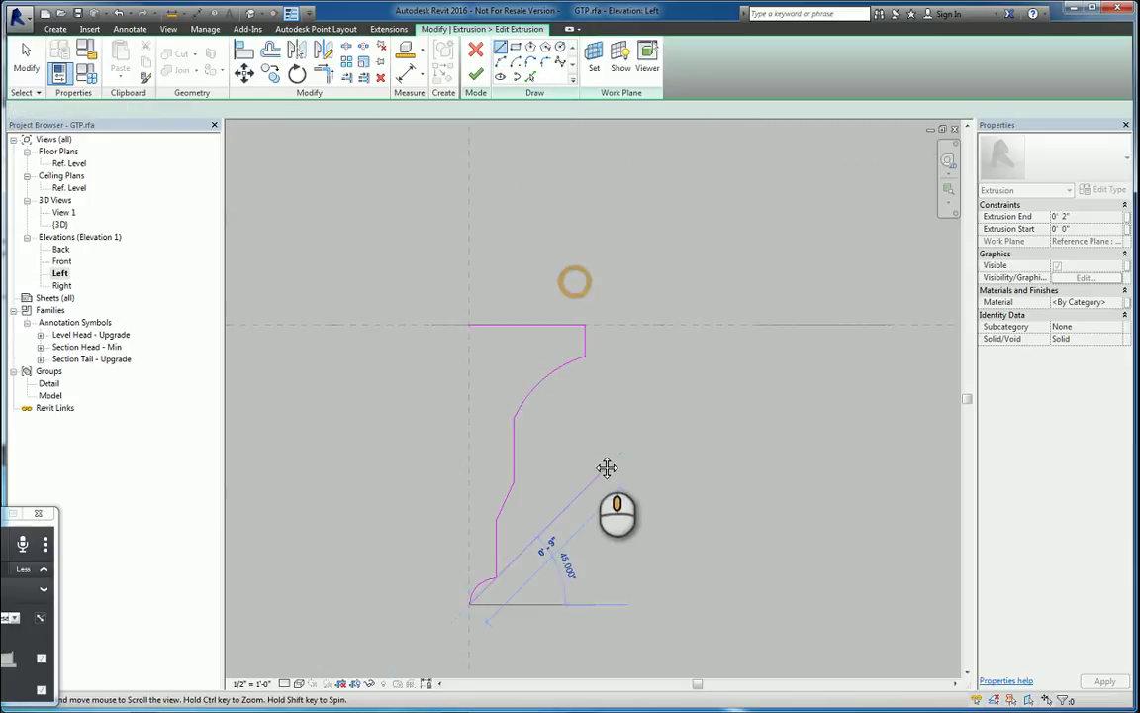
left_click(466, 323)
left_click(26, 59)
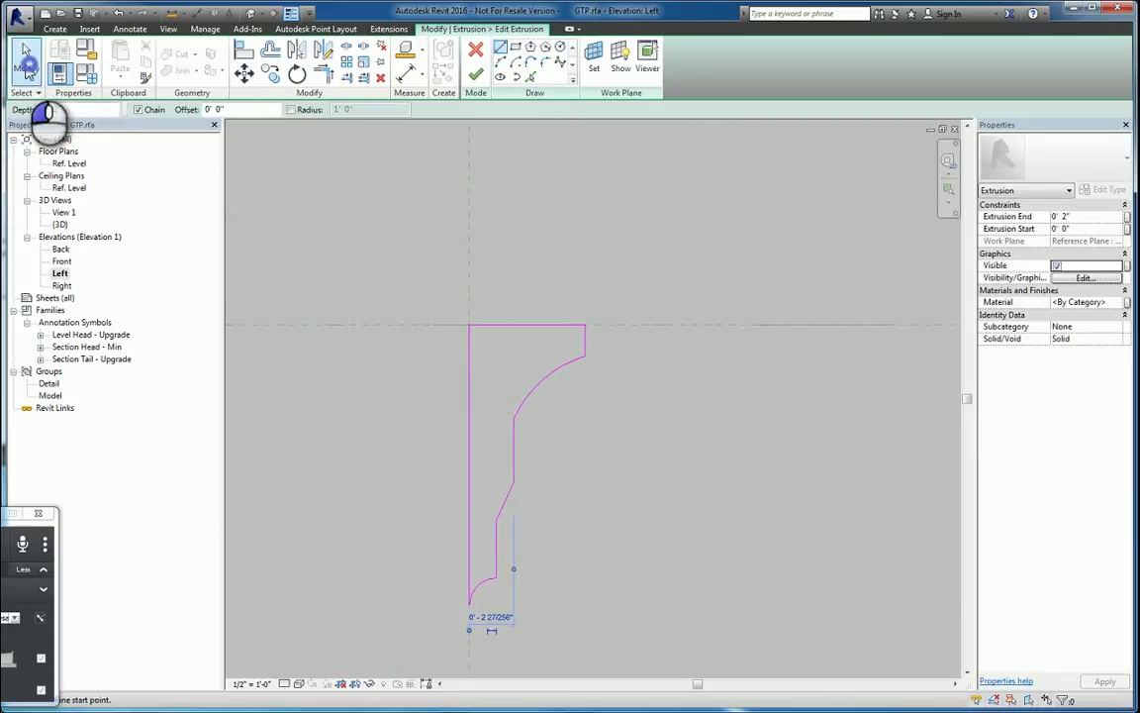
Step: Sketch a long horizontal rectangular slot under the bracket's top edge and a vertical slot about 1/2" by 3" beside its back edge
left_click(517, 48)
scroll(521, 388, "up", 4)
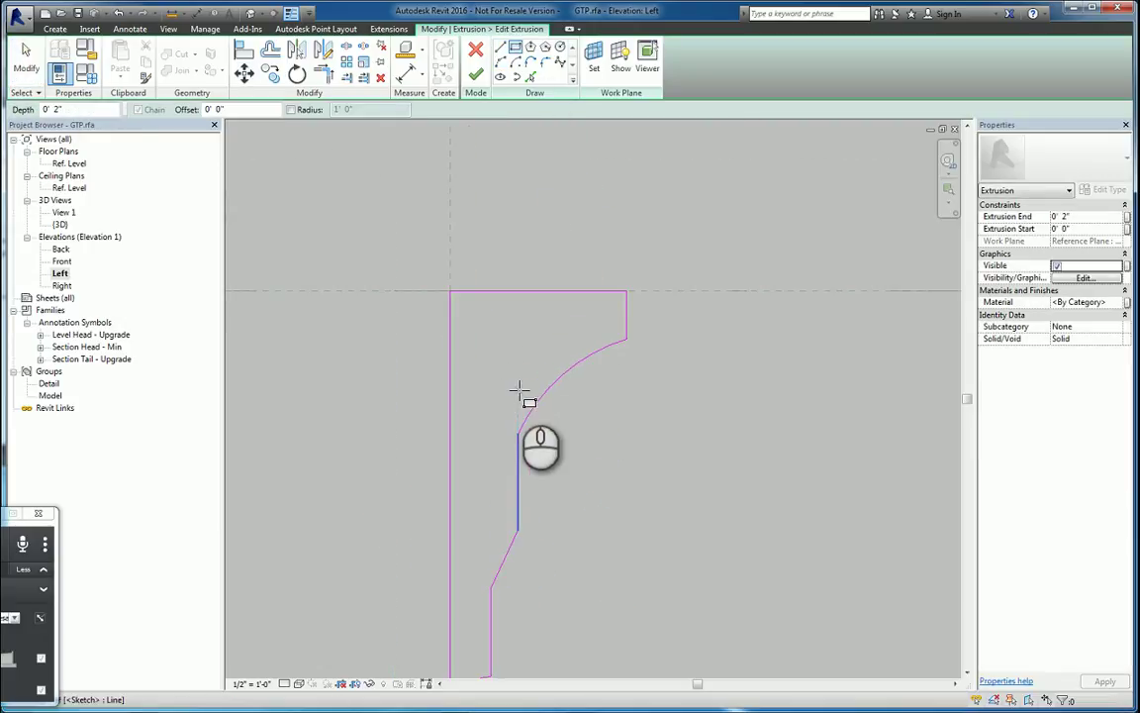
left_click(450, 282)
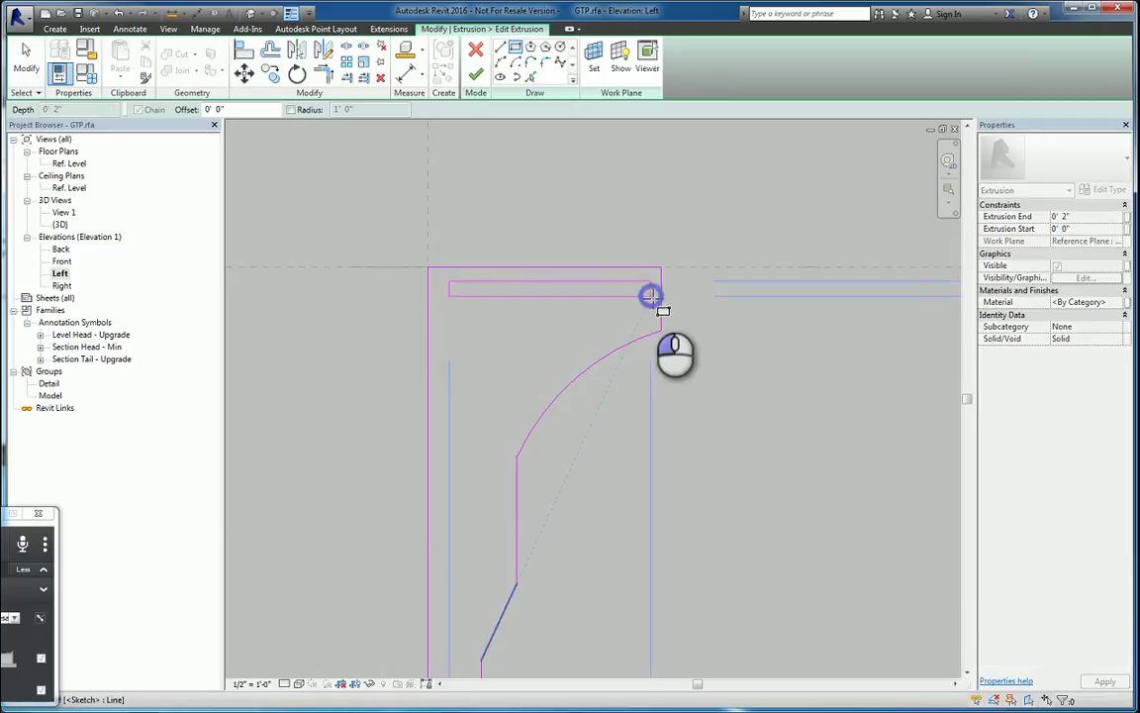
left_click(650, 295)
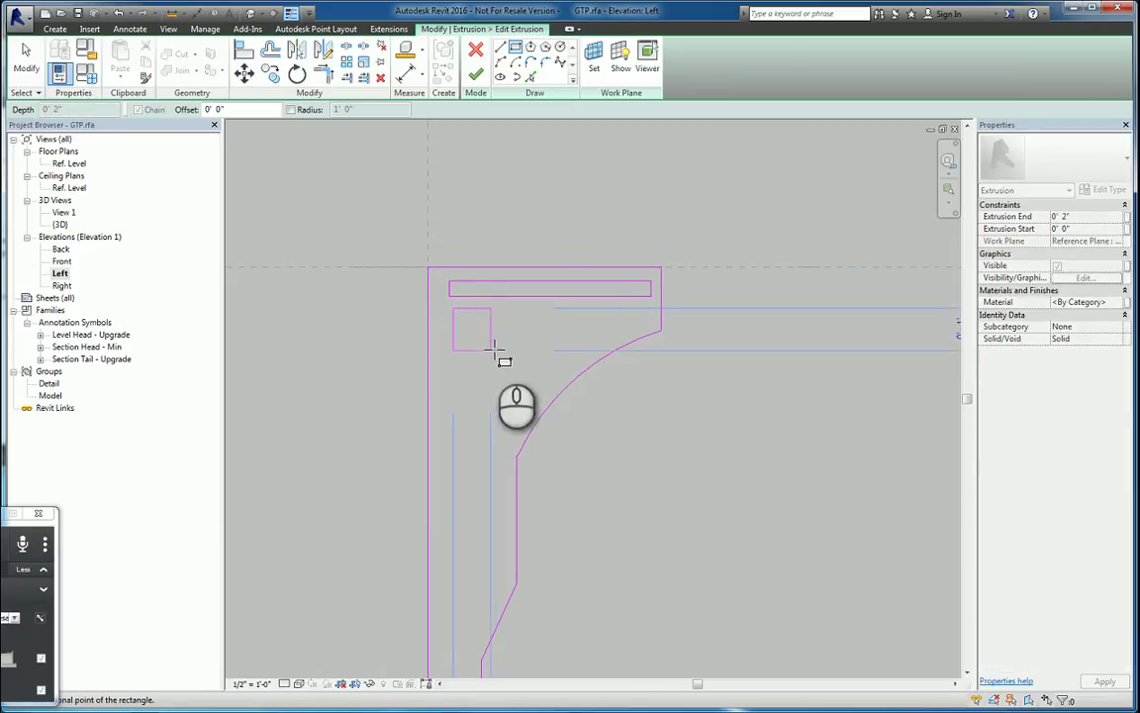
left_click(475, 433)
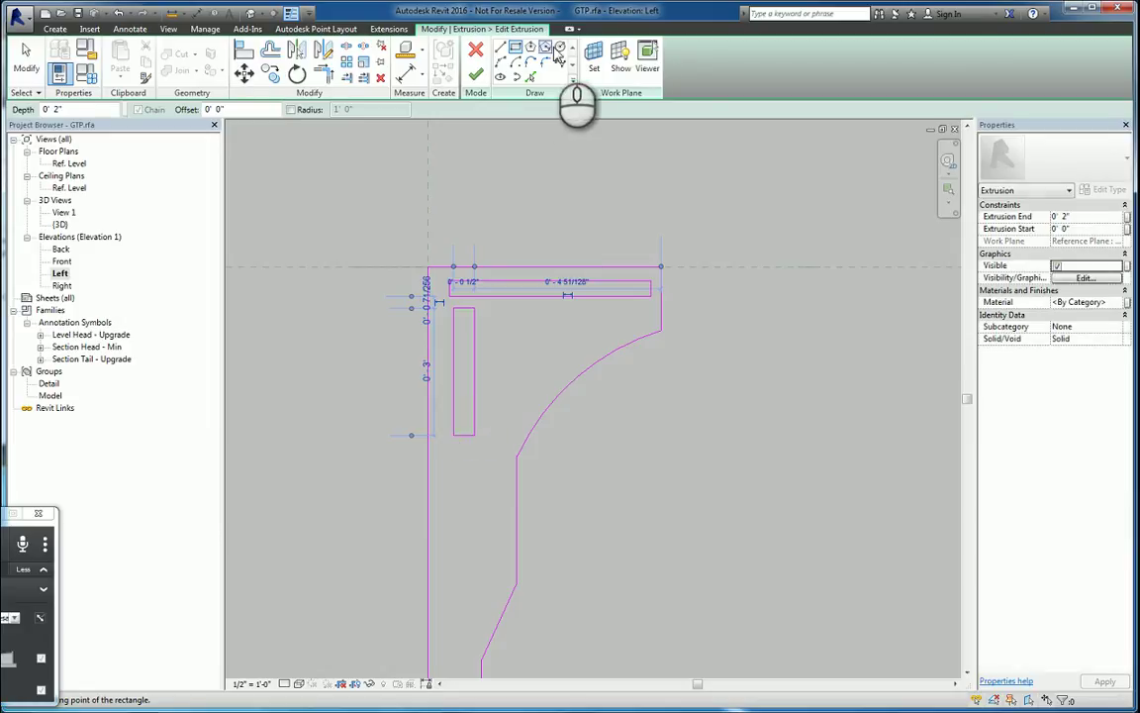
Step: Sketch a circle of about 1/2" radius between the slots and the arc, and move it slightly toward the slots' corner
left_click(560, 47)
left_click(531, 356)
left_click(544, 373)
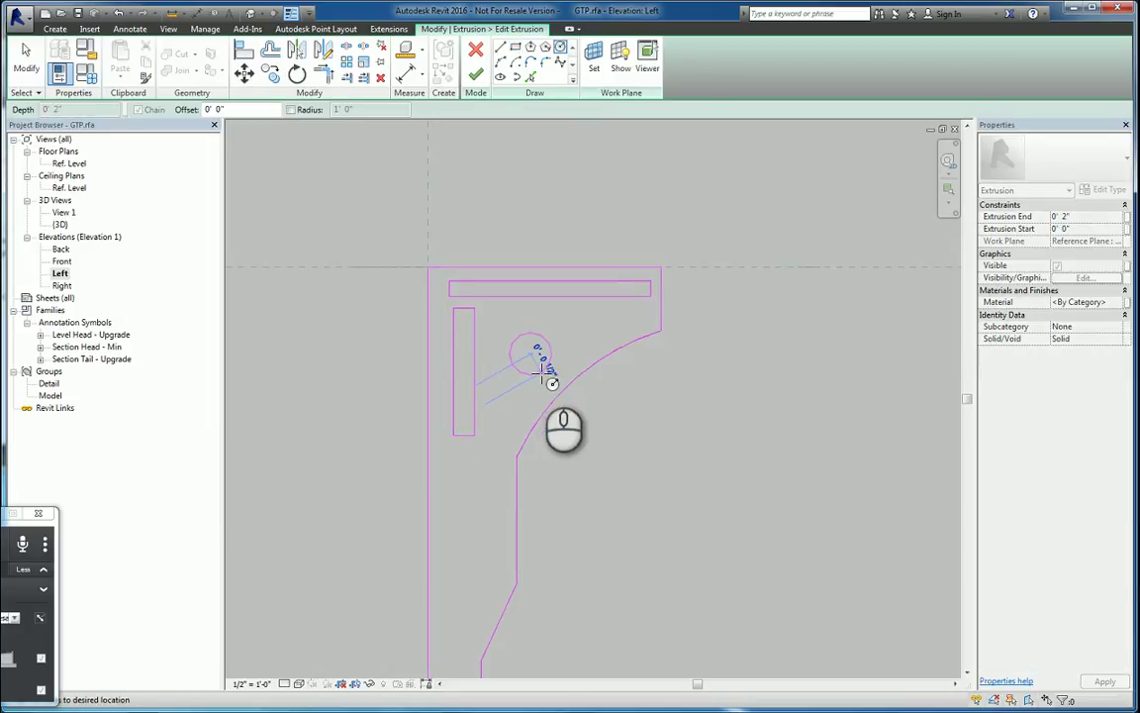
left_click(33, 76)
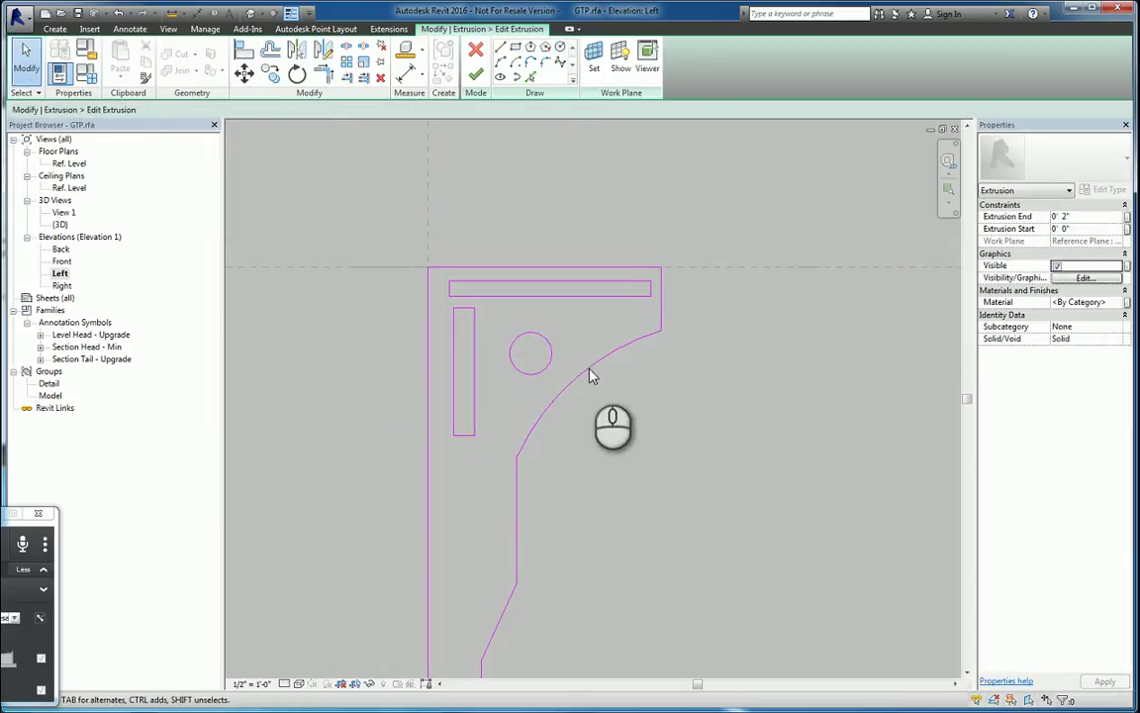
left_click(528, 337)
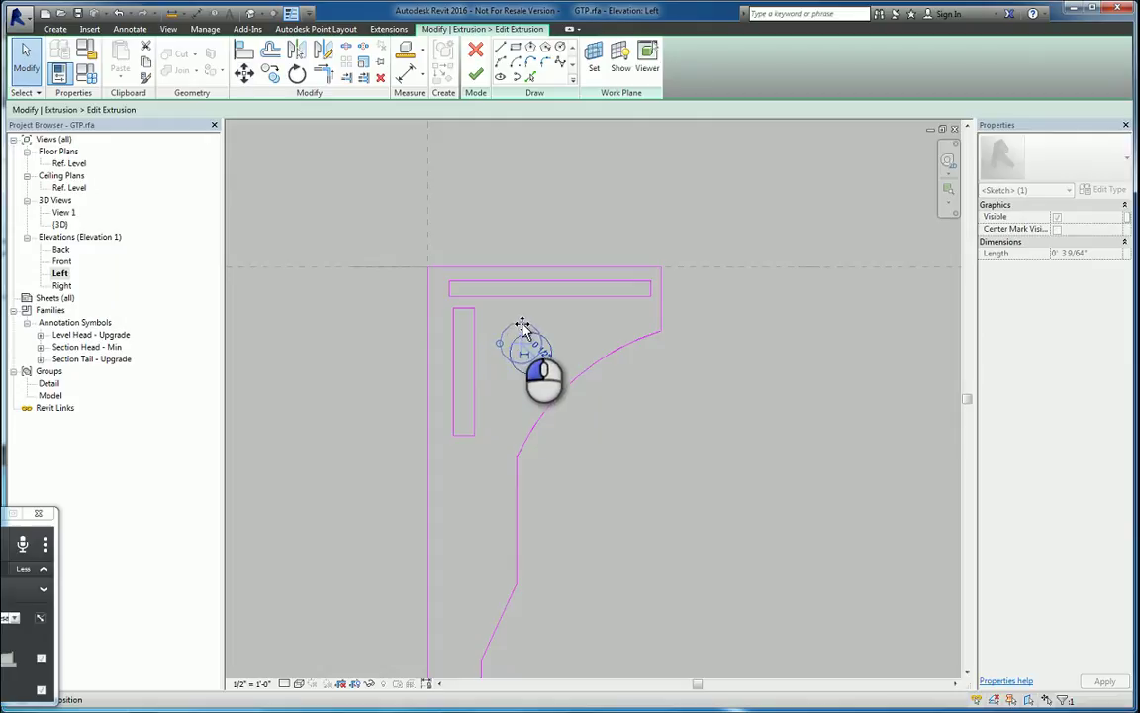
left_click(656, 428)
Step: Finish the extrusion sketch and show the redesigned bracket in the default 3D view
left_click(476, 74)
left_click(637, 242)
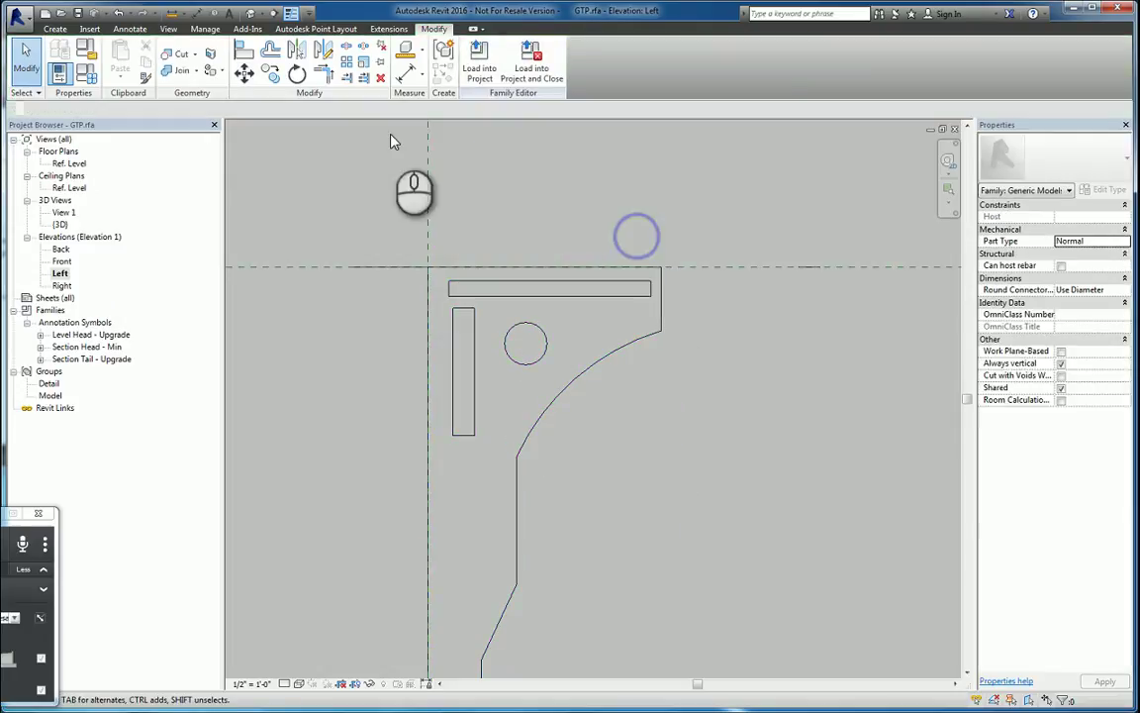
left_click(230, 13)
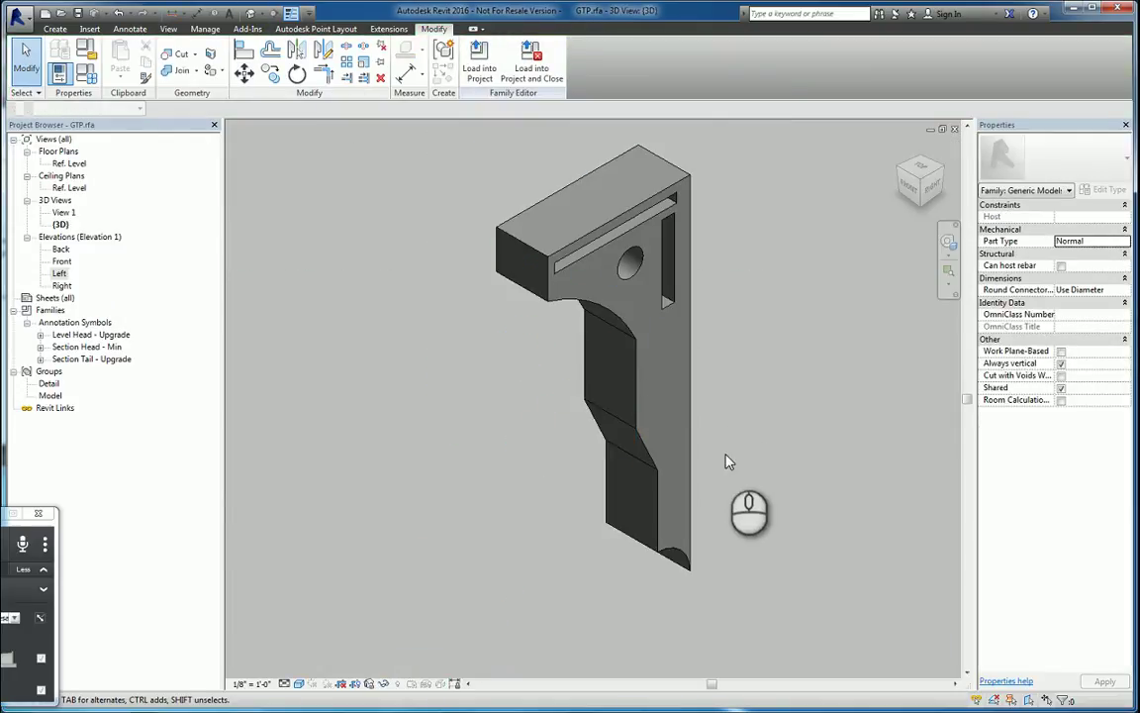
Step: Load the GTP family into Project4 and close it, replacing the saved GTP.rfa and overwriting the project's existing version
left_click(530, 62)
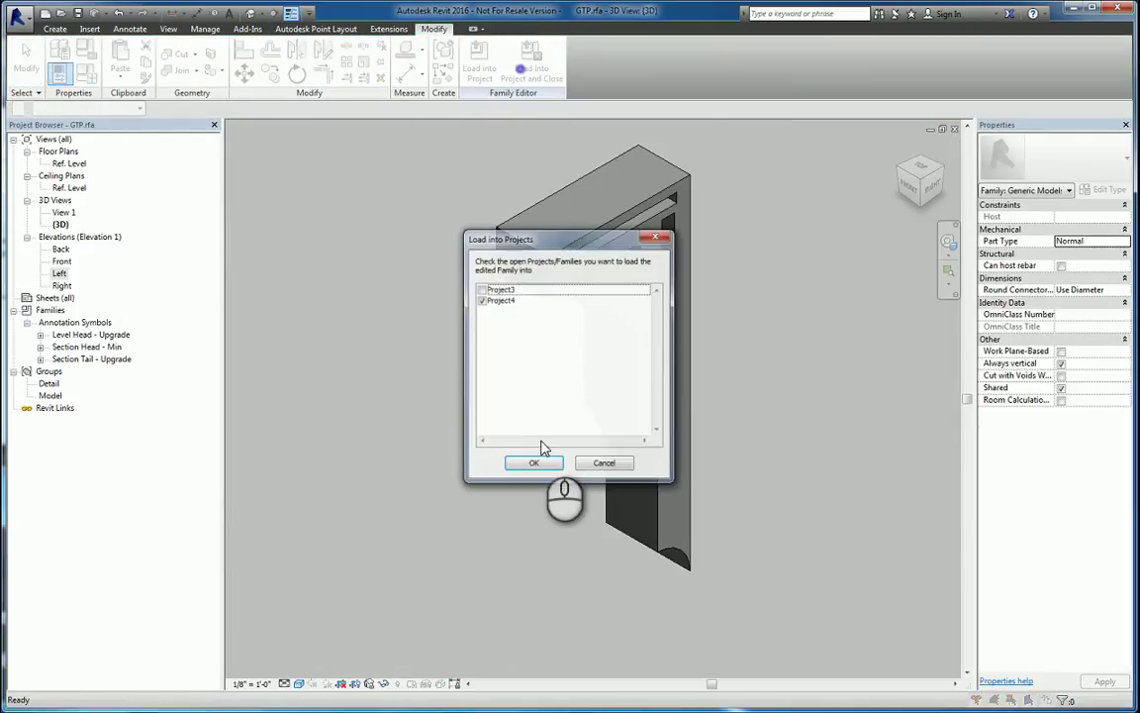
left_click(535, 461)
left_click(473, 362)
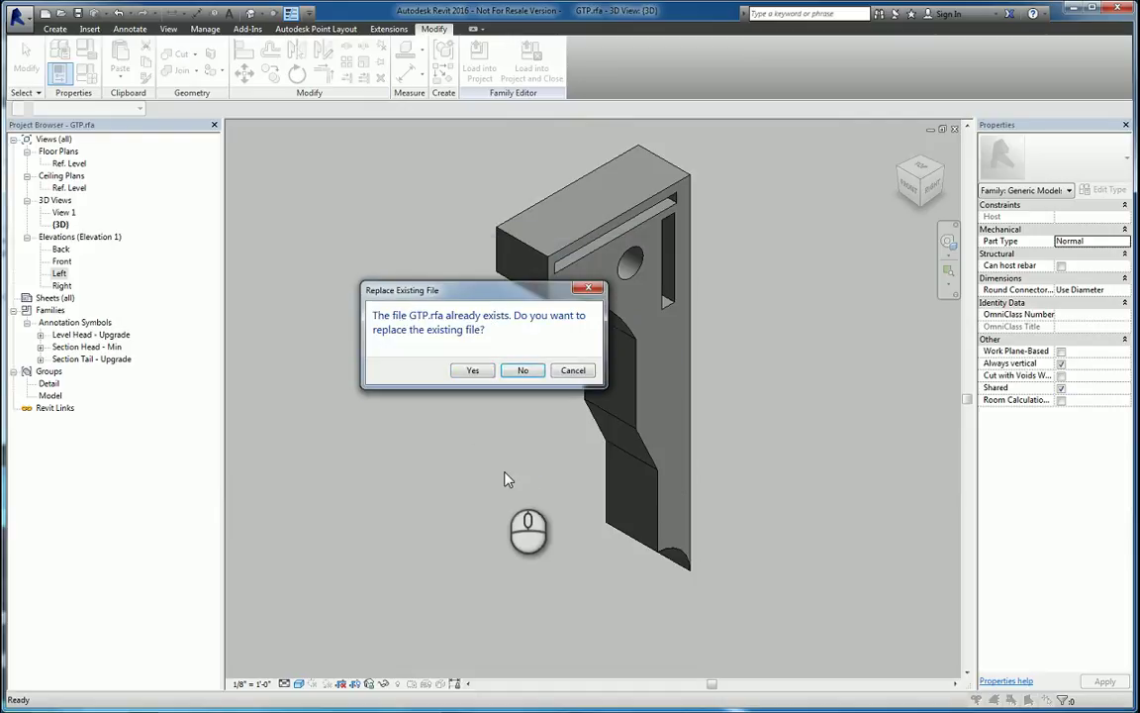
left_click(479, 371)
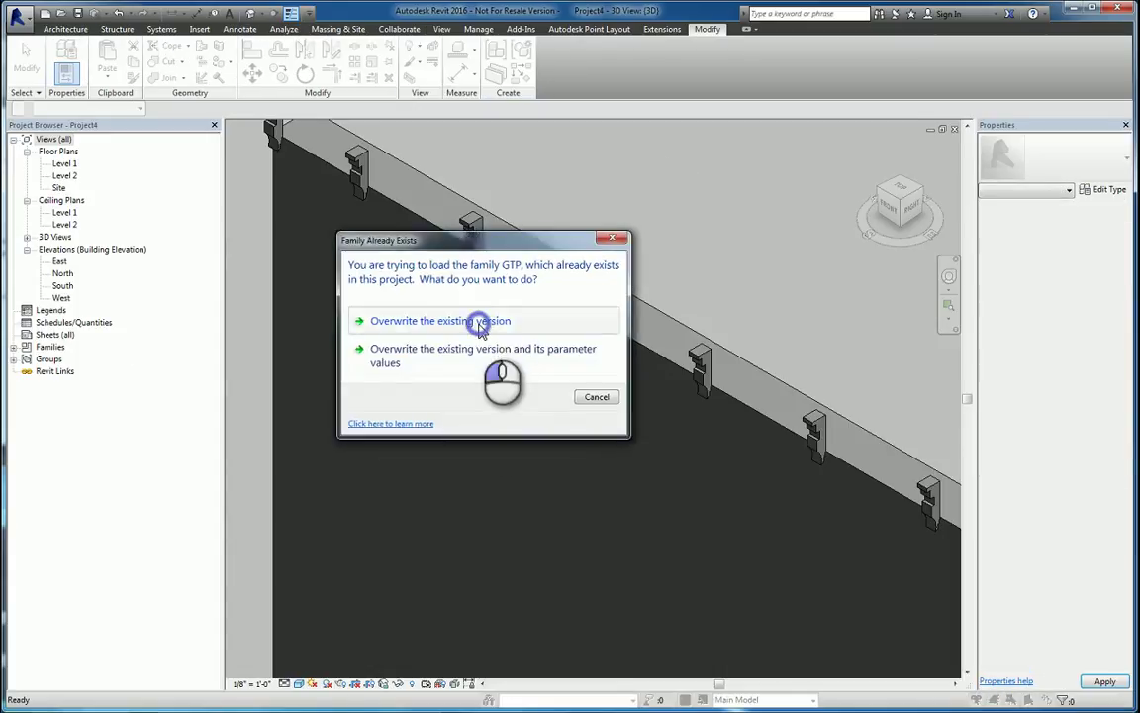
left_click(479, 327)
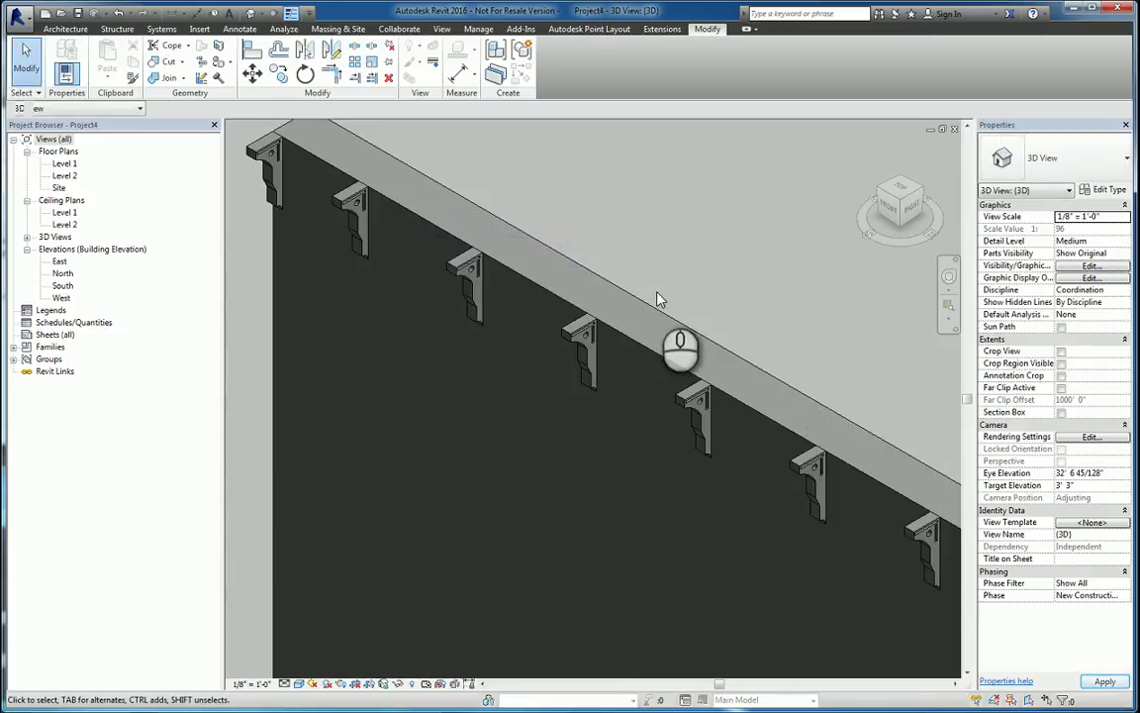
Step: Examine the redesigned brackets along the full length of the wall's top edge
scroll(744, 289, "down", 2)
scroll(745, 289, "down", 1)
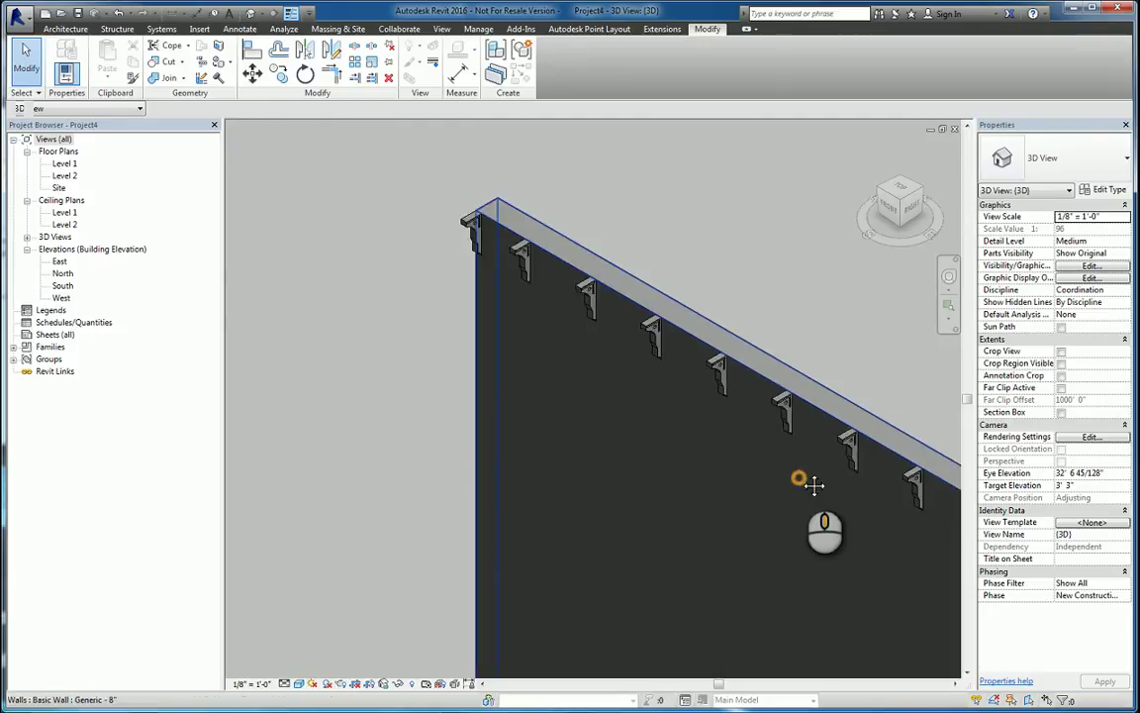
scroll(812, 483, "up", 1)
scroll(726, 454, "down", 2)
middle_click_drag(842, 513, 738, 459)
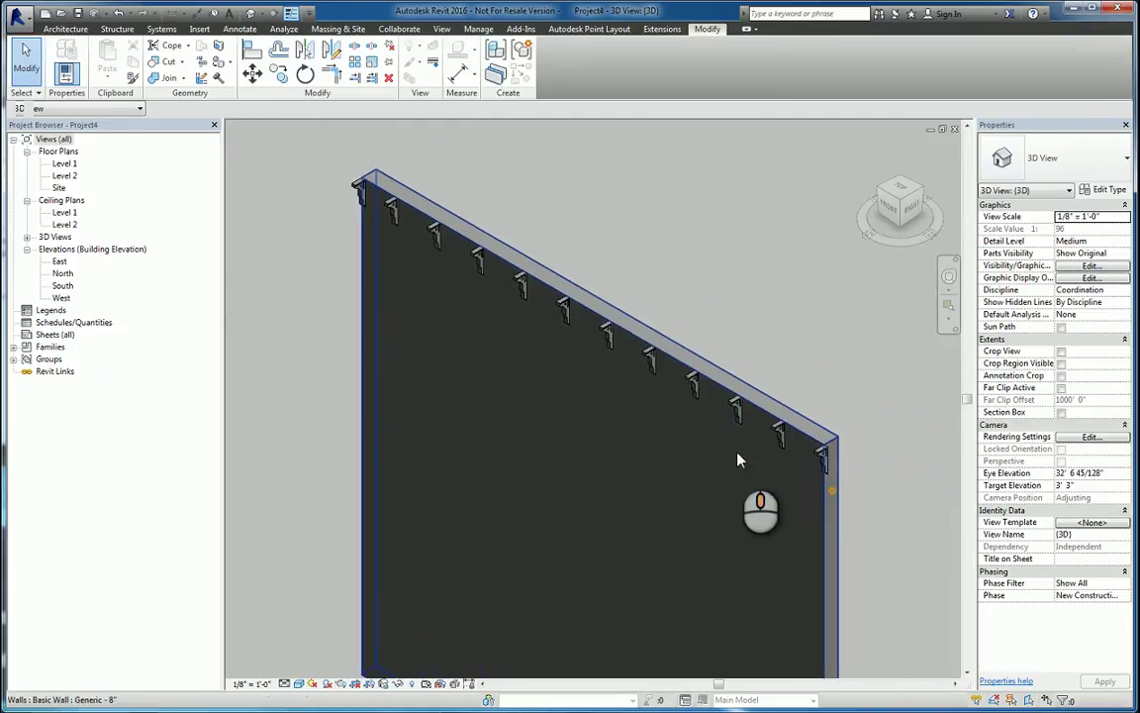
Step: Examine the bracket at the wall's end corner up close, and look for it in the Level 1 floor and ceiling plans
scroll(828, 456, "up", 3)
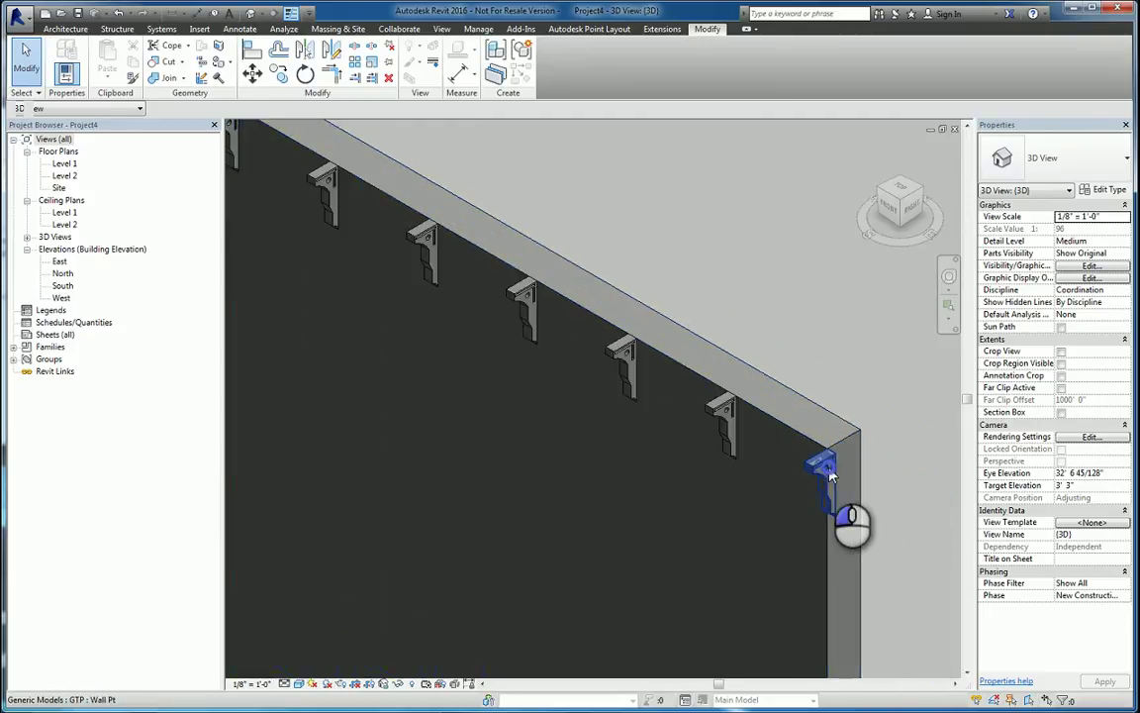
left_click(828, 471)
scroll(826, 446, "up", 3)
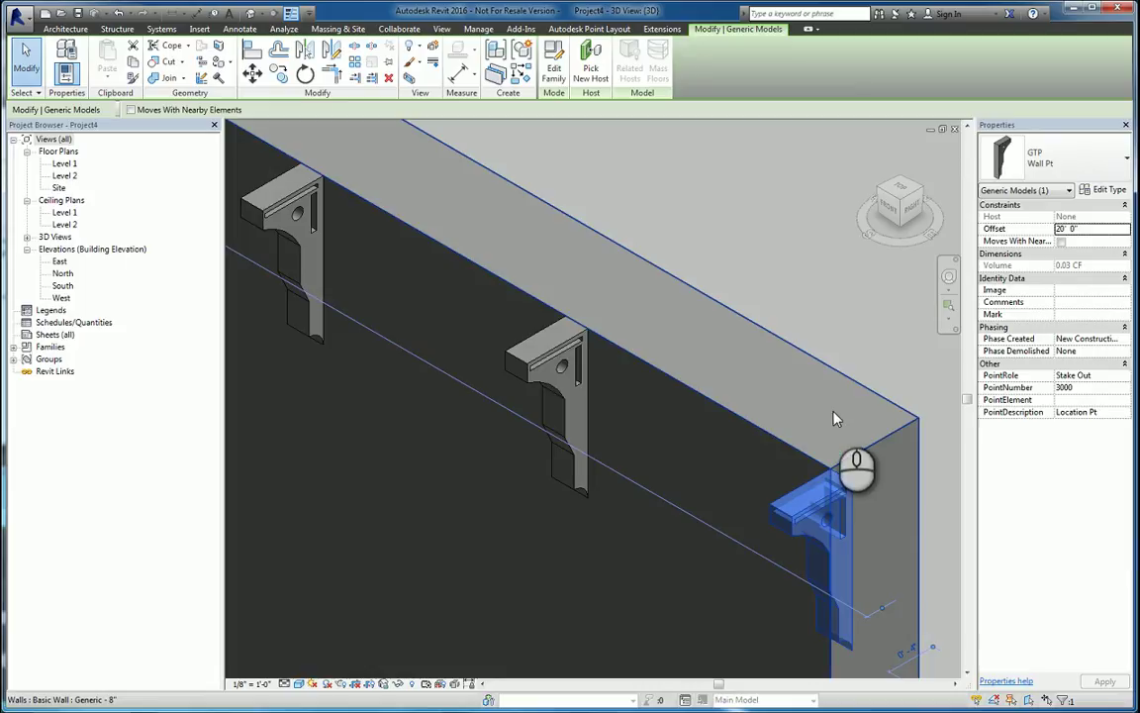
scroll(837, 426, "up", 2)
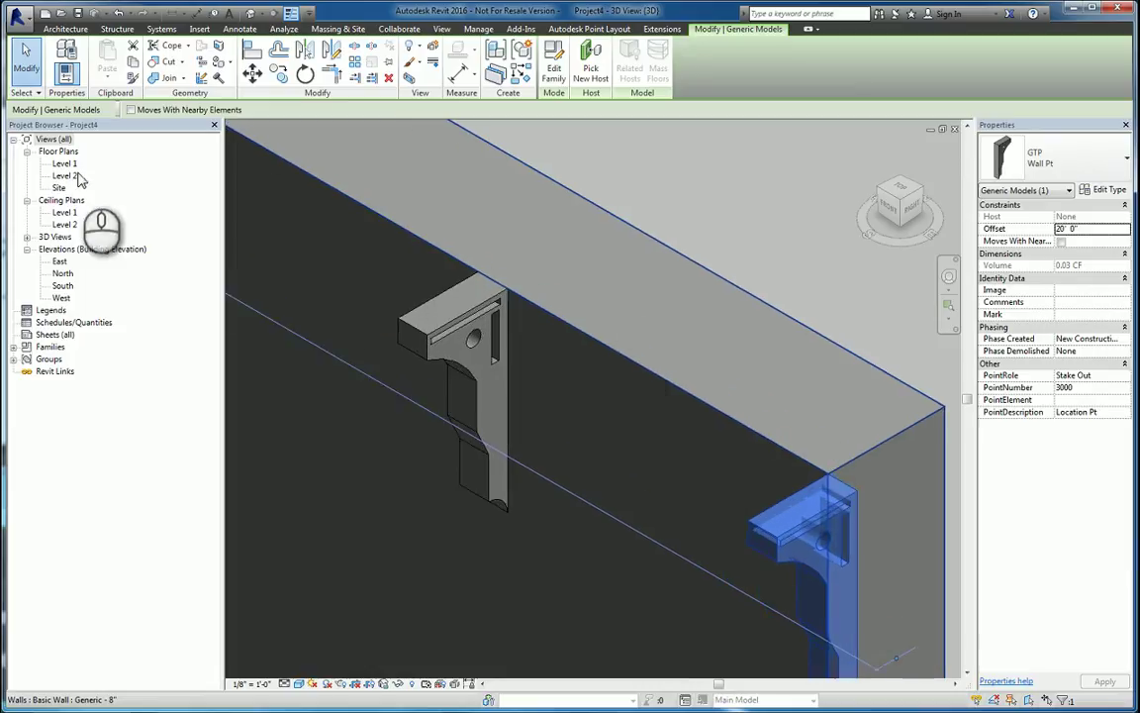
double_click(64, 165)
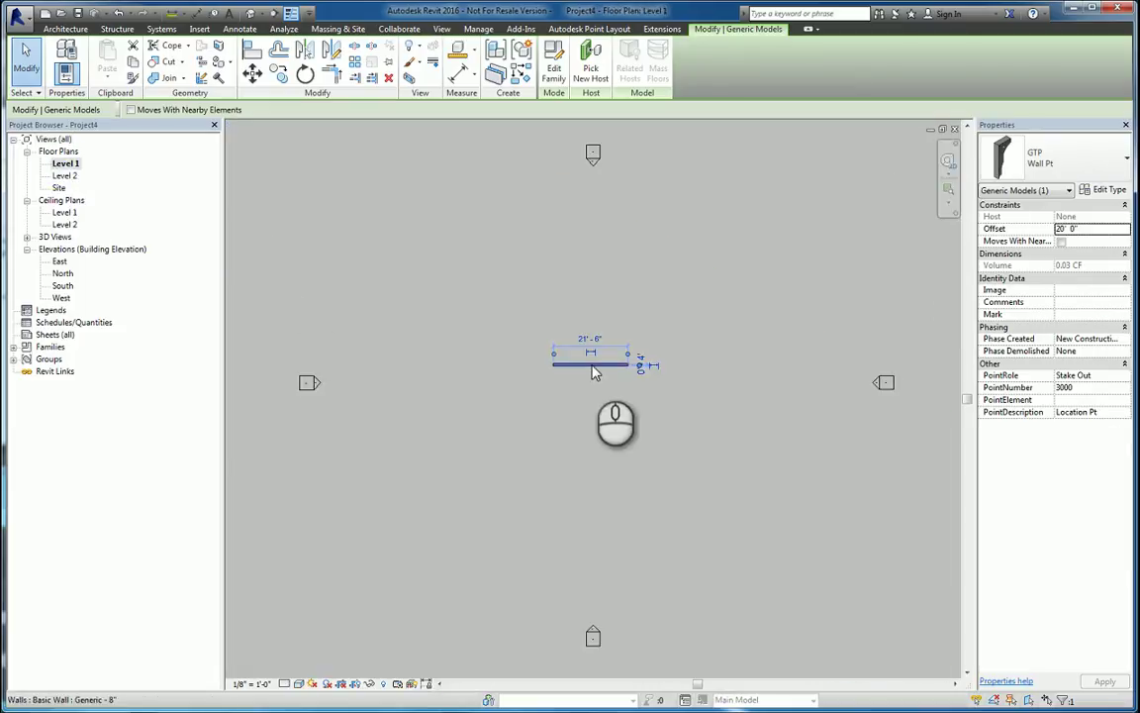
double_click(65, 212)
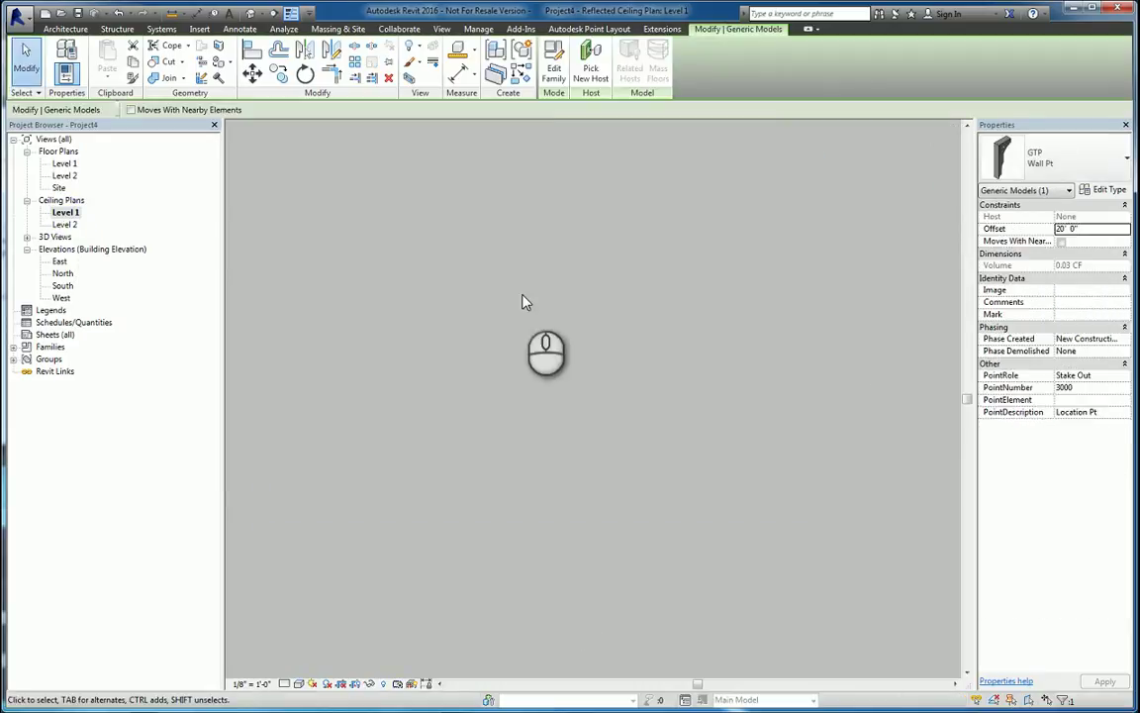
left_click(751, 293)
left_click(951, 129)
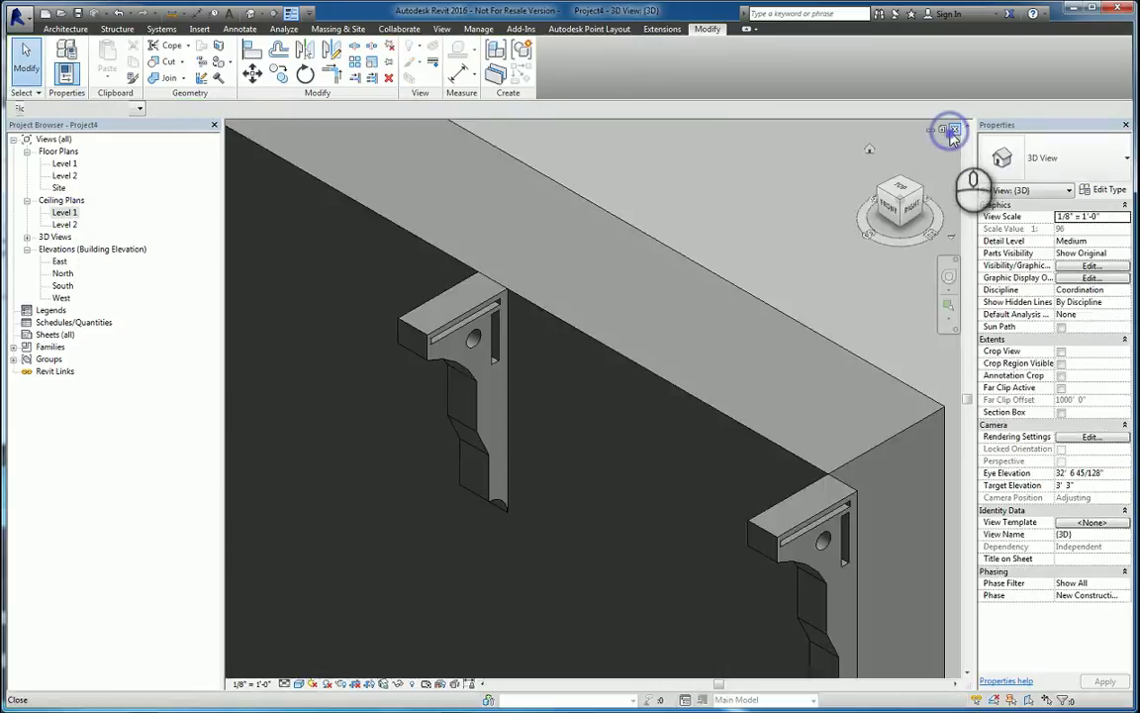
Step: In the top view, align the end bracket's outer face with the wall's end face
left_click(899, 194)
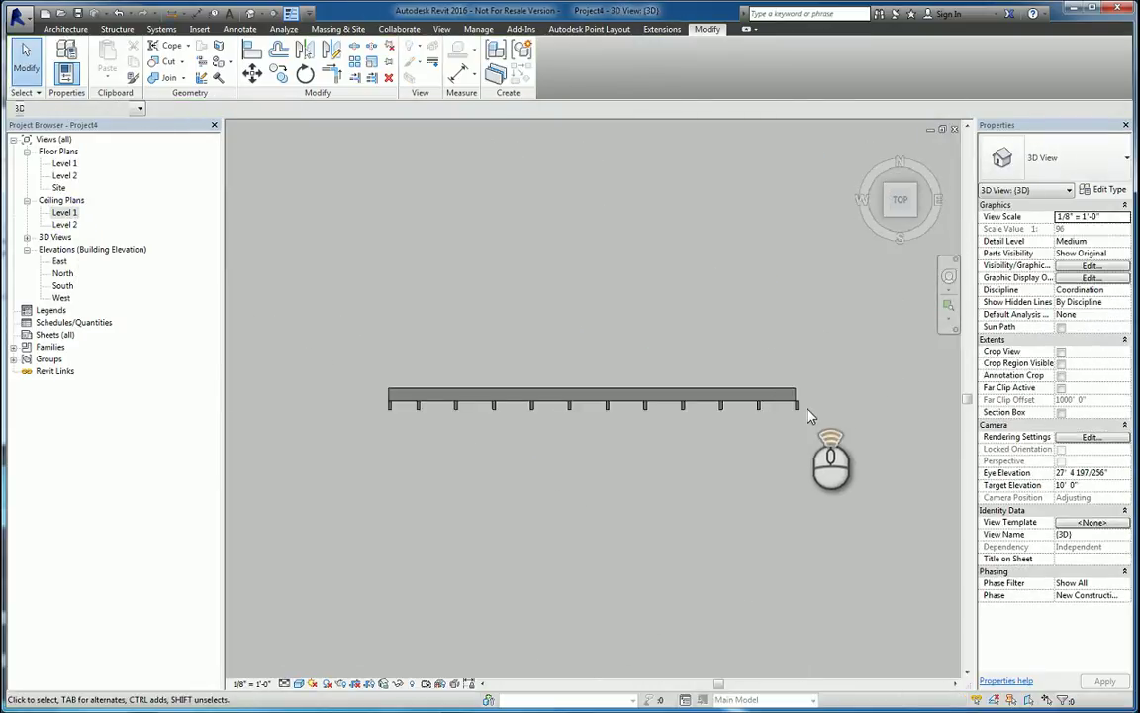
scroll(809, 415, "up", 5)
key("a")
key("l")
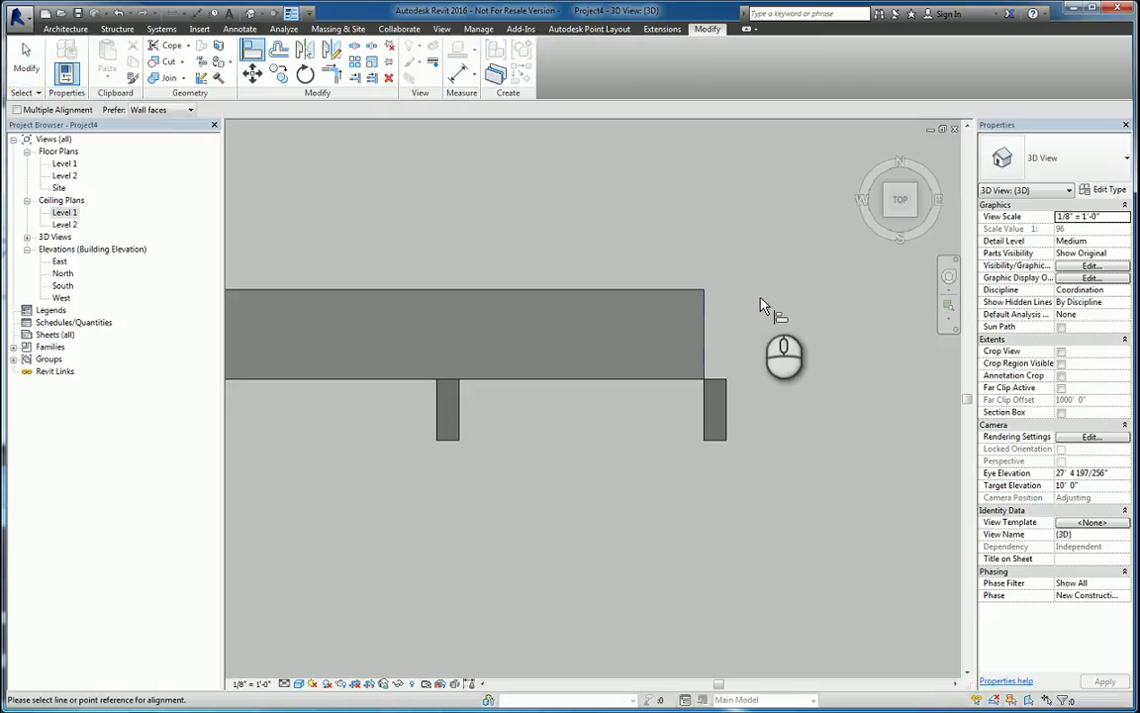
left_click(702, 334)
left_click(740, 353)
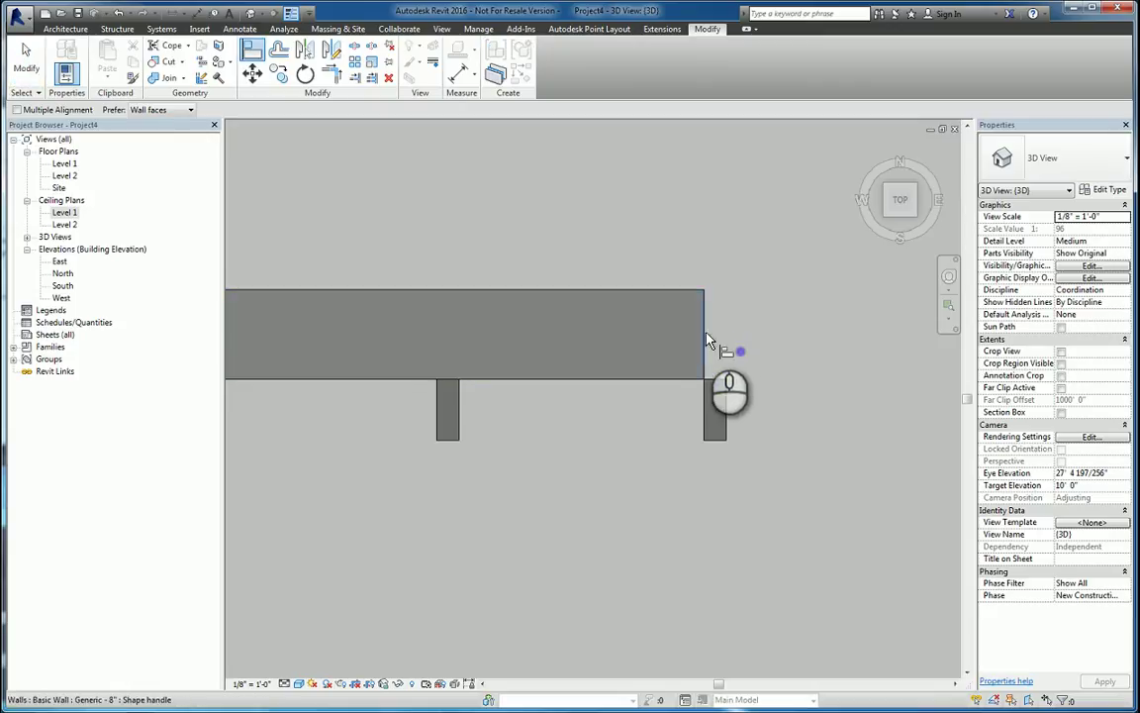
left_click(706, 335)
left_click(726, 405)
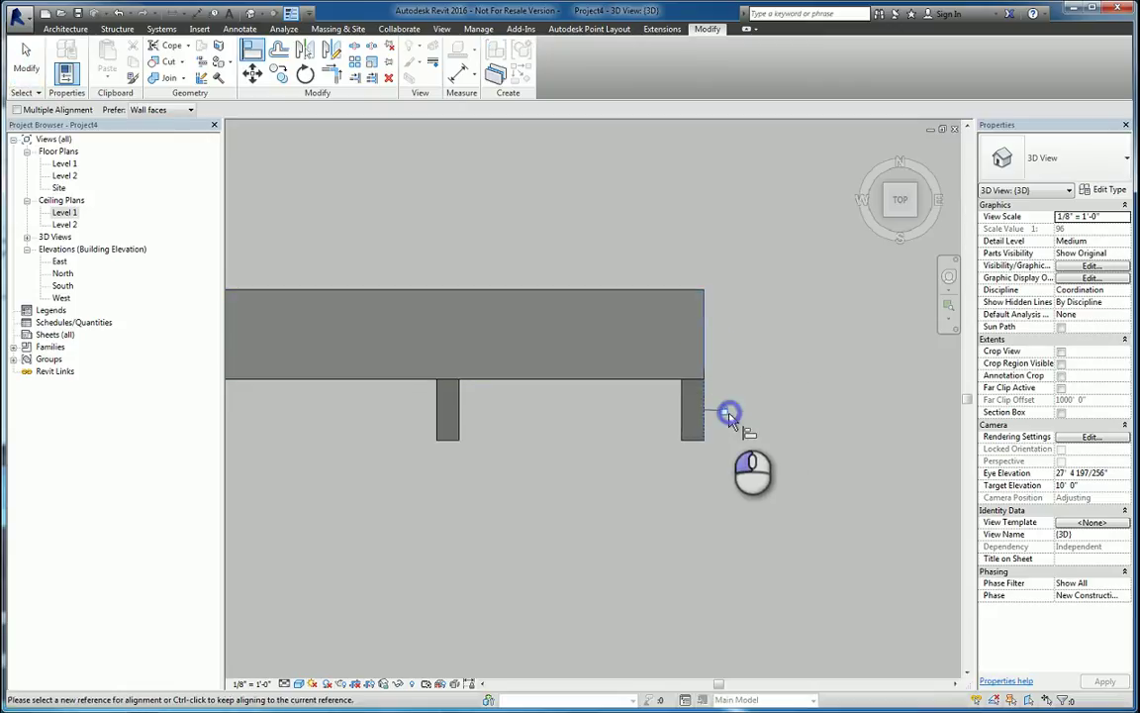
Step: Check the bracket row from above toward the wall's opposite end, and review all brackets in the home 3D view
scroll(779, 455, "down", 5)
middle_click_drag(526, 470, 679, 468)
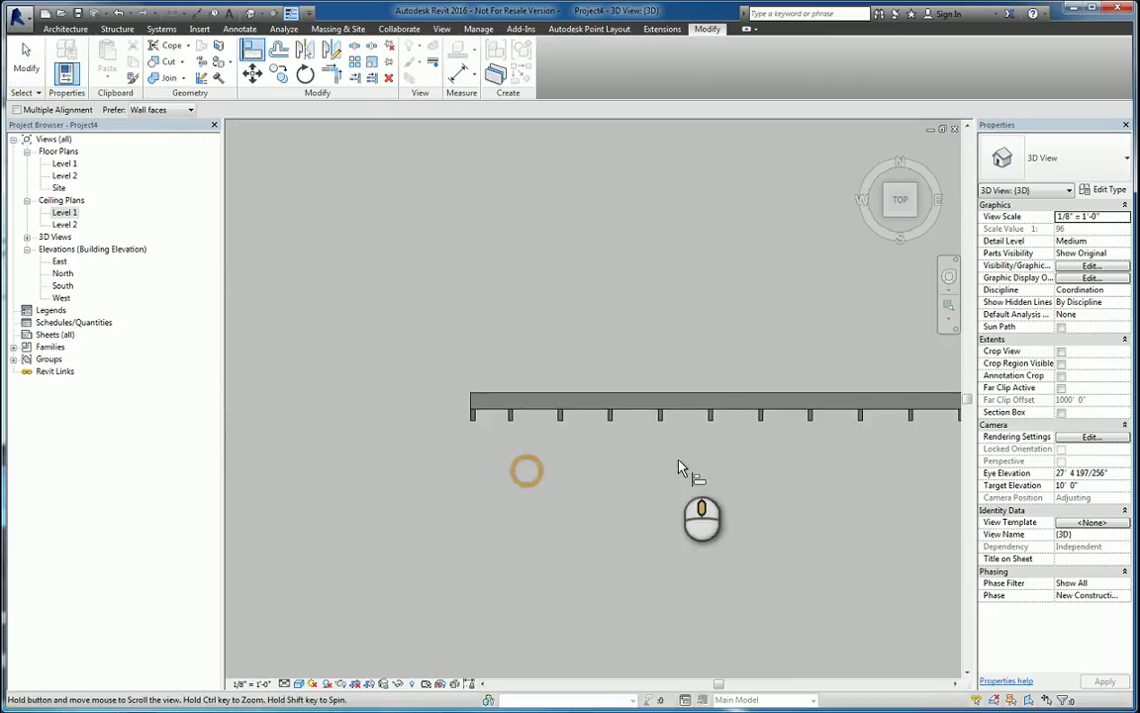
left_click(864, 149)
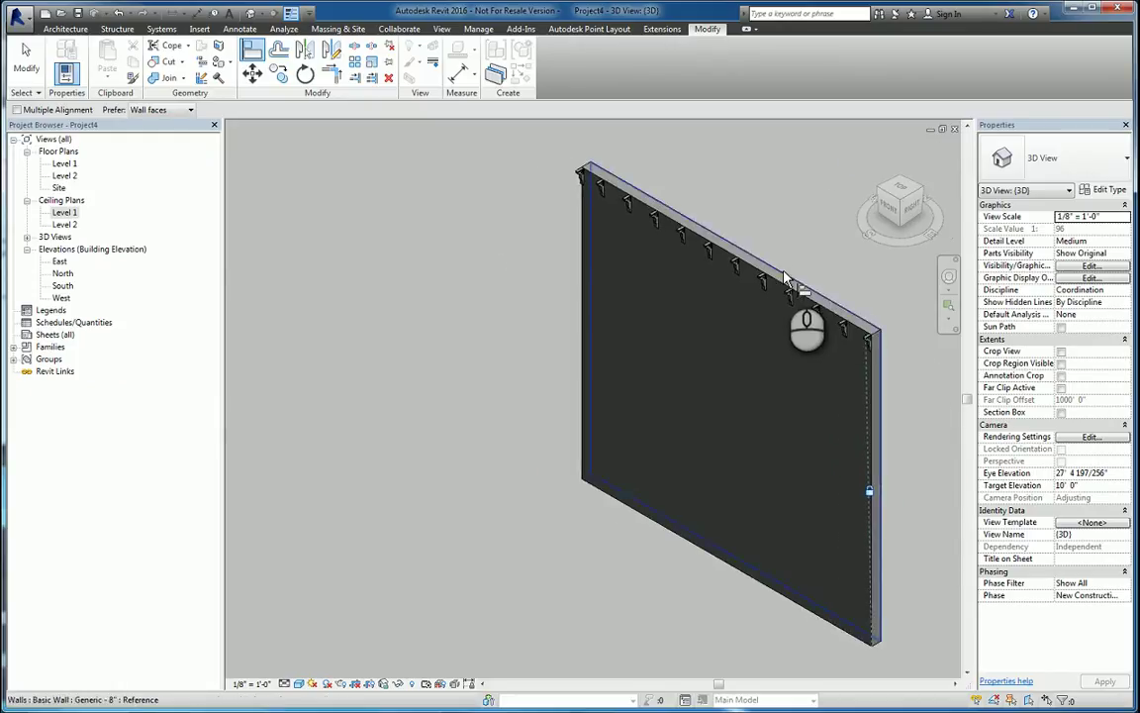
scroll(782, 312, "up", 2)
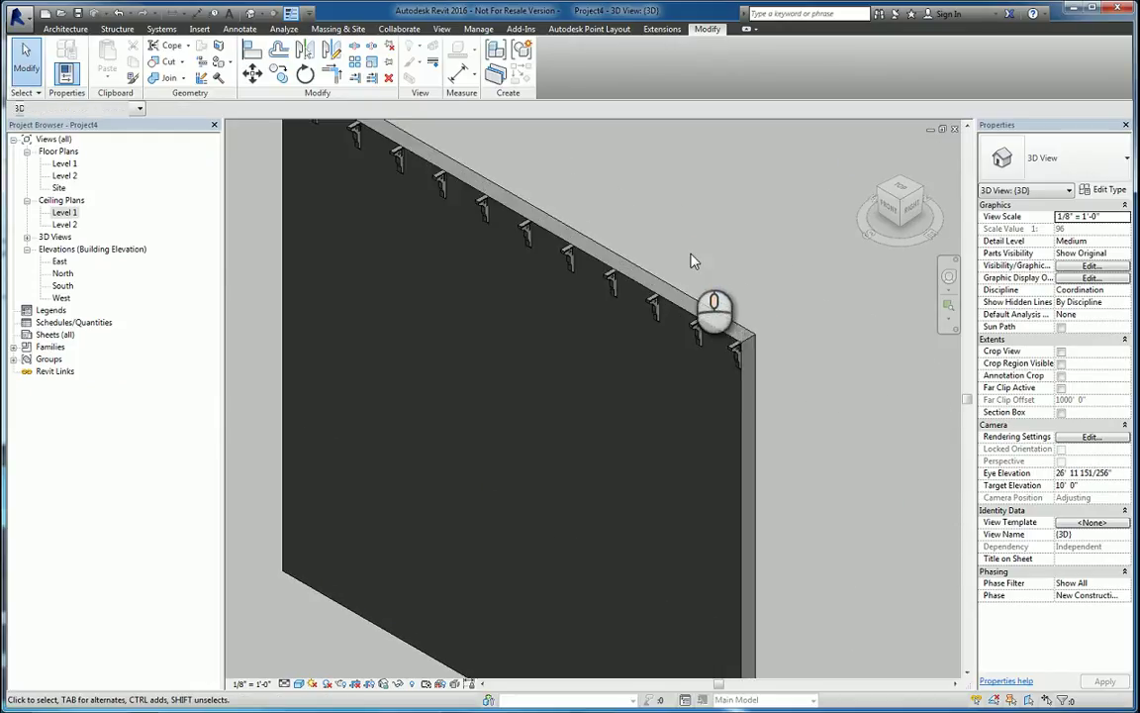
scroll(693, 260, "down", 1)
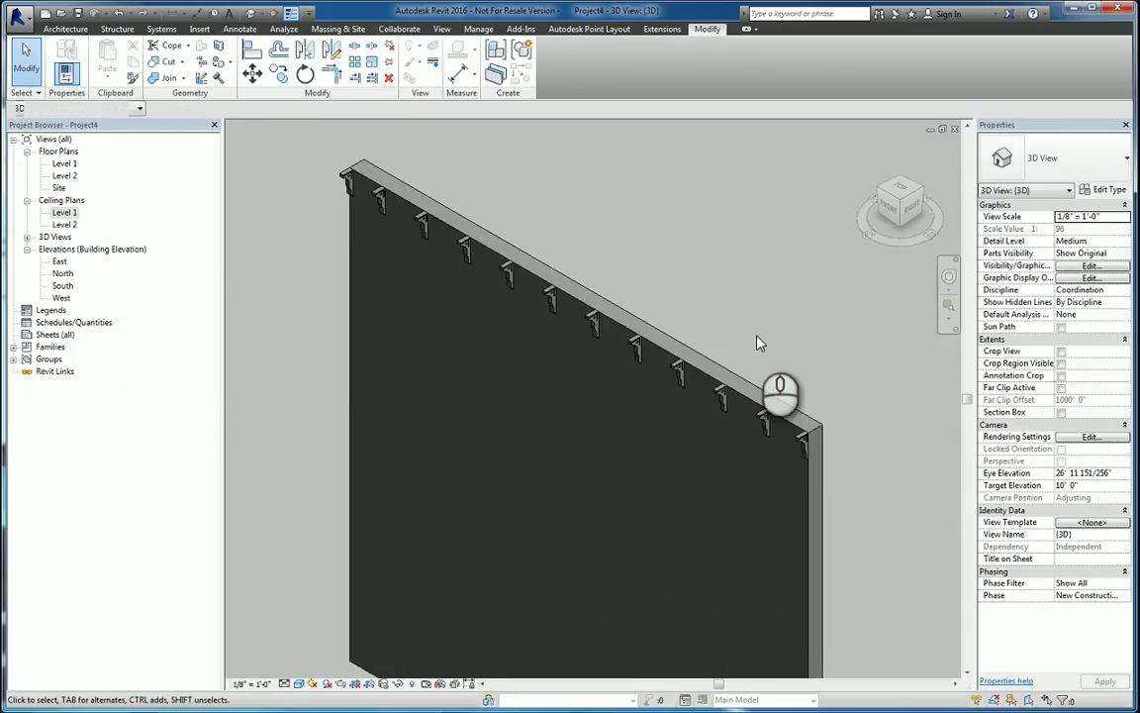